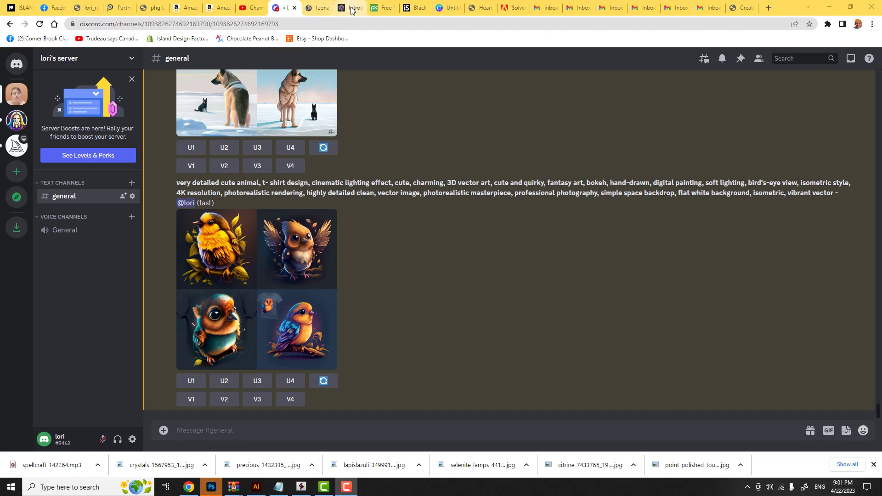
Switch to Leonardo.Ai, close the owl image's details and copy the prompt of the Pikachu image in the trending gallery.
{"action": "left_click", "coordinate": [319, 7]}
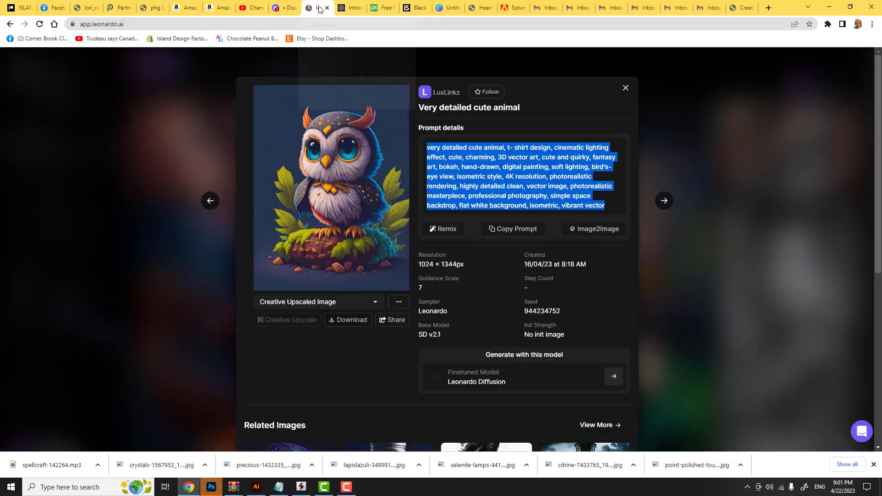
{"action": "left_click", "coordinate": [626, 88]}
{"action": "scroll", "coordinate": [381, 207], "scroll_direction": "down", "scroll_amount": 3}
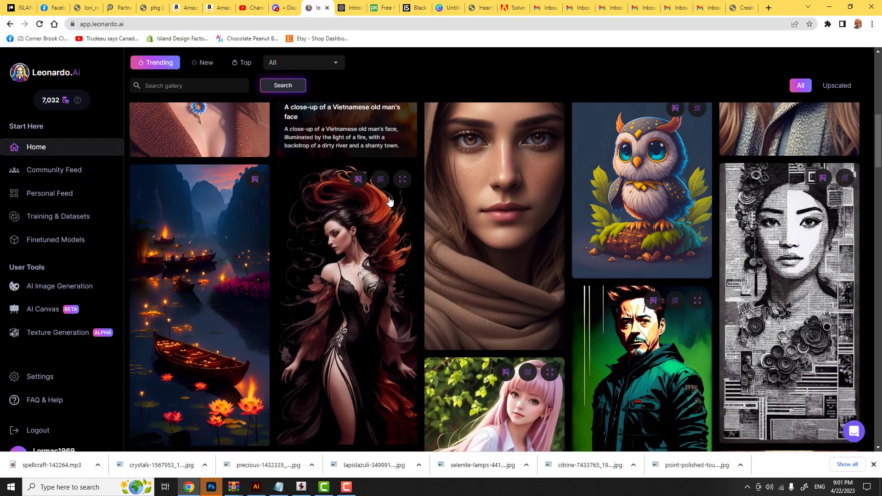
{"action": "scroll", "coordinate": [390, 201], "scroll_direction": "down", "scroll_amount": 6}
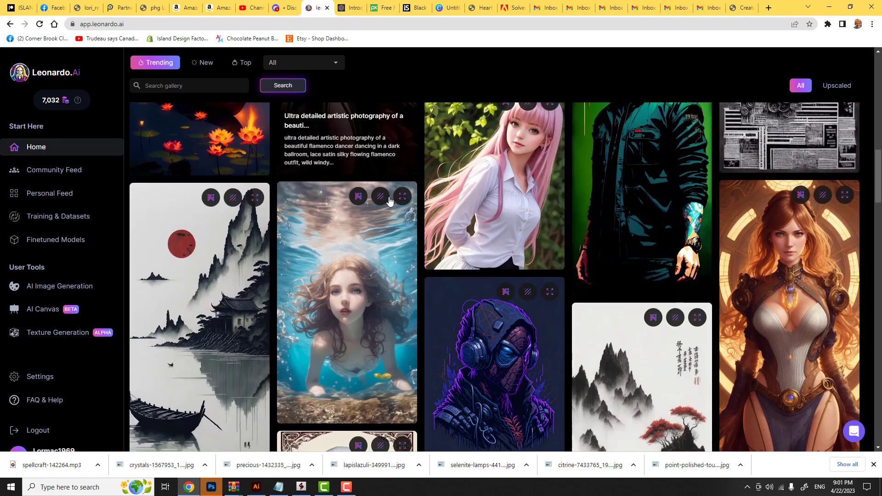
{"action": "scroll", "coordinate": [386, 198], "scroll_direction": "down", "scroll_amount": 3}
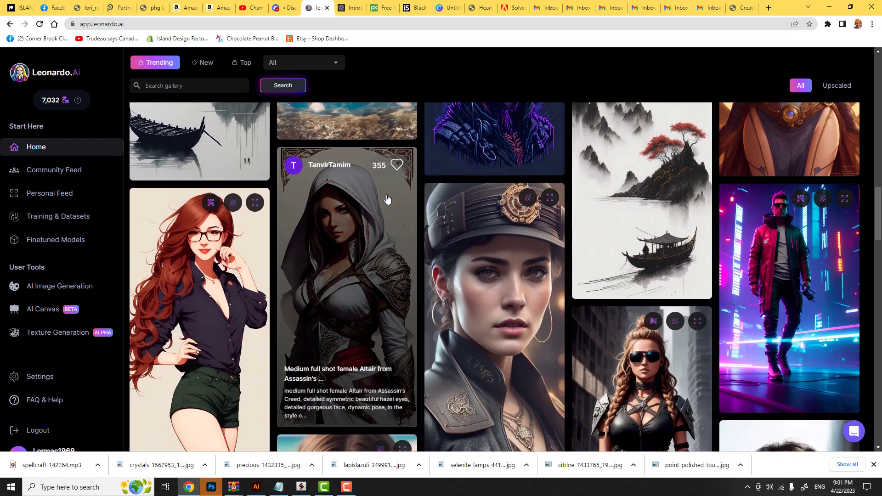
{"action": "scroll", "coordinate": [381, 198], "scroll_direction": "down", "scroll_amount": 4}
{"action": "scroll", "coordinate": [380, 198], "scroll_direction": "down", "scroll_amount": 4}
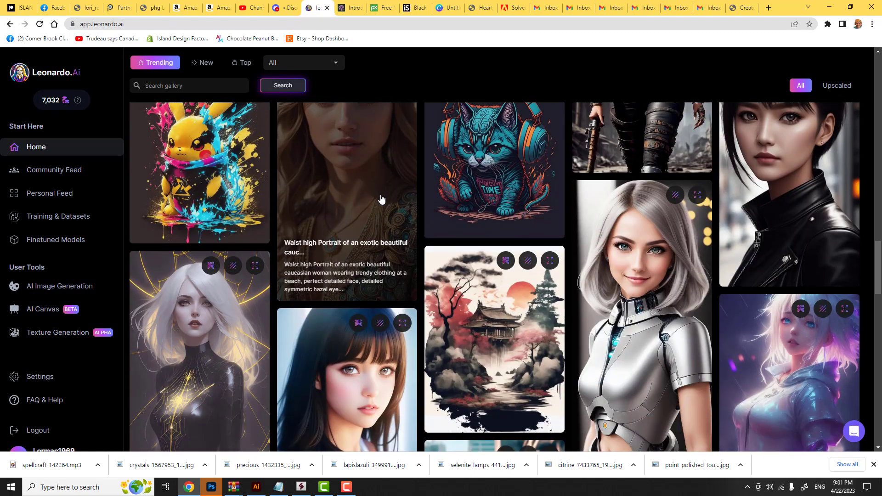
{"action": "scroll", "coordinate": [381, 198], "scroll_direction": "up", "scroll_amount": 3}
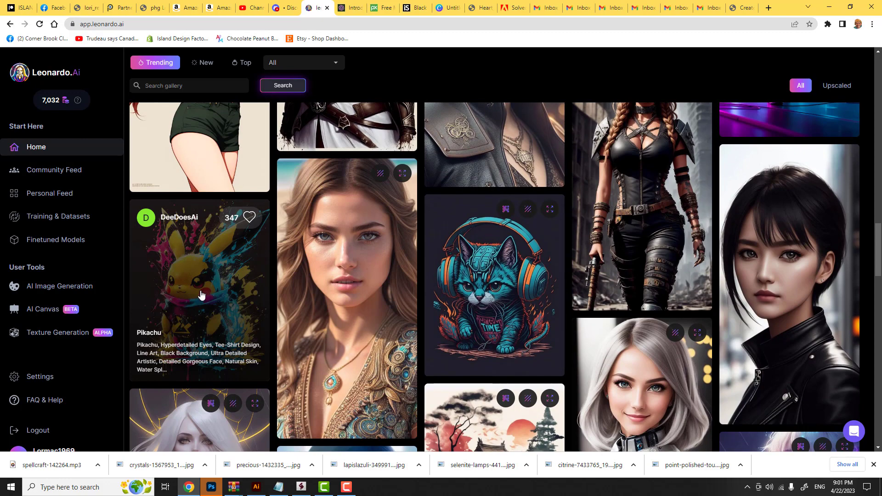
{"action": "left_click", "coordinate": [200, 295]}
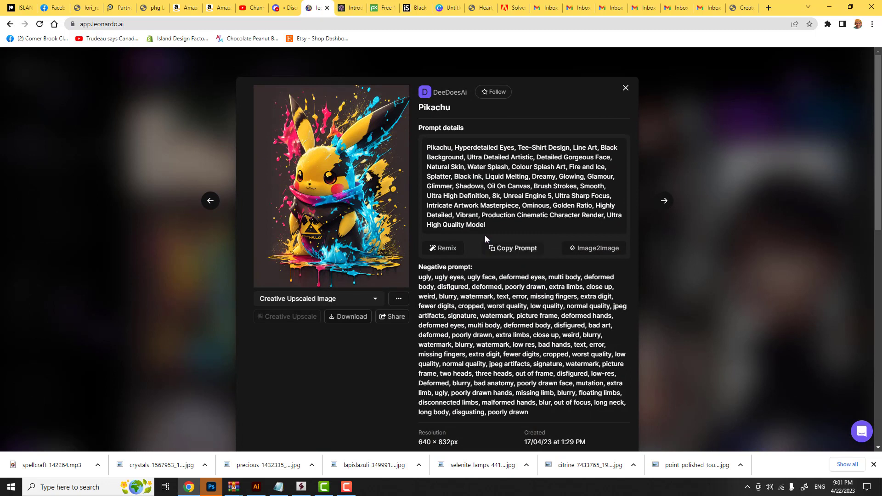
{"action": "left_click", "coordinate": [511, 249]}
{"action": "left_click", "coordinate": [625, 88]}
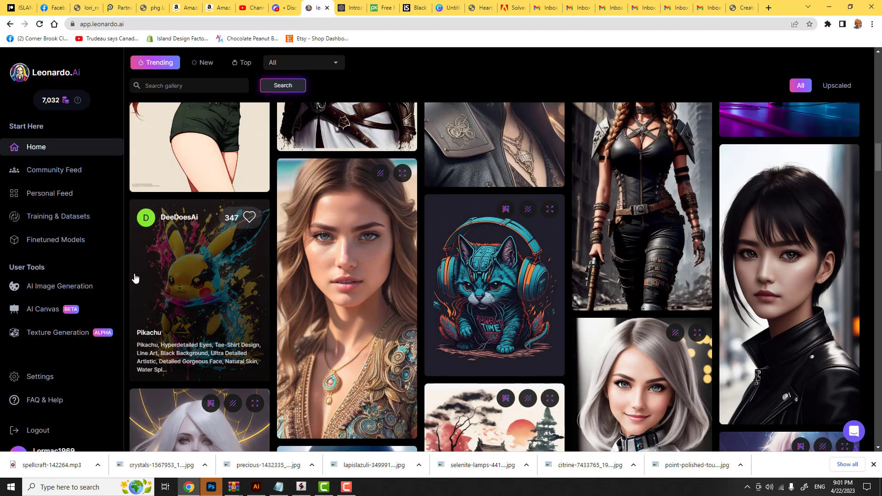
Open the AI Image Generation tool and replace the existing German shepherd prompt with the copied Pikachu prompt.
{"action": "left_click", "coordinate": [57, 287]}
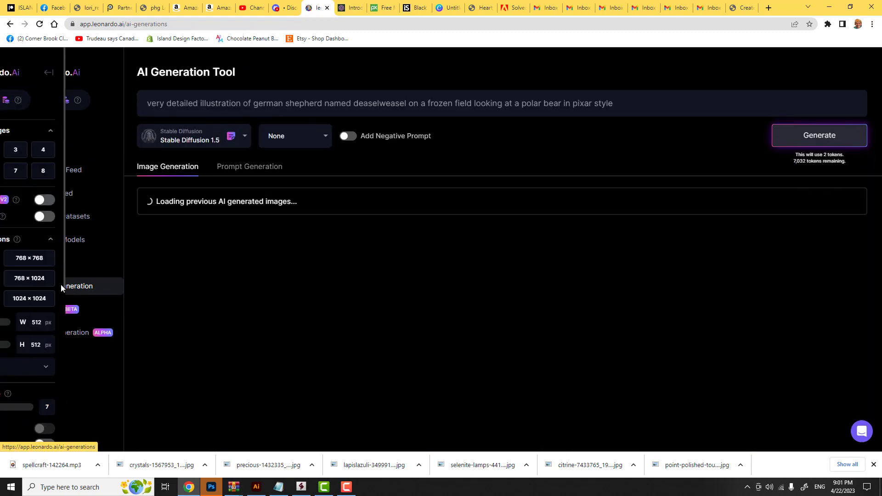
{"action": "left_click_drag", "start_coordinate": [620, 103], "coordinate": [67, 117]}
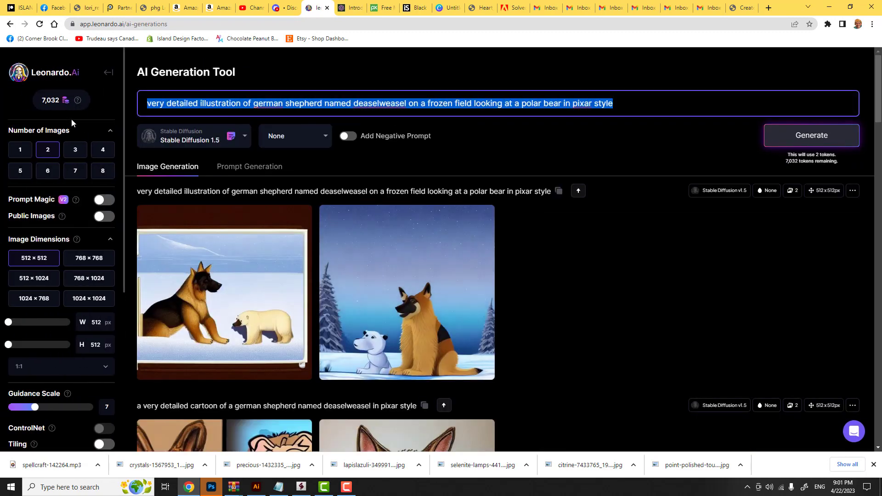
{"action": "key", "text": "ctrl+v"}
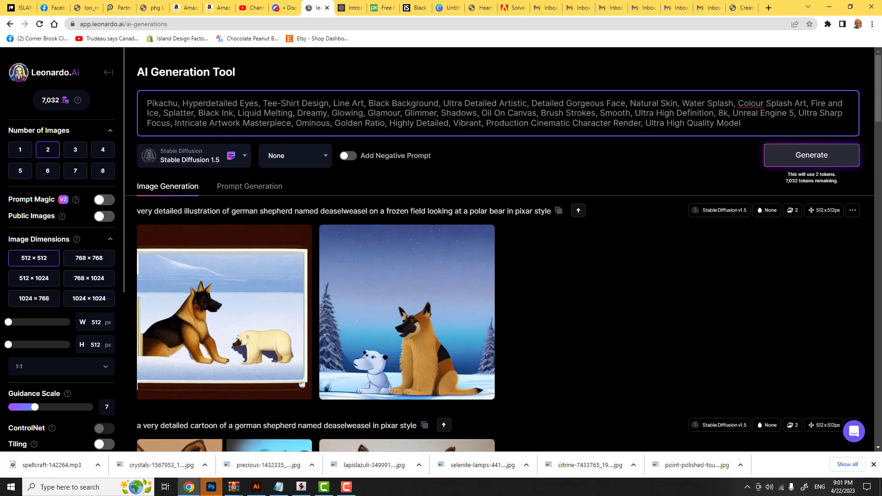
Replace "Pikachu" in the prompt with "Dora the Explorer" and generate the images.
{"action": "left_click_drag", "start_coordinate": [248, 123], "coordinate": [134, 102]}
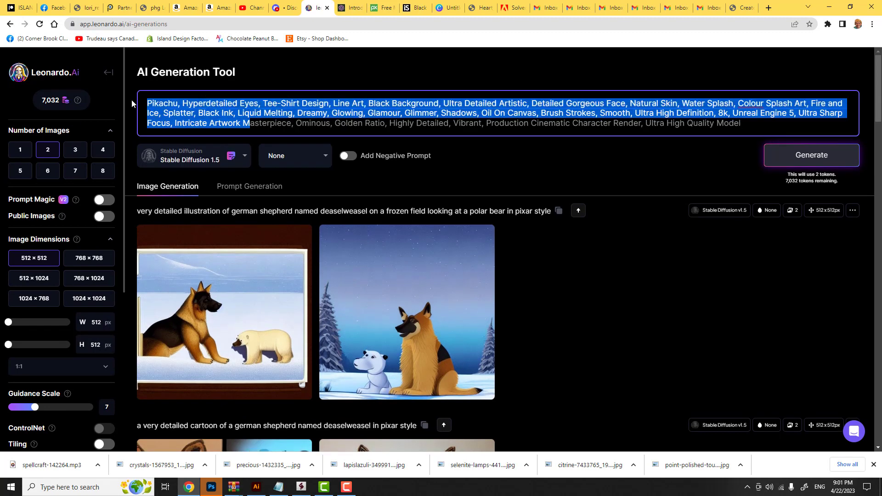
{"action": "left_click", "coordinate": [177, 104]}
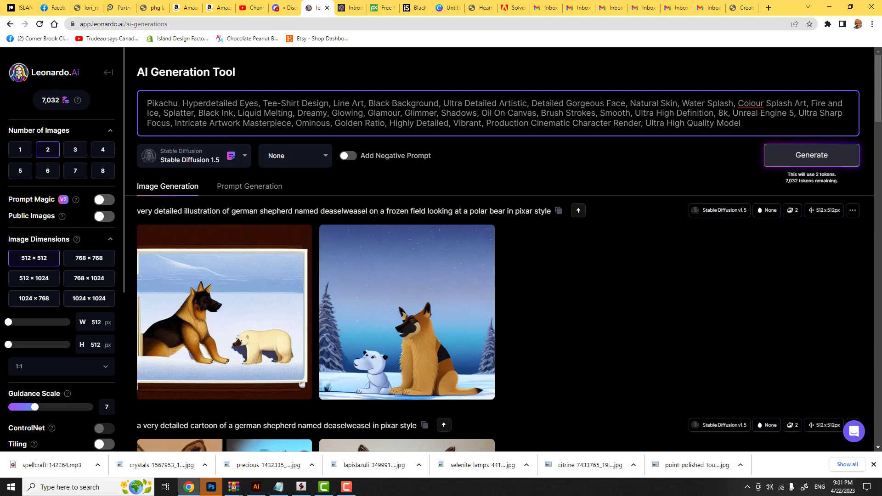
{"action": "double_click", "coordinate": [177, 103]}
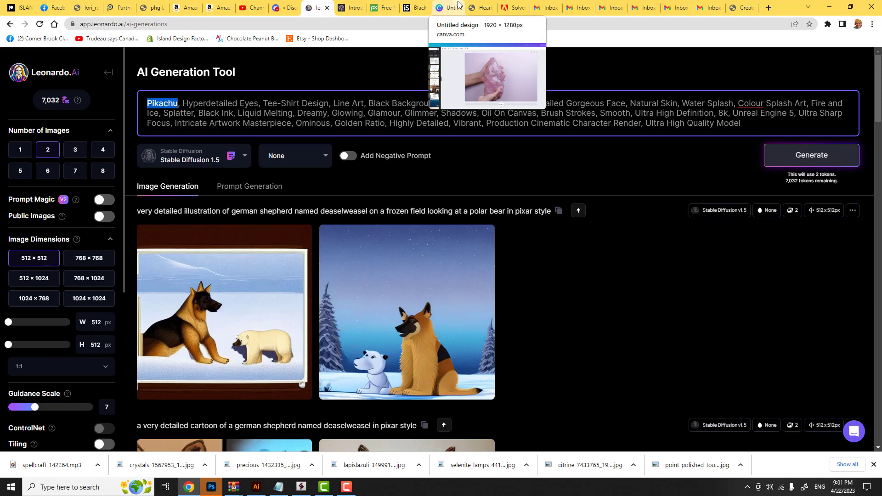
{"action": "type", "text": "Dora"}
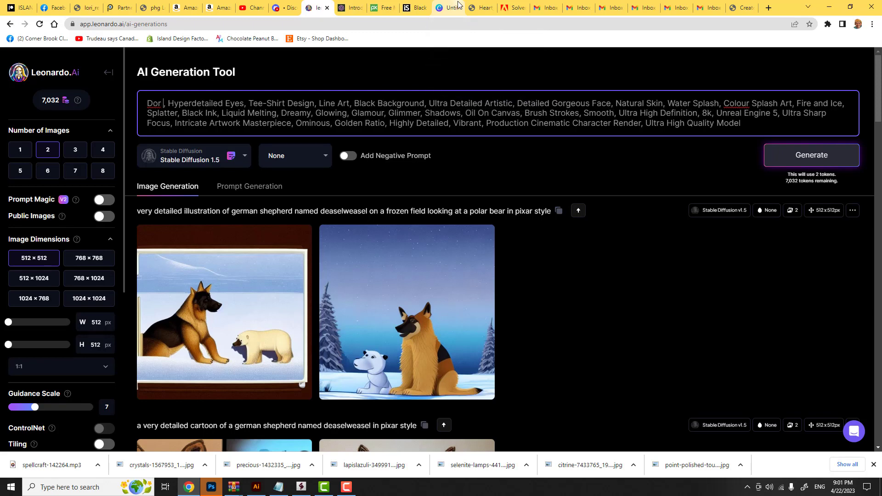
{"action": "type", "text": " the E"}
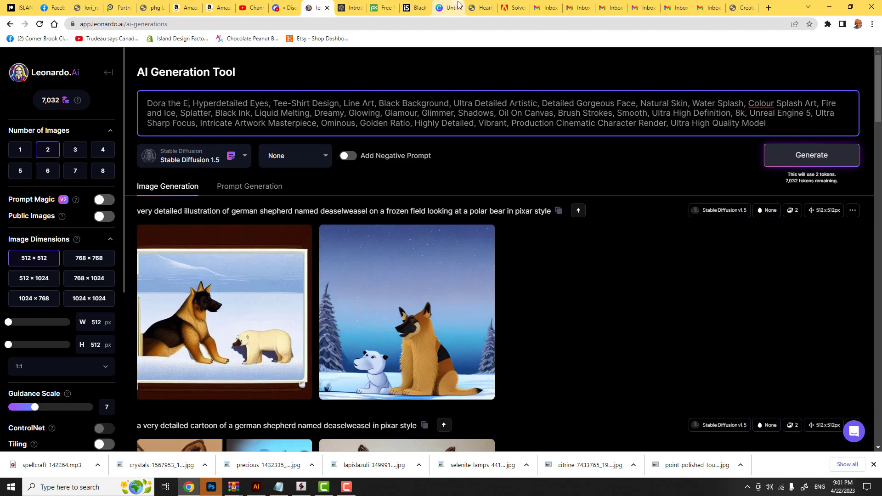
{"action": "type", "text": "xplore"}
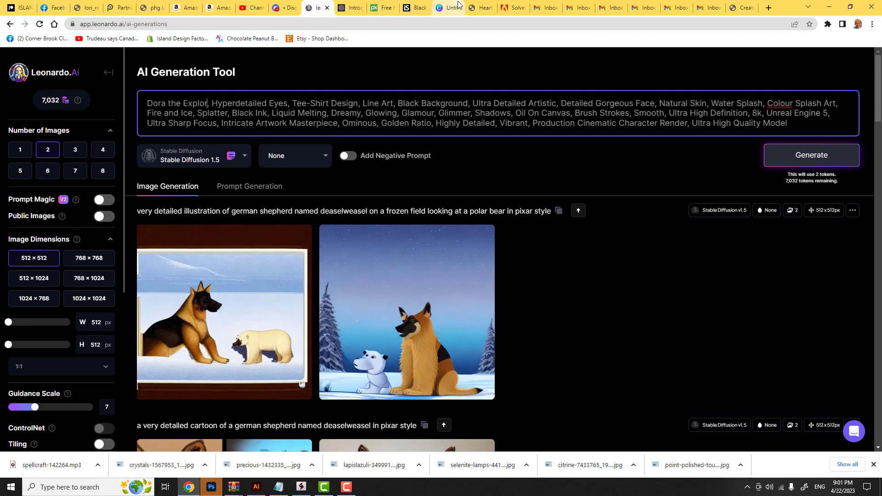
{"action": "type", "text": "r"}
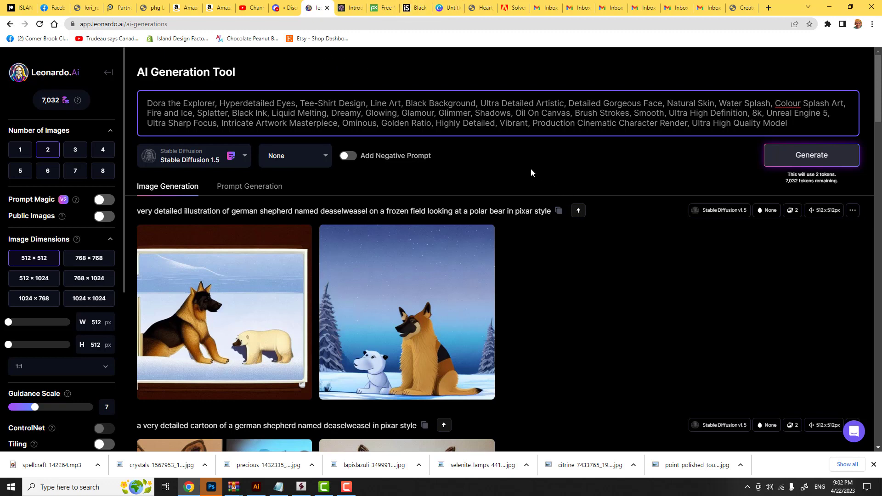
{"action": "left_click", "coordinate": [812, 156]}
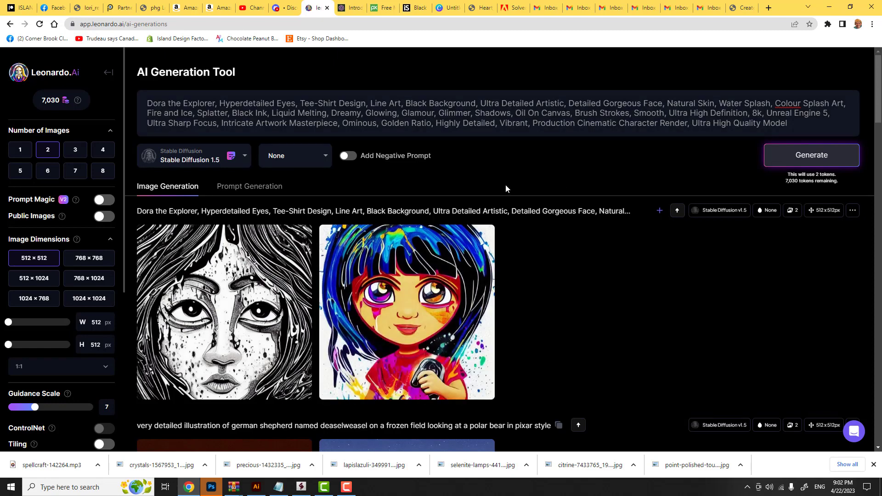
Switch to Discord and submit the copied Pikachu prompt to Midjourney with the /imagine command.
{"action": "left_click", "coordinate": [290, 9]}
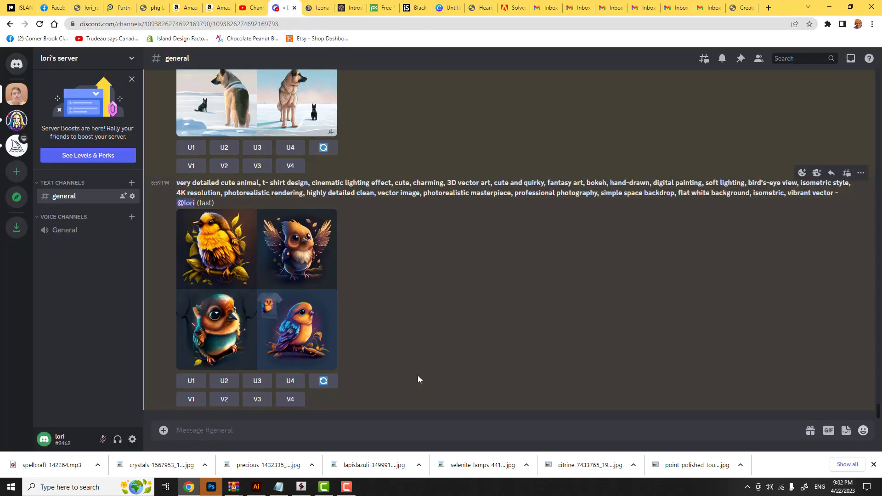
{"action": "type", "text": "/imagi"}
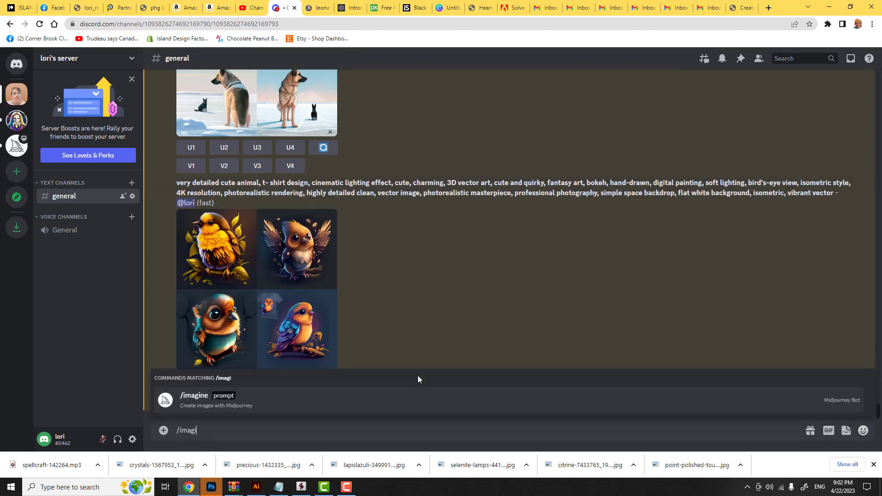
{"action": "type", "text": "ne"}
{"action": "key", "text": "Tab"}
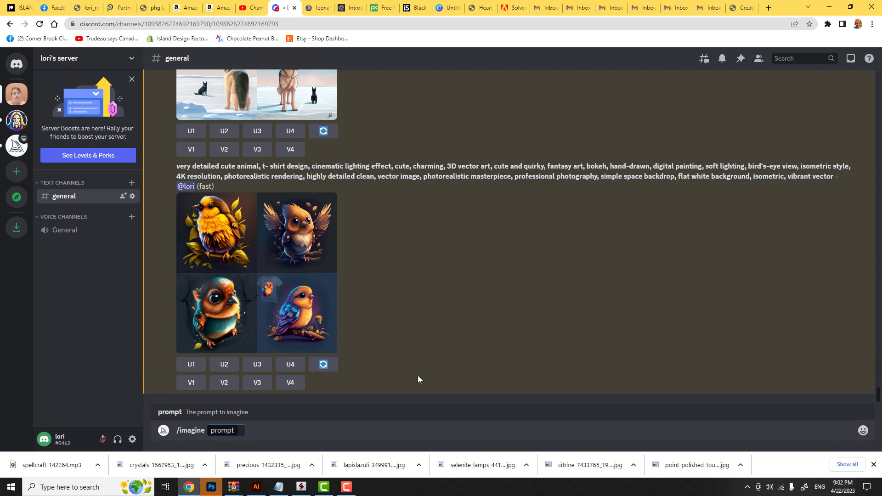
{"action": "key", "text": "ctrl+v"}
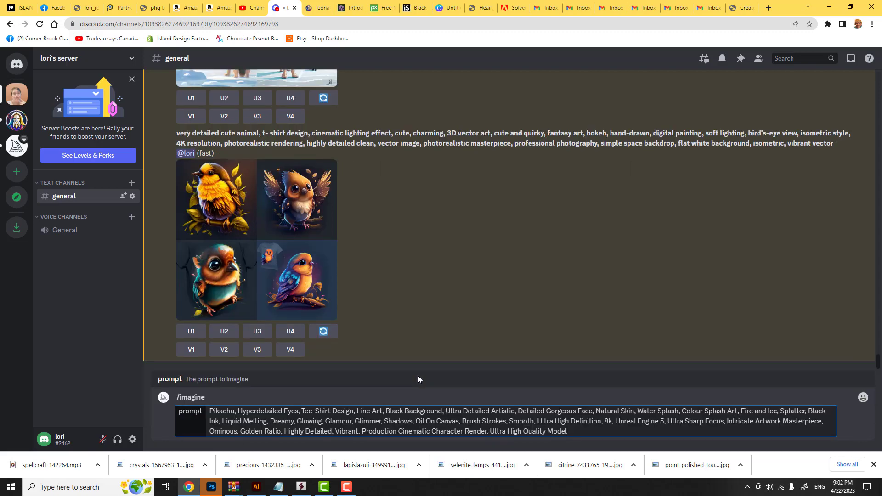
{"action": "key", "text": "Return"}
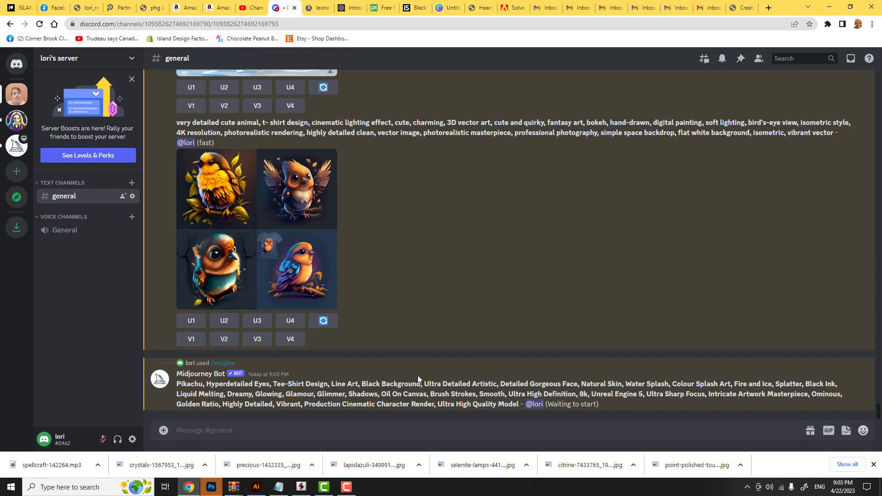
Review the earlier bird and German shepherd images in the general channel, then examine the new Pikachu results.
{"action": "scroll", "coordinate": [362, 280], "scroll_direction": "up", "scroll_amount": 3}
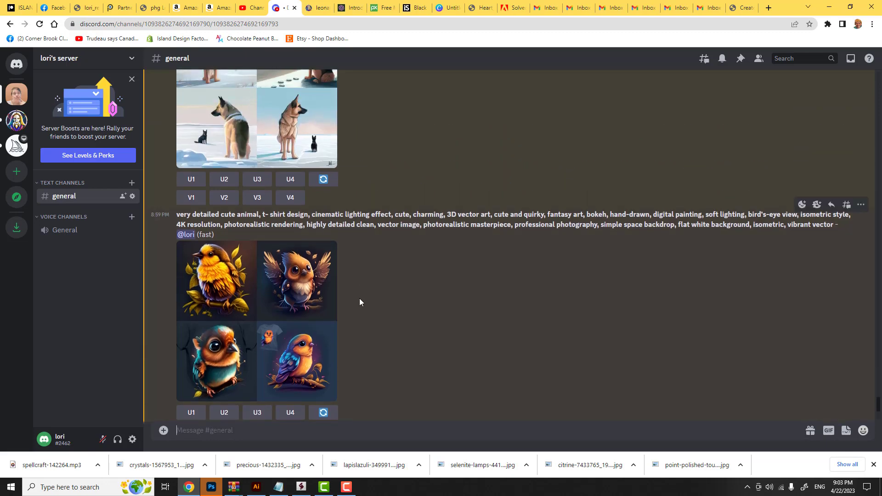
{"action": "scroll", "coordinate": [359, 302], "scroll_direction": "up", "scroll_amount": 1}
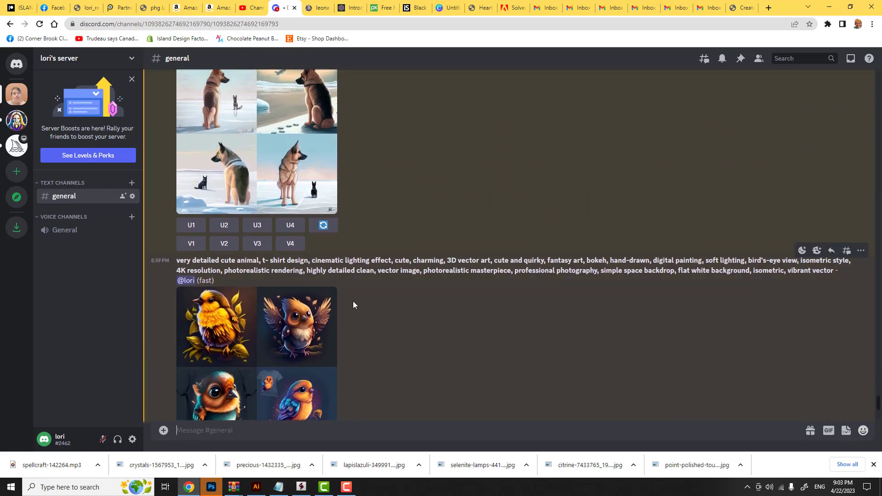
{"action": "scroll", "coordinate": [353, 301], "scroll_direction": "down", "scroll_amount": 3}
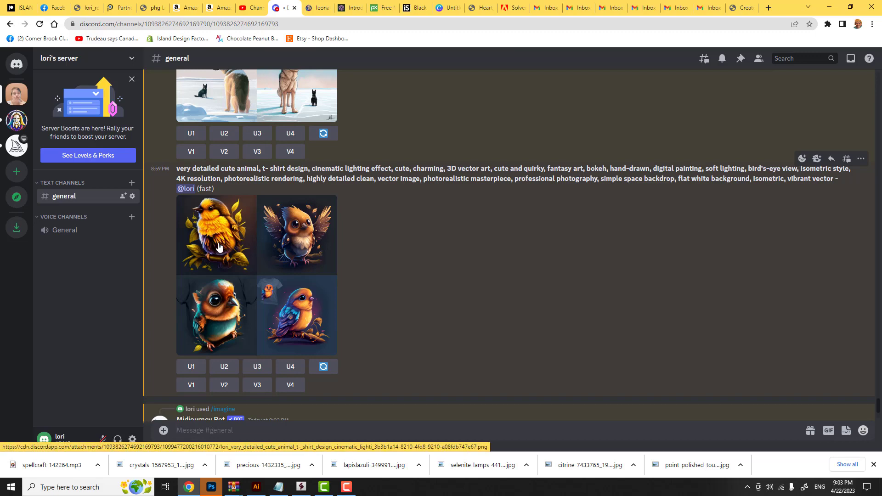
{"action": "scroll", "coordinate": [218, 246], "scroll_direction": "up", "scroll_amount": 1}
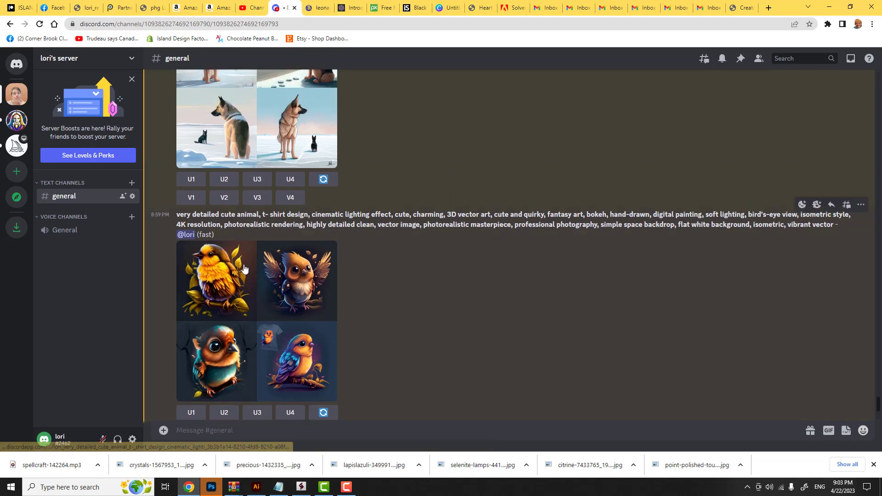
{"action": "scroll", "coordinate": [233, 275], "scroll_direction": "up", "scroll_amount": 3}
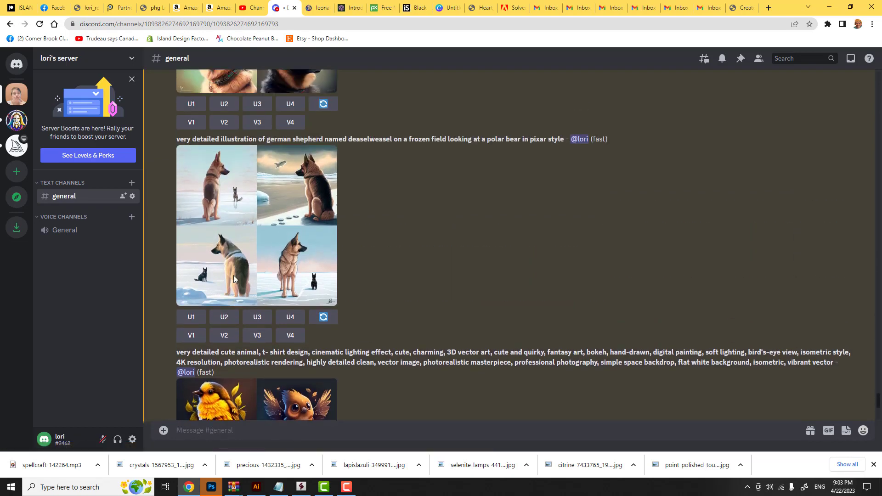
{"action": "scroll", "coordinate": [295, 272], "scroll_direction": "up", "scroll_amount": 1}
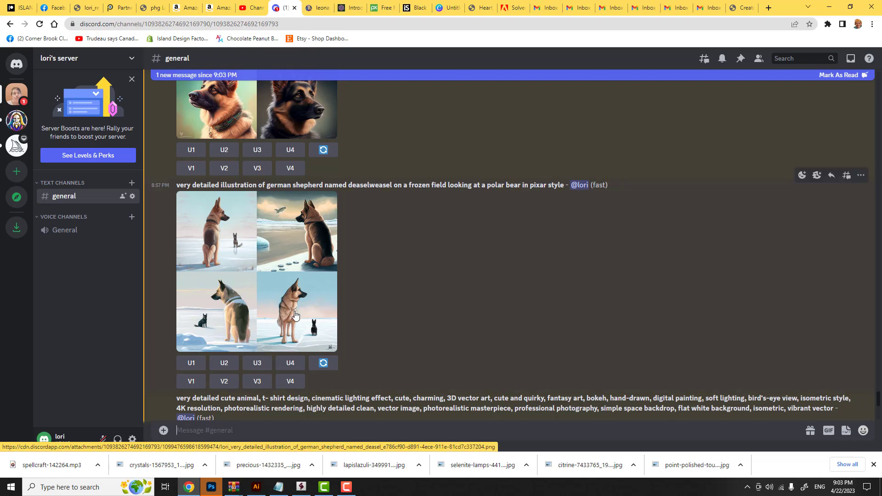
{"action": "scroll", "coordinate": [291, 319], "scroll_direction": "up", "scroll_amount": 5}
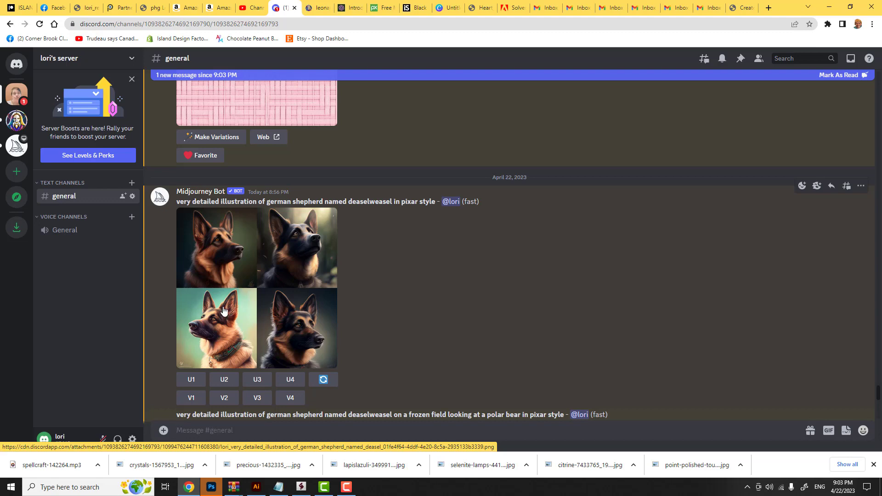
{"action": "scroll", "coordinate": [225, 311], "scroll_direction": "down", "scroll_amount": 5}
{"action": "scroll", "coordinate": [224, 309], "scroll_direction": "down", "scroll_amount": 9}
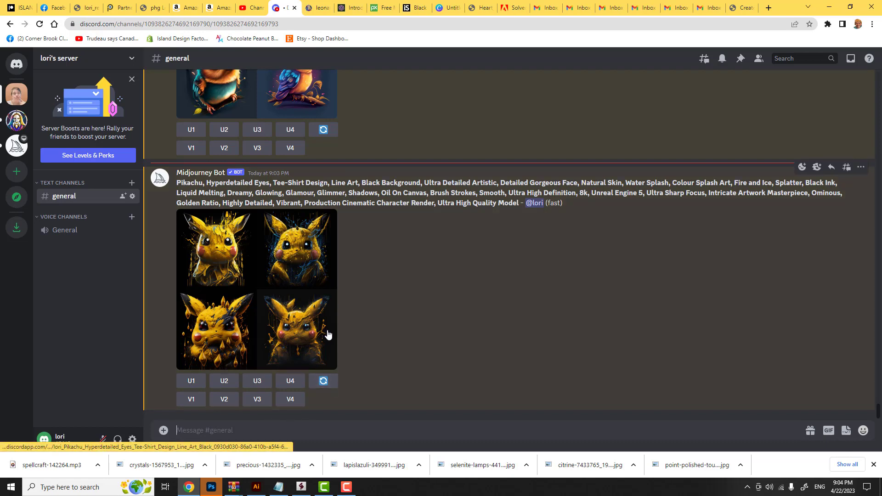
Start a new Midjourney /imagine command and paste the copied Pikachu prompt into it.
{"action": "left_click", "coordinate": [225, 404]}
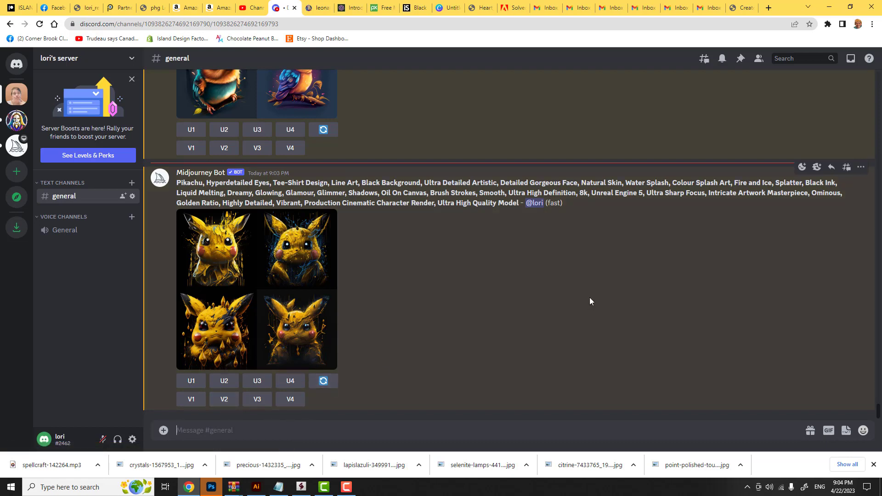
{"action": "type", "text": "/imagin"}
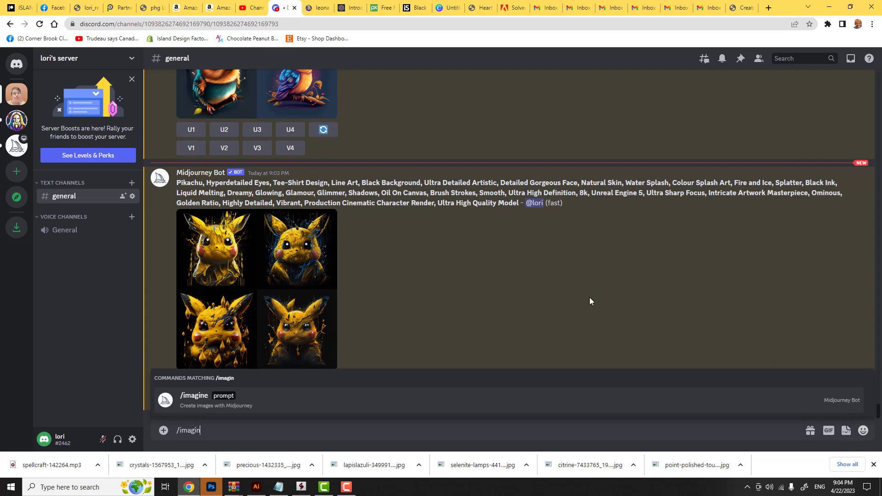
{"action": "type", "text": "e"}
{"action": "type", "text": "Pikachu, Hyperdetailed Eyes, Tee-Shirt Design, Line Art, Black Background, Ultra Detailed Artistic, Detailed Gorgeous Face, Natural Skin, Water Splash, Colour Splash Art, Fire and Ice, Splatter, Black Ink, Liquid Melting, Dreamy, Glowing, Glamour, Glimmer, Shadows, Oil On Canvas, Brush Strokes, Smooth, Ultra High Definition, 8k, Unreal Engine 5, Ultra Sharp Focus, Intricate Artwork Masterpiece, Ominous, Golden Ratio, Highly Detailed, Vibrant, Production Cinematic Character Render, Ultra High Quality Model"}
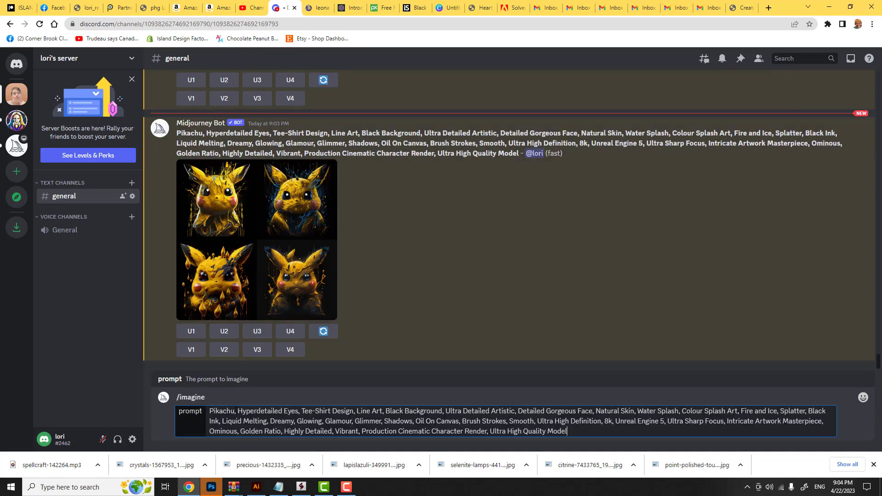
Replace "Pikachu" with "Dora the Explorer" at the start of the prompt and submit it to Midjourney.
{"action": "left_click_drag", "start_coordinate": [235, 410], "coordinate": [189, 413]}
{"action": "type", "text": "Dora the"}
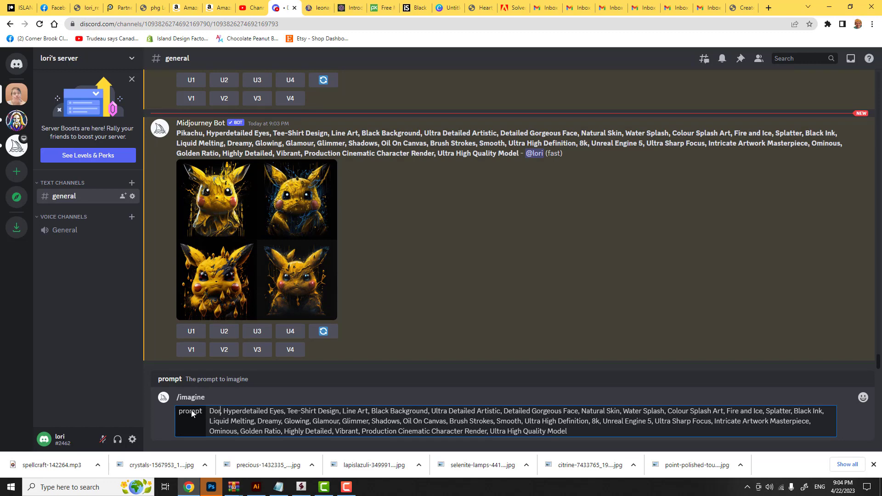
{"action": "type", "text": " Expol"}
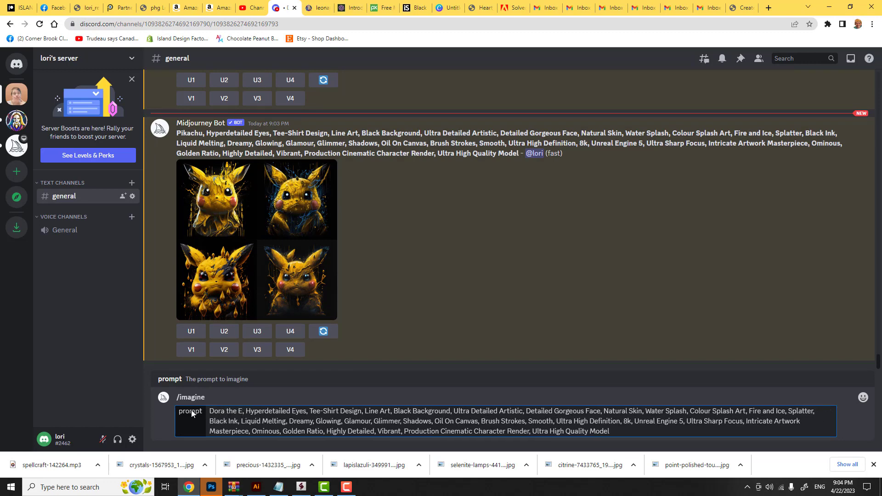
{"action": "key", "text": "BackSpace"}
{"action": "key", "text": "BackSpace"}
{"action": "type", "text": "lorer"}
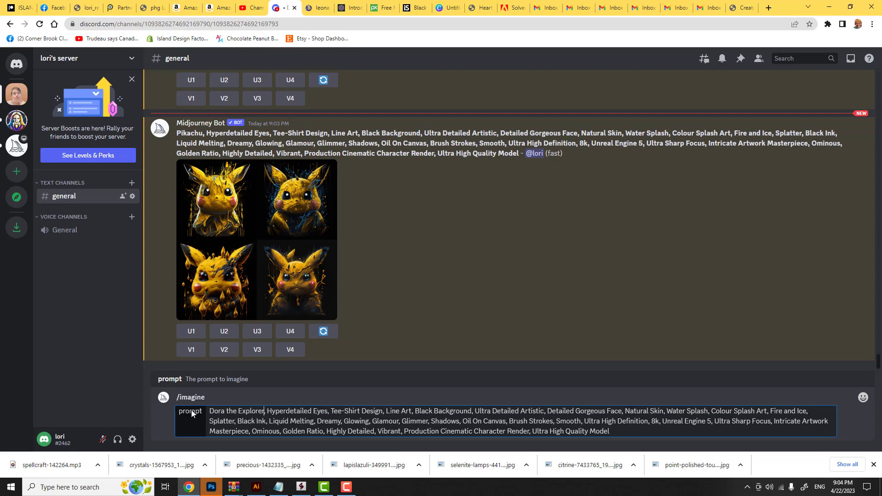
{"action": "key", "text": "Return"}
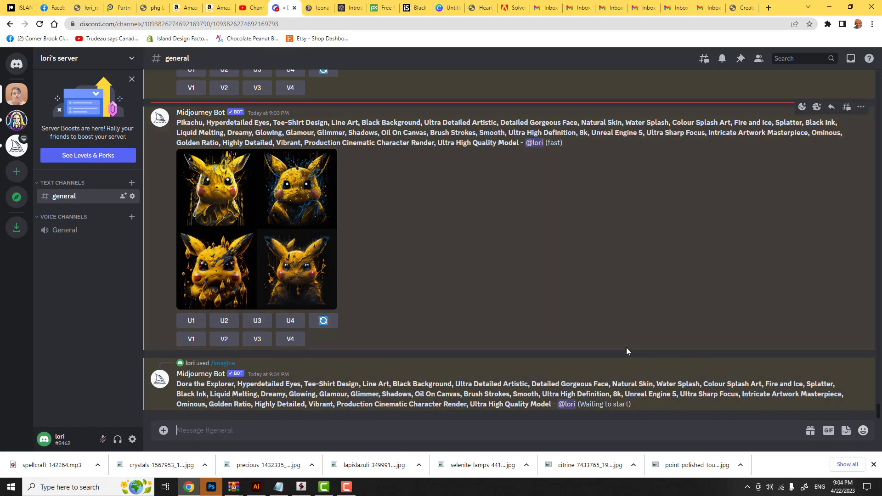
Look back through the channel history and examine the earlier light pink woven fabric and satin tile images.
{"action": "scroll", "coordinate": [432, 334], "scroll_direction": "up", "scroll_amount": 15}
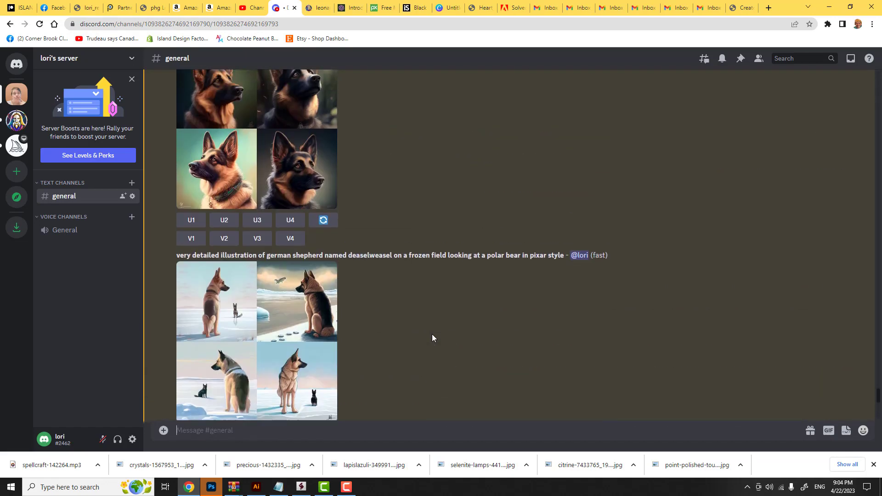
{"action": "scroll", "coordinate": [431, 334], "scroll_direction": "up", "scroll_amount": 7}
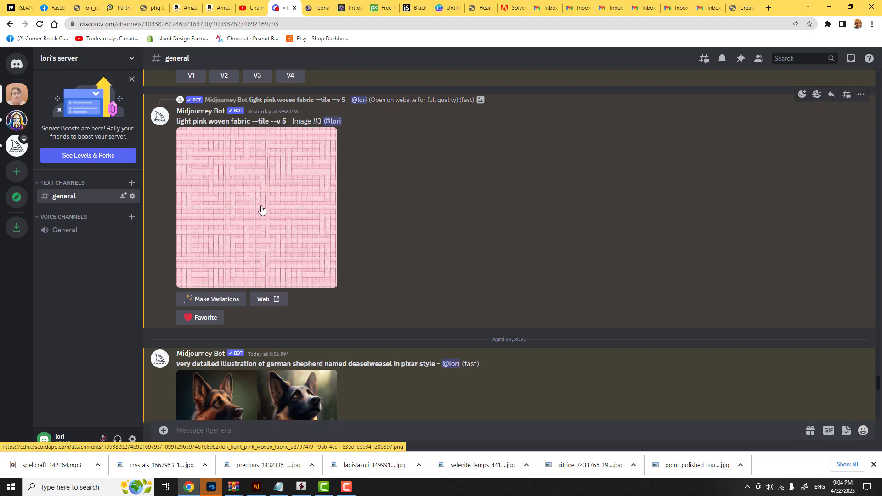
{"action": "scroll", "coordinate": [262, 210], "scroll_direction": "up", "scroll_amount": 1}
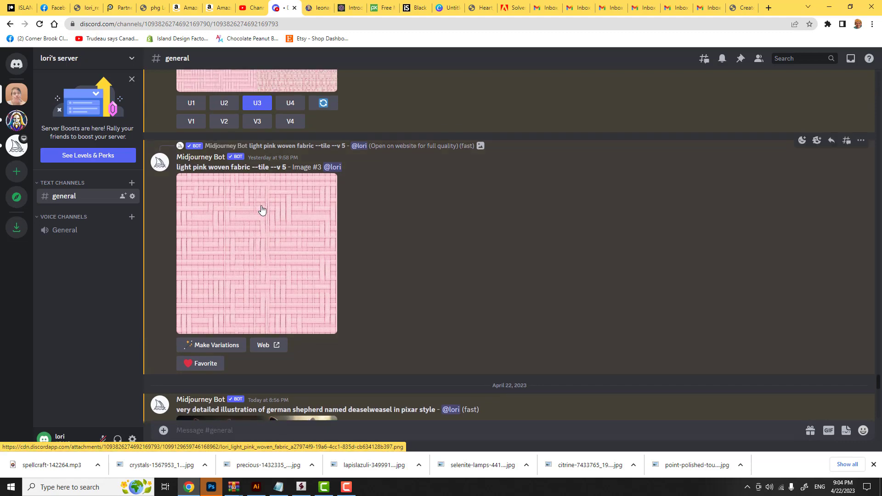
{"action": "scroll", "coordinate": [262, 210], "scroll_direction": "down", "scroll_amount": 1}
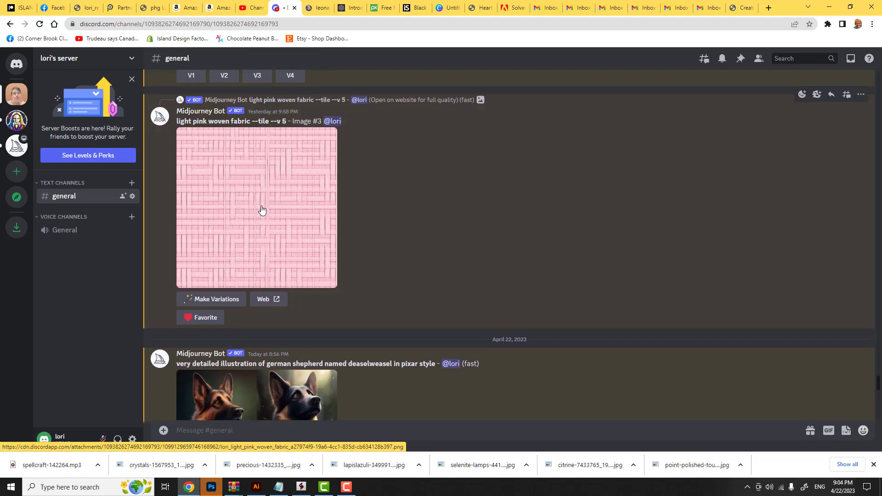
{"action": "scroll", "coordinate": [262, 210], "scroll_direction": "up", "scroll_amount": 6}
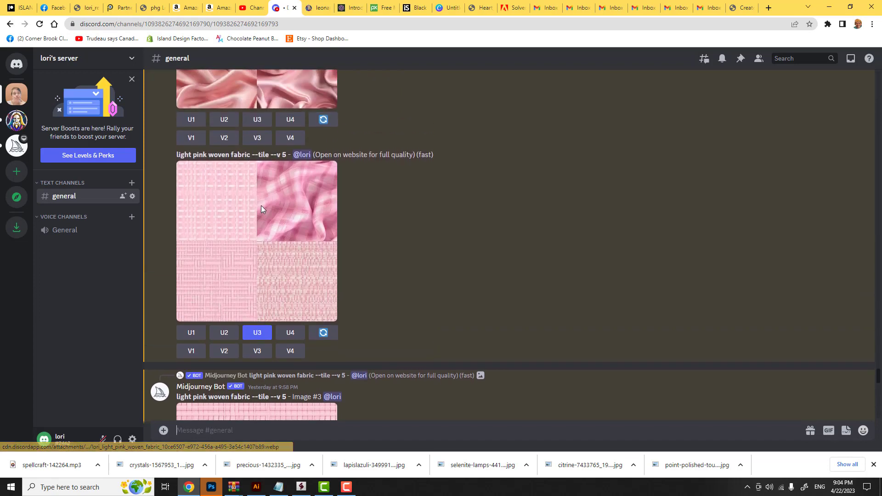
{"action": "scroll", "coordinate": [262, 210], "scroll_direction": "up", "scroll_amount": 3}
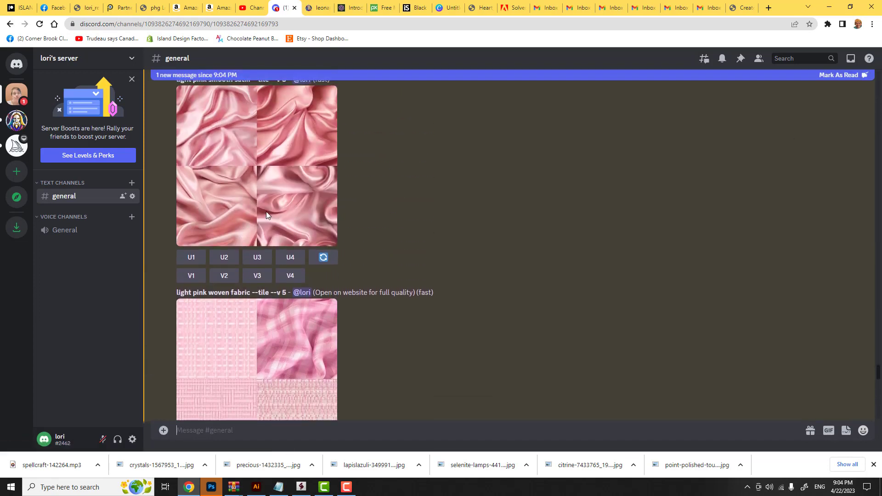
{"action": "scroll", "coordinate": [267, 215], "scroll_direction": "up", "scroll_amount": 2}
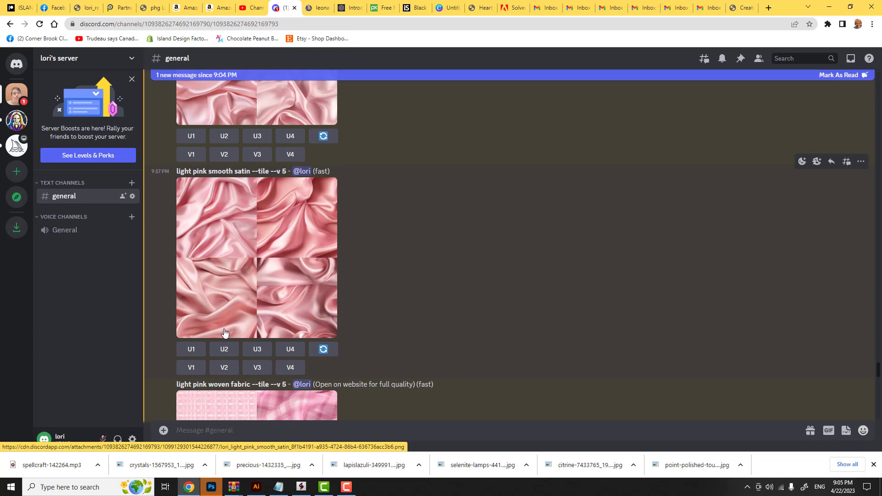
{"action": "scroll", "coordinate": [258, 248], "scroll_direction": "up", "scroll_amount": 5}
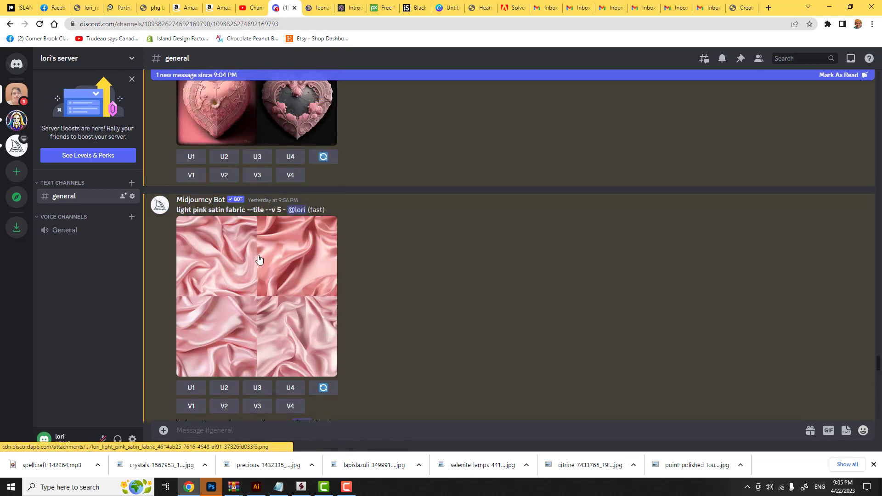
Examine the older lace-edged pink heart images and the pink, orange oak leaf and plain realtree camo patterns.
{"action": "scroll", "coordinate": [259, 257], "scroll_direction": "up", "scroll_amount": 4}
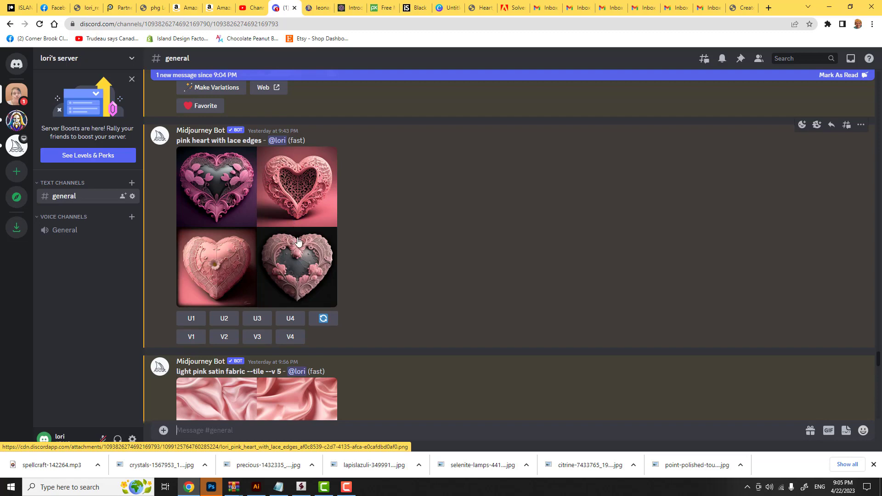
{"action": "scroll", "coordinate": [296, 240], "scroll_direction": "up", "scroll_amount": 5}
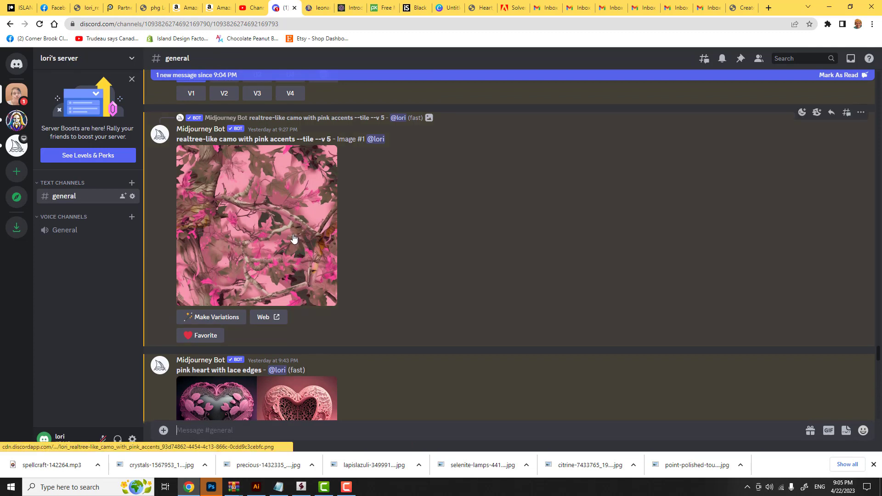
{"action": "scroll", "coordinate": [296, 238], "scroll_direction": "up", "scroll_amount": 1}
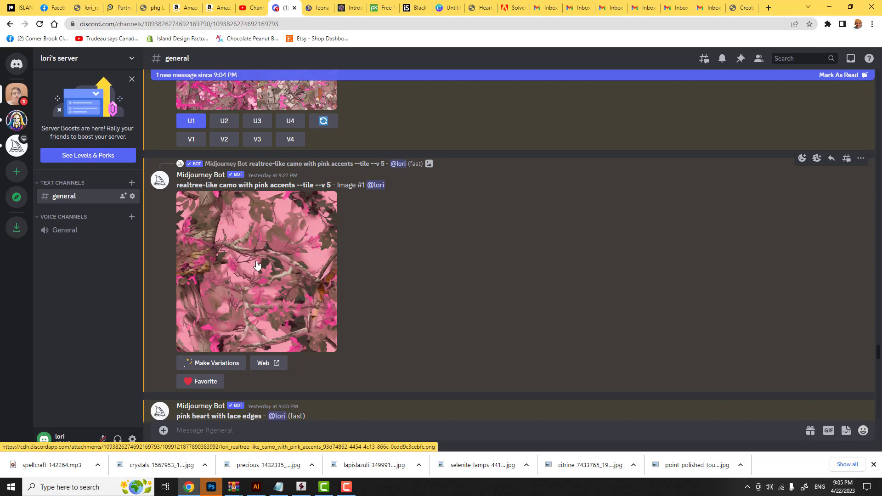
{"action": "scroll", "coordinate": [258, 265], "scroll_direction": "up", "scroll_amount": 5}
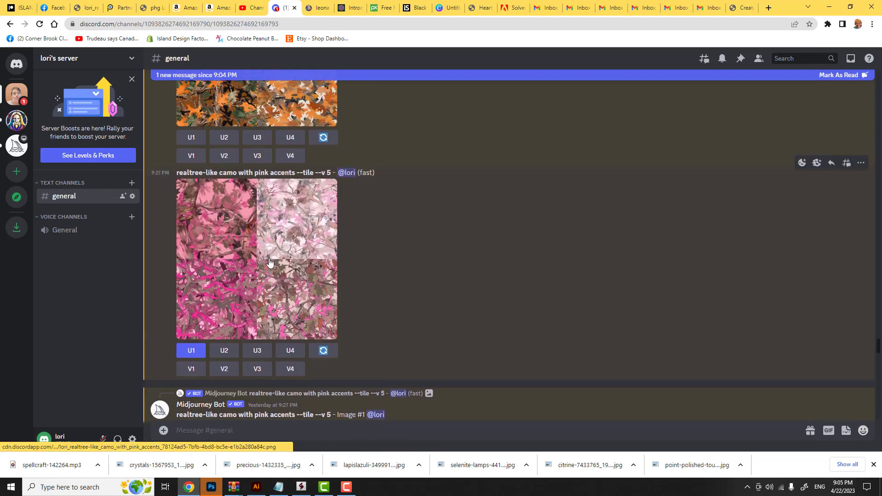
{"action": "scroll", "coordinate": [276, 269], "scroll_direction": "up", "scroll_amount": 4}
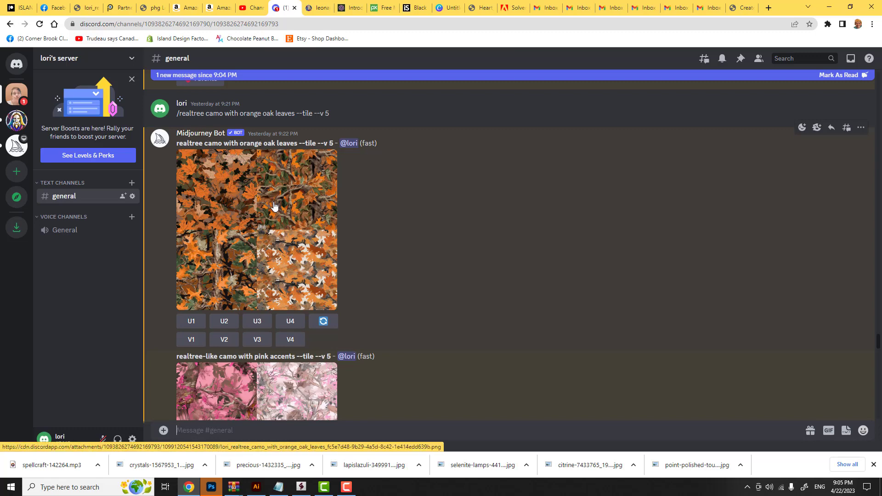
{"action": "scroll", "coordinate": [275, 207], "scroll_direction": "up", "scroll_amount": 3}
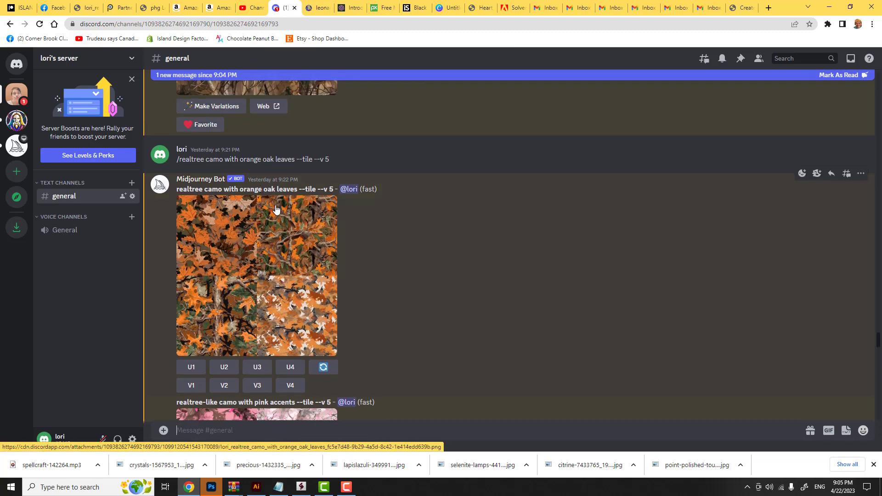
{"action": "scroll", "coordinate": [276, 210], "scroll_direction": "up", "scroll_amount": 3}
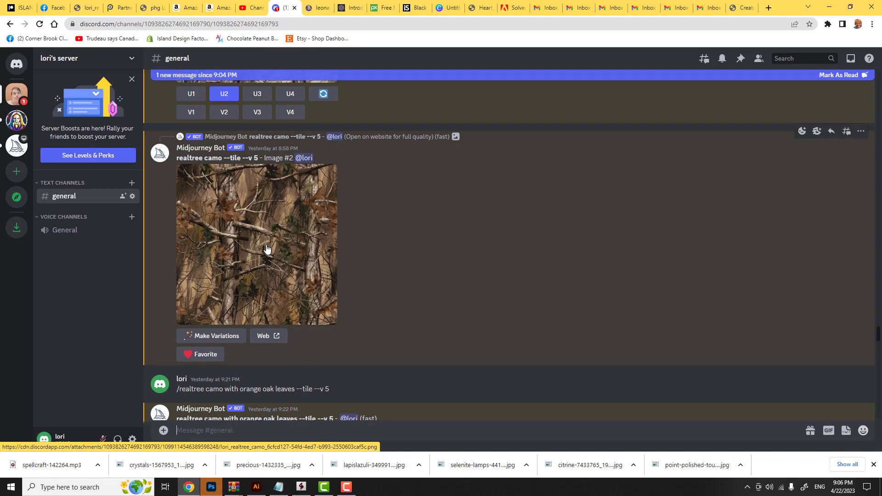
{"action": "scroll", "coordinate": [267, 248], "scroll_direction": "up", "scroll_amount": 1}
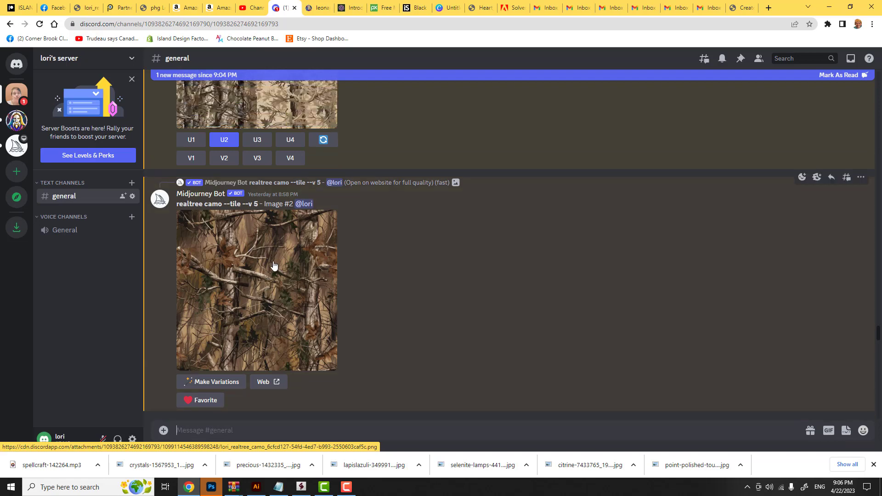
Examine the older magical unicorn images and the upscaled heart-shaped pink butterfly swarms on a white background and a tree trunk.
{"action": "scroll", "coordinate": [273, 261], "scroll_direction": "up", "scroll_amount": 4}
{"action": "scroll", "coordinate": [275, 262], "scroll_direction": "up", "scroll_amount": 5}
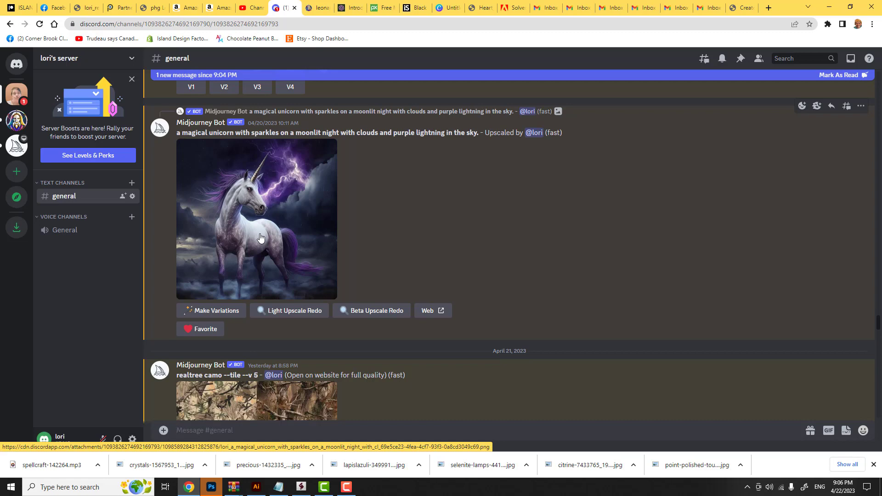
{"action": "scroll", "coordinate": [257, 235], "scroll_direction": "up", "scroll_amount": 5}
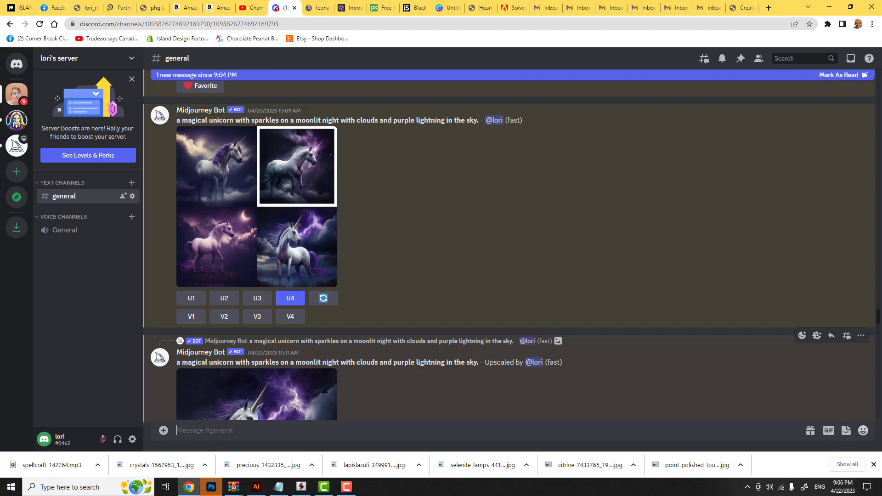
{"action": "scroll", "coordinate": [407, 376], "scroll_direction": "down", "scroll_amount": 2}
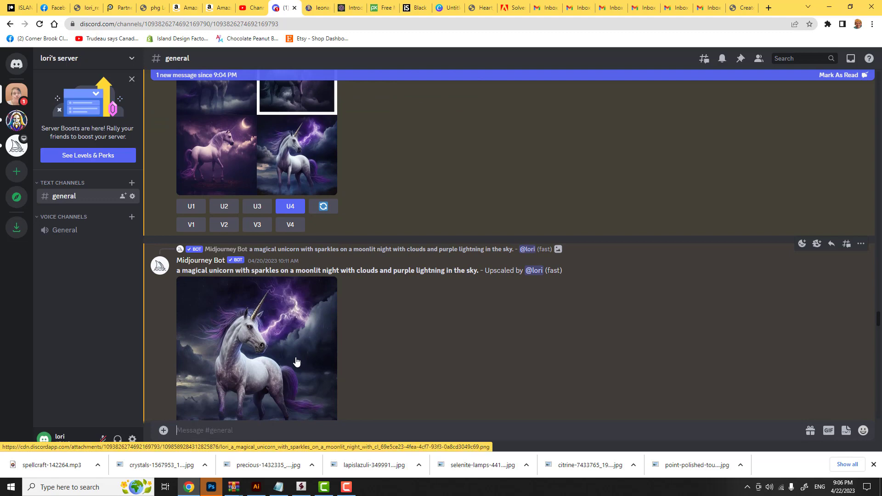
{"action": "scroll", "coordinate": [296, 362], "scroll_direction": "down", "scroll_amount": 1}
{"action": "scroll", "coordinate": [296, 361], "scroll_direction": "up", "scroll_amount": 5}
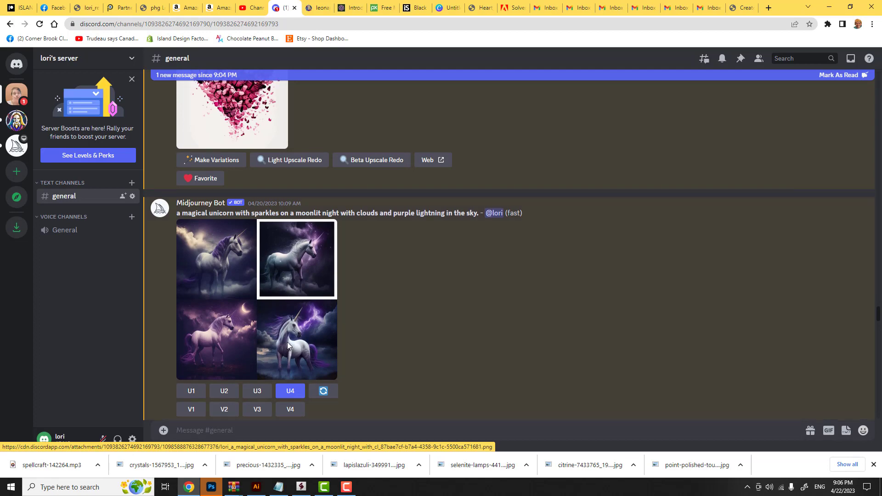
{"action": "scroll", "coordinate": [288, 342], "scroll_direction": "up", "scroll_amount": 4}
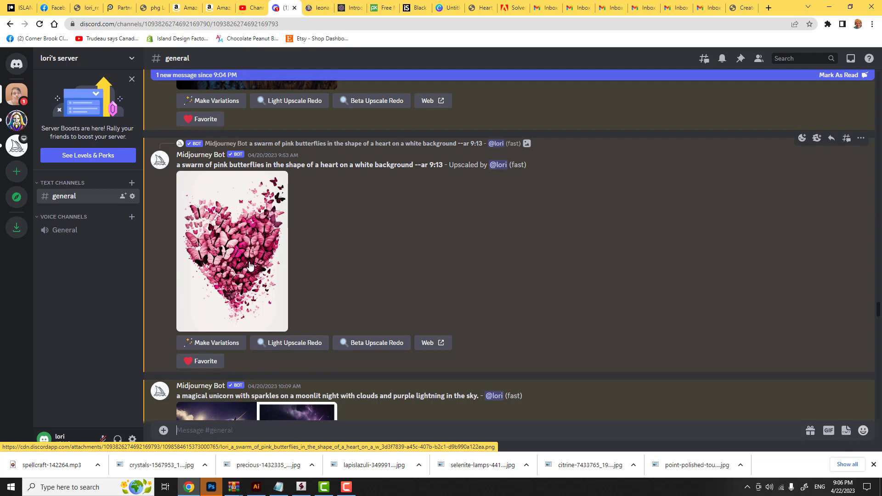
{"action": "scroll", "coordinate": [250, 266], "scroll_direction": "up", "scroll_amount": 1}
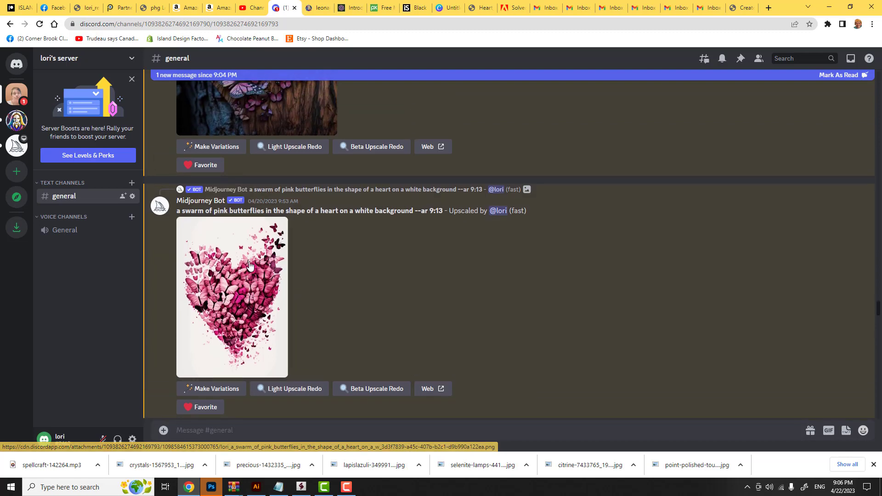
{"action": "scroll", "coordinate": [252, 298], "scroll_direction": "up", "scroll_amount": 4}
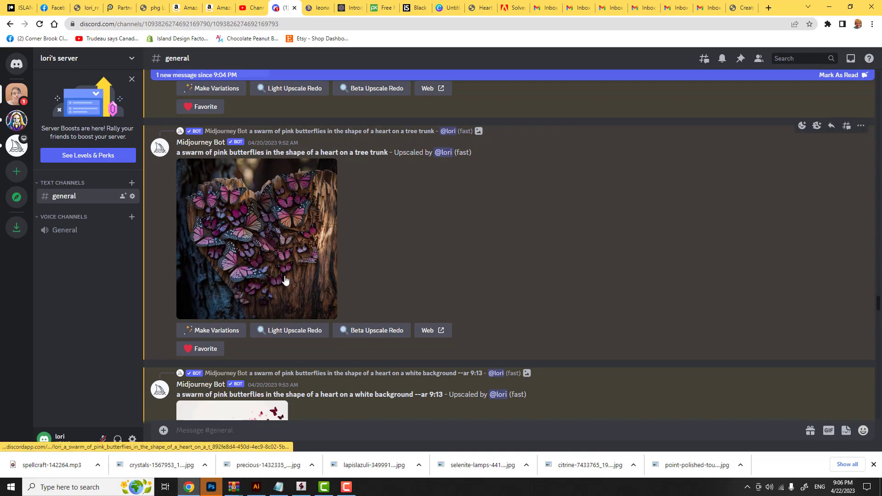
{"action": "scroll", "coordinate": [285, 279], "scroll_direction": "up", "scroll_amount": 5}
{"action": "scroll", "coordinate": [285, 279], "scroll_direction": "down", "scroll_amount": 3}
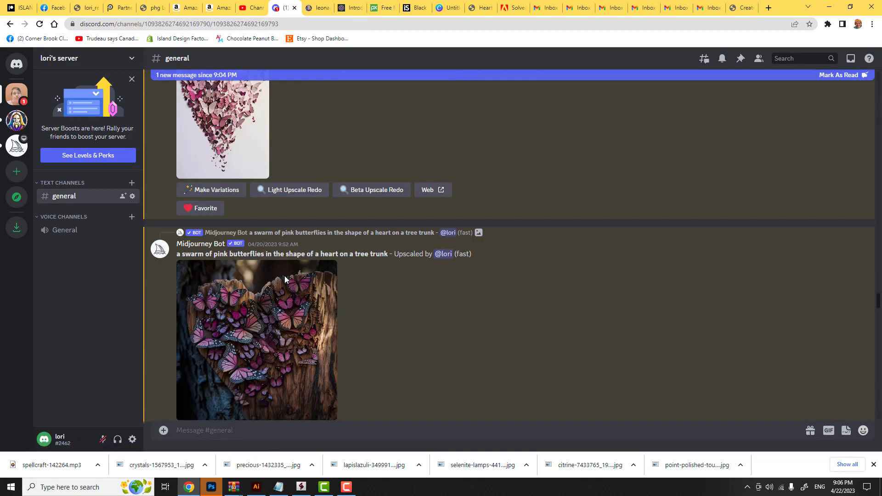
Return to the newest message in the channel and examine the Dora the Explorer results.
{"action": "scroll", "coordinate": [285, 279], "scroll_direction": "down", "scroll_amount": 20}
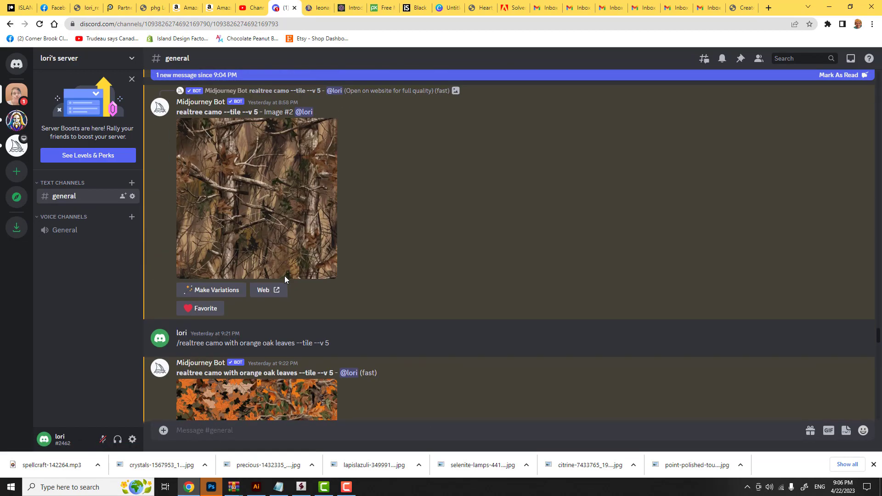
{"action": "scroll", "coordinate": [285, 279], "scroll_direction": "down", "scroll_amount": 20}
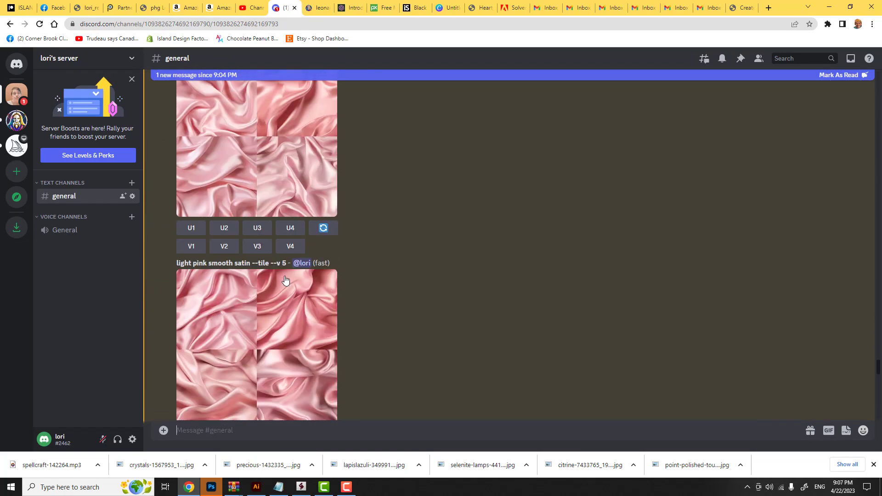
{"action": "scroll", "coordinate": [284, 279], "scroll_direction": "down", "scroll_amount": 20}
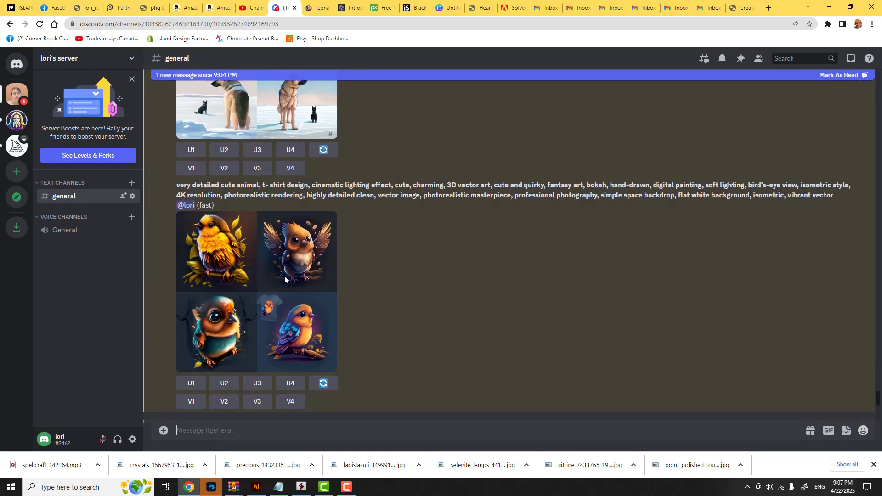
{"action": "scroll", "coordinate": [285, 279], "scroll_direction": "down", "scroll_amount": 10}
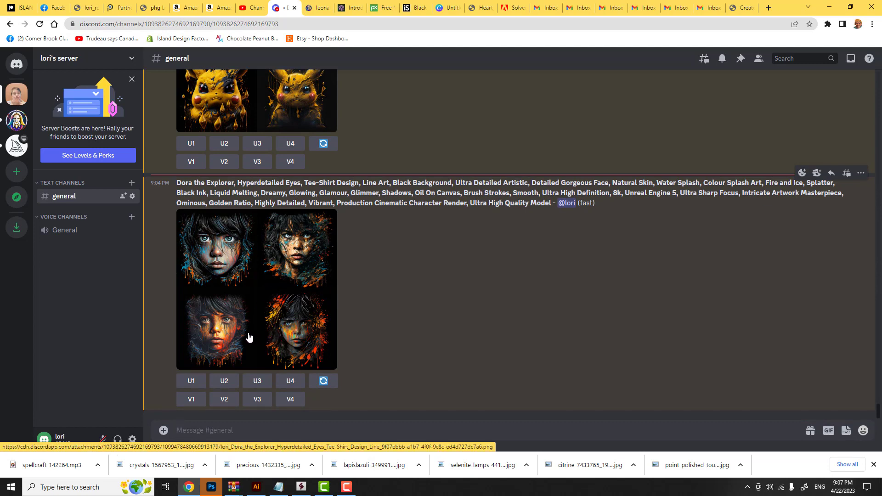
Upscale the second image of the Midjourney Dora the Explorer grid.
{"action": "left_click", "coordinate": [297, 252]}
{"action": "left_click", "coordinate": [224, 385]}
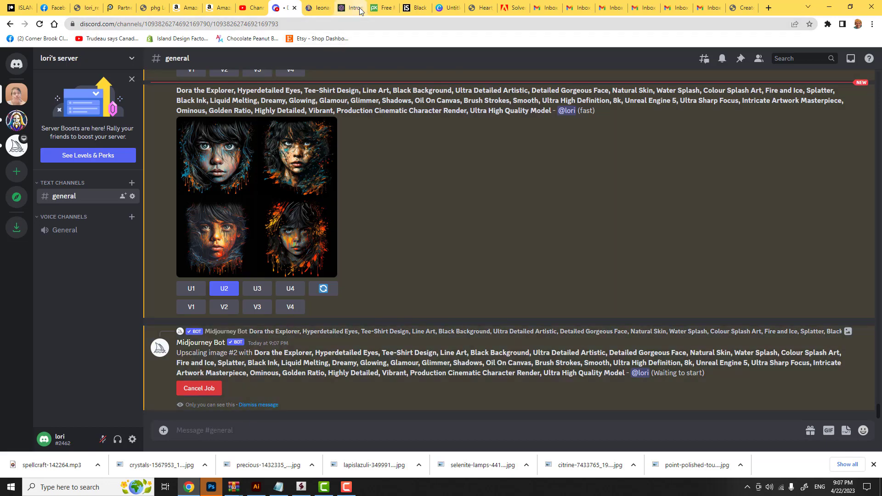
Switch to Leonardo.Ai and enlarge the colourful blue-haired Dora the Explorer image for comparison.
{"action": "left_click", "coordinate": [317, 7]}
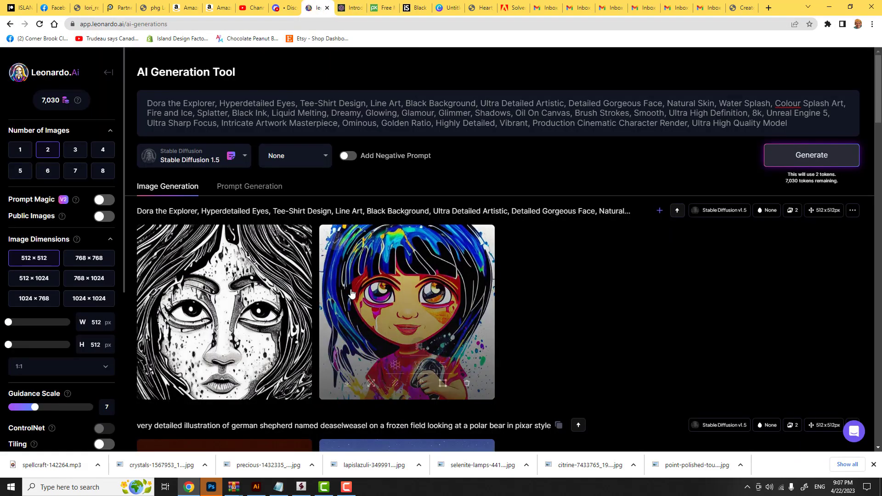
{"action": "scroll", "coordinate": [390, 285], "scroll_direction": "down", "scroll_amount": 2}
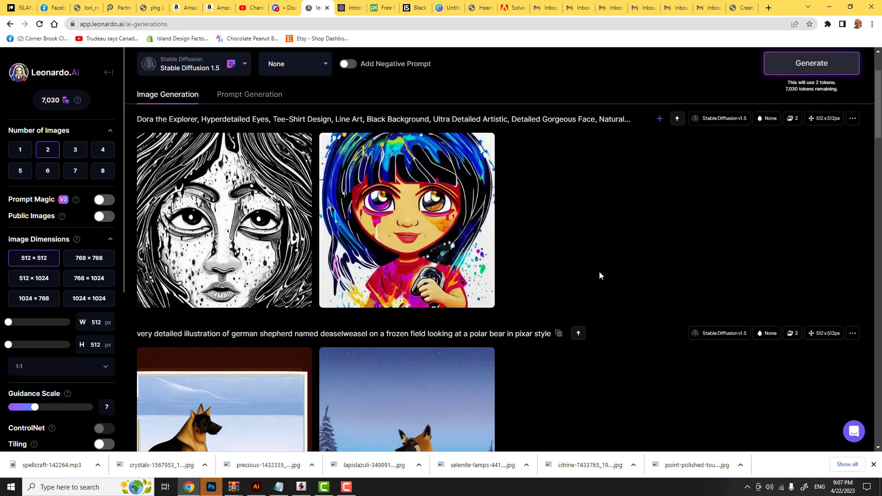
{"action": "left_click", "coordinate": [408, 227]}
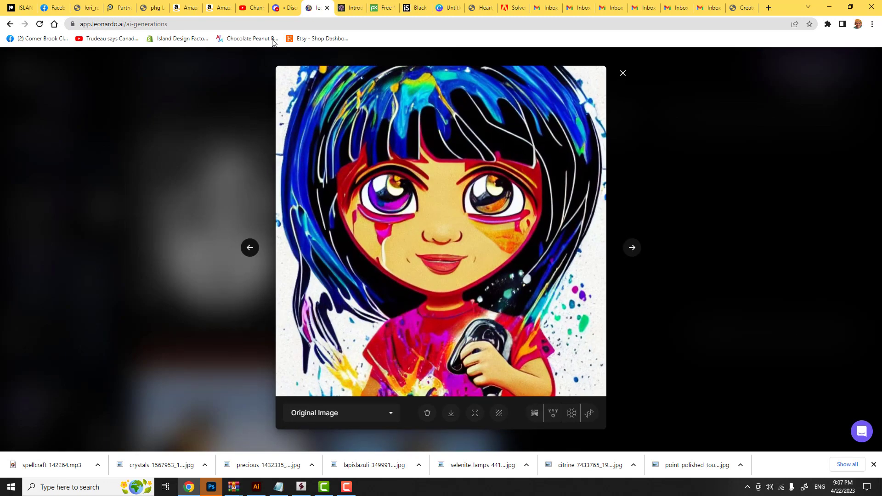
Switch to the Midjourney channel in Discord and examine the earlier cute bird and German shepherd results.
{"action": "left_click", "coordinate": [285, 8]}
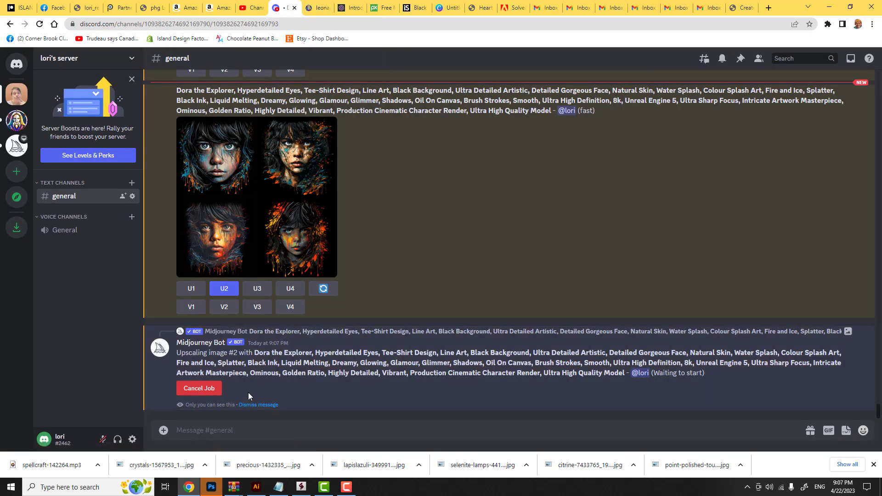
{"action": "scroll", "coordinate": [248, 392], "scroll_direction": "up", "scroll_amount": 4}
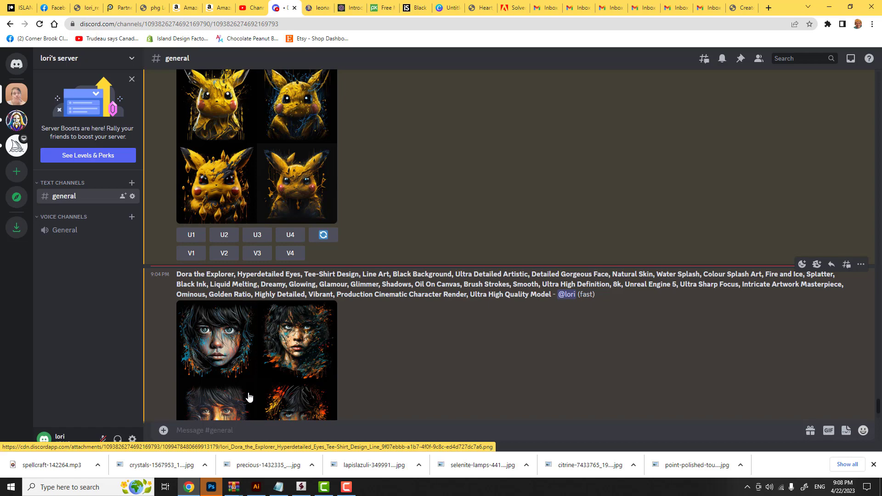
{"action": "scroll", "coordinate": [232, 385], "scroll_direction": "up", "scroll_amount": 15}
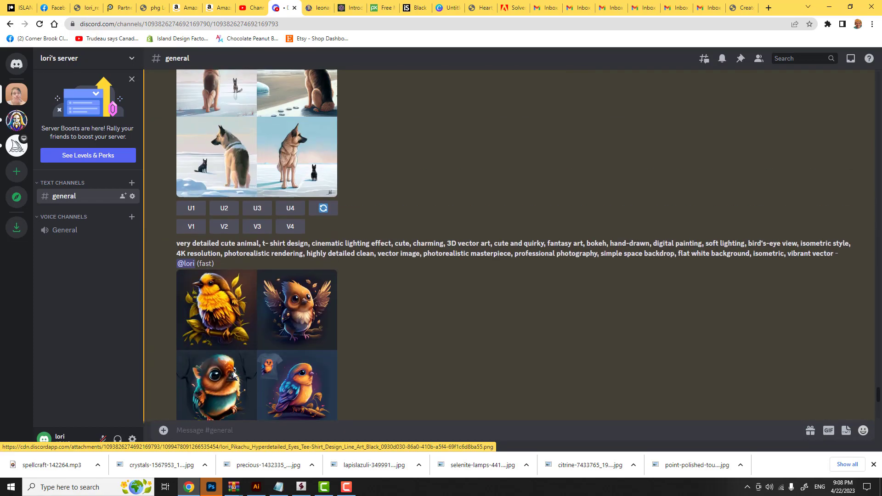
{"action": "scroll", "coordinate": [232, 375], "scroll_direction": "down", "scroll_amount": 2}
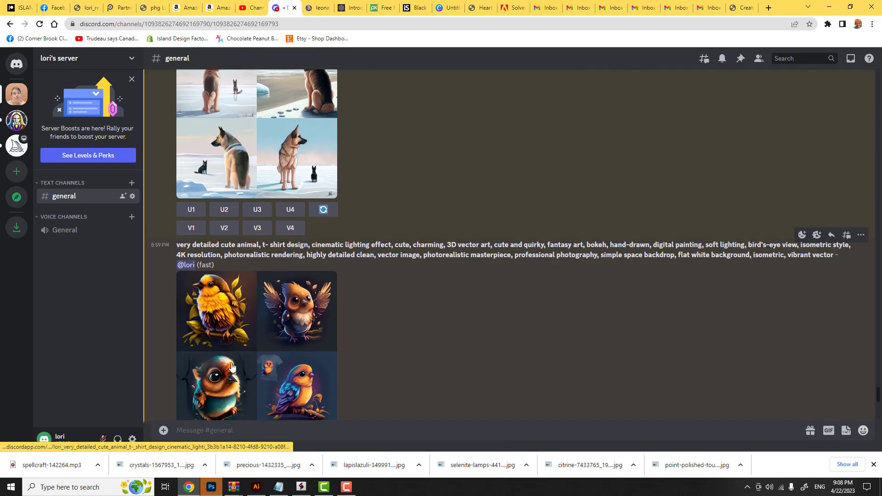
{"action": "scroll", "coordinate": [277, 368], "scroll_direction": "up", "scroll_amount": 3}
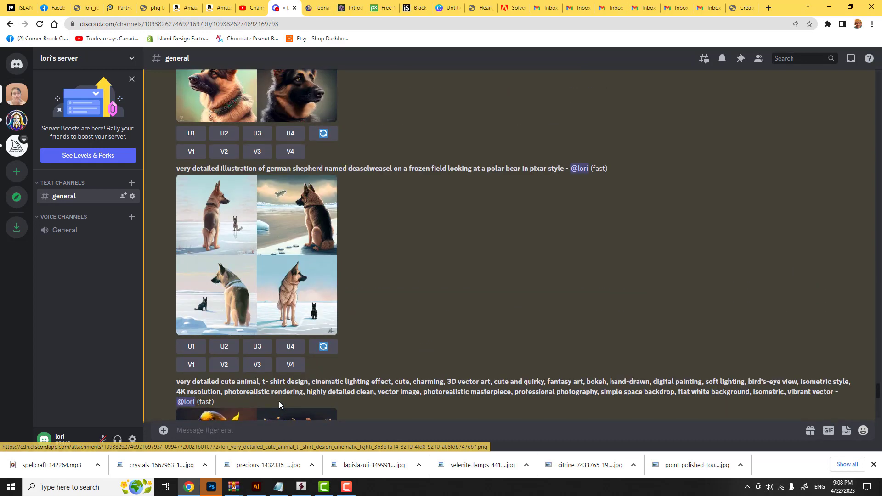
{"action": "scroll", "coordinate": [279, 401], "scroll_direction": "up", "scroll_amount": 3}
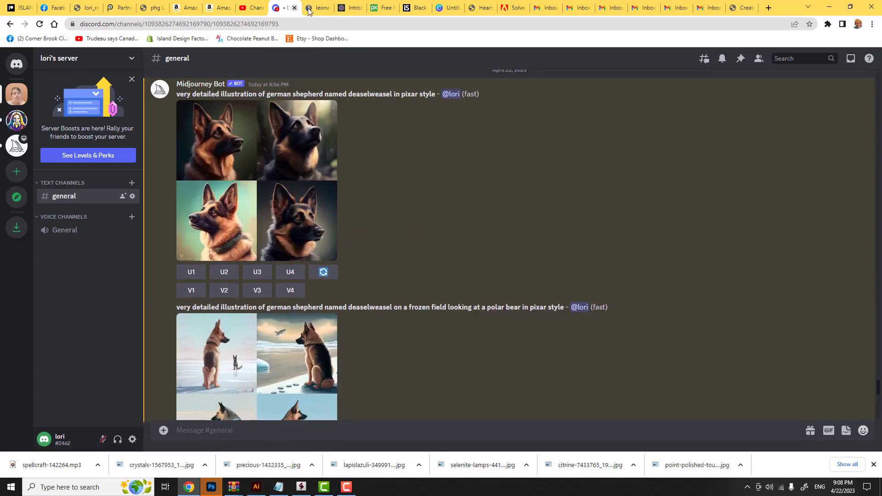
Compare the enlarged Leonardo.Ai Dora with the newest Midjourney message and the German shepherd grids in Discord.
{"action": "left_click", "coordinate": [321, 11]}
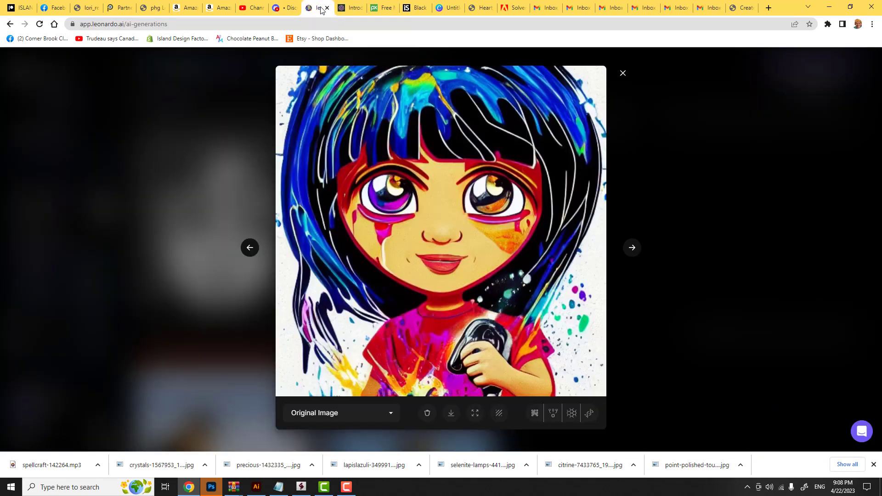
{"action": "left_click", "coordinate": [283, 8]}
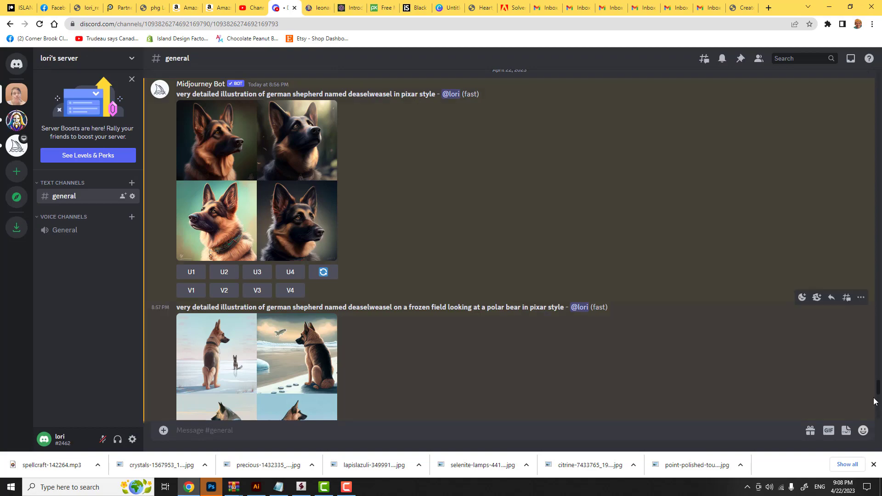
{"action": "left_click_drag", "start_coordinate": [877, 389], "coordinate": [878, 424]}
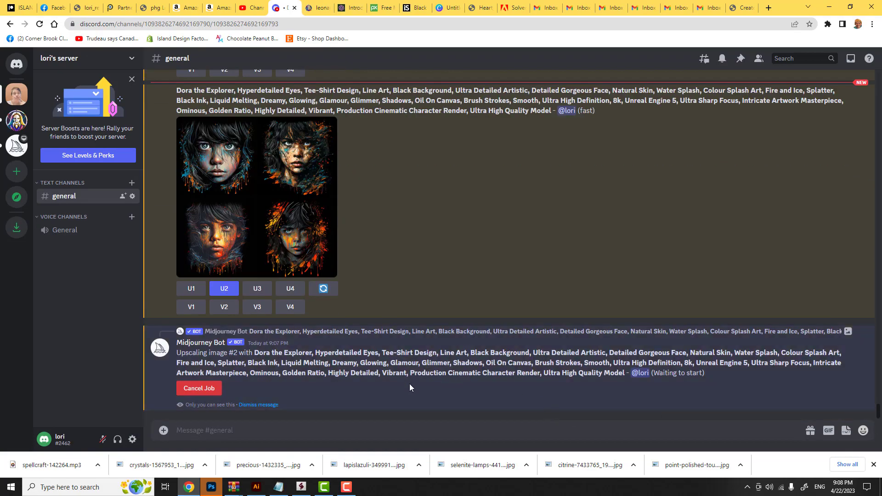
{"action": "scroll", "coordinate": [409, 384], "scroll_direction": "up", "scroll_amount": 15}
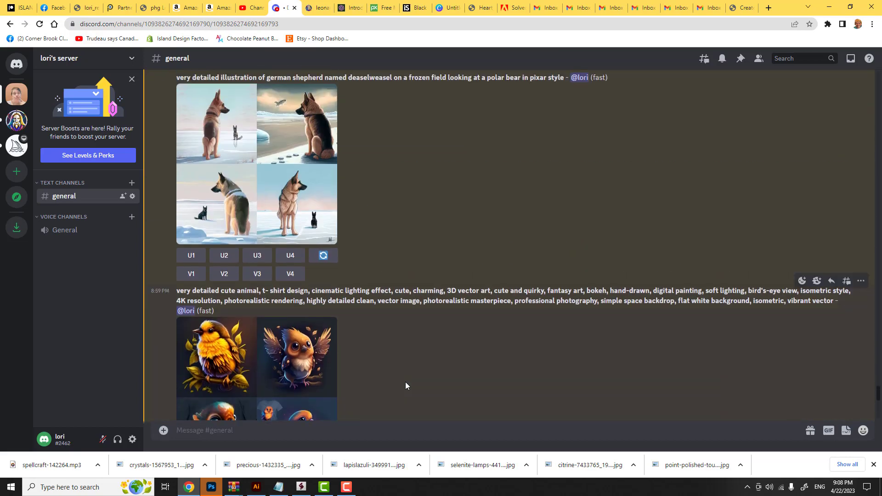
{"action": "scroll", "coordinate": [405, 386], "scroll_direction": "up", "scroll_amount": 5}
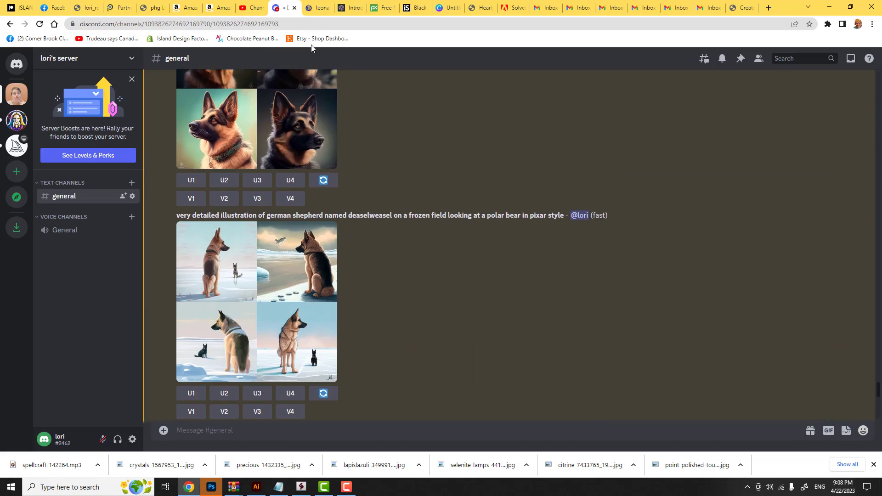
In Leonardo.Ai, close the enlarged image and replace the prompt with "a detailed illustration of red roses on a black background".
{"action": "left_click", "coordinate": [318, 9]}
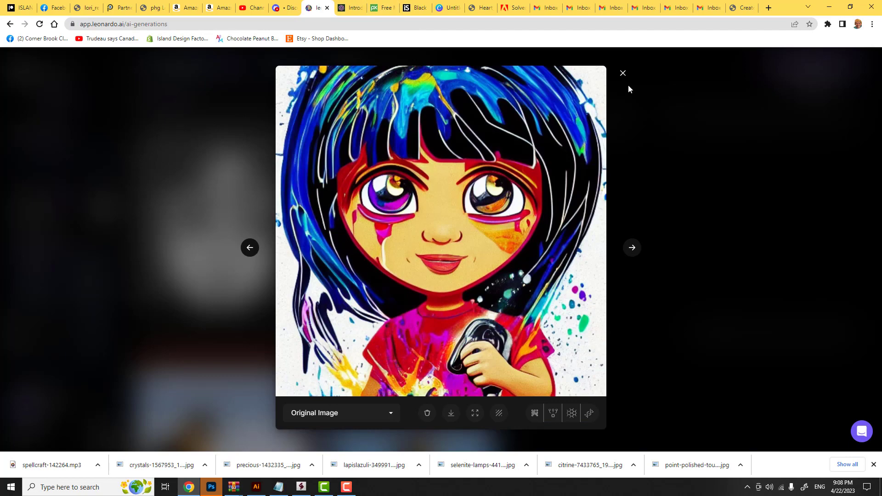
{"action": "left_click", "coordinate": [623, 74]}
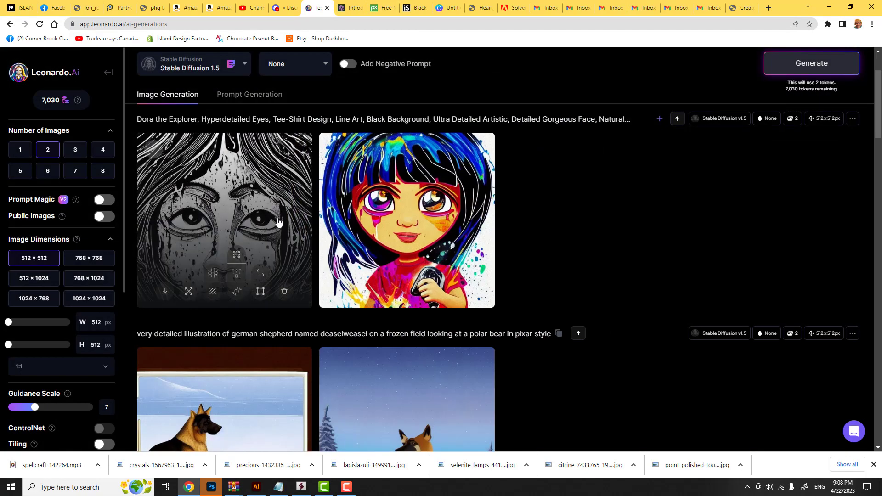
{"action": "scroll", "coordinate": [276, 226], "scroll_direction": "up", "scroll_amount": 2}
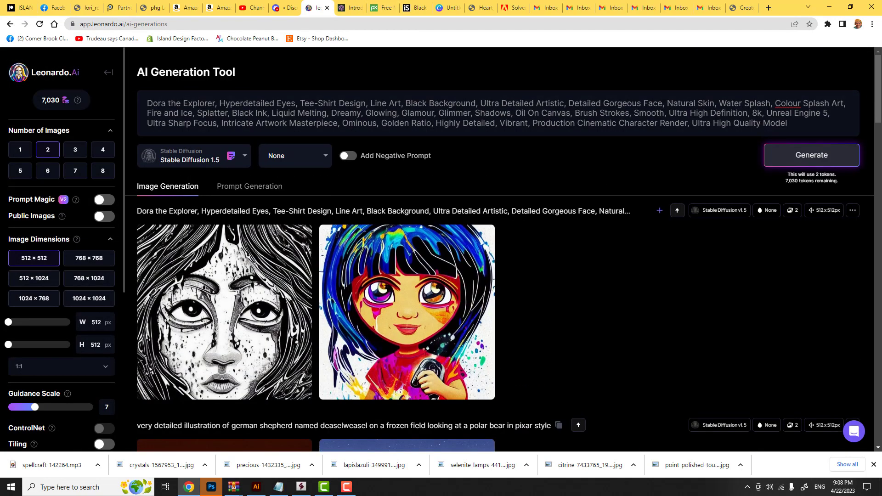
{"action": "left_click_drag", "start_coordinate": [796, 126], "coordinate": [100, 103]}
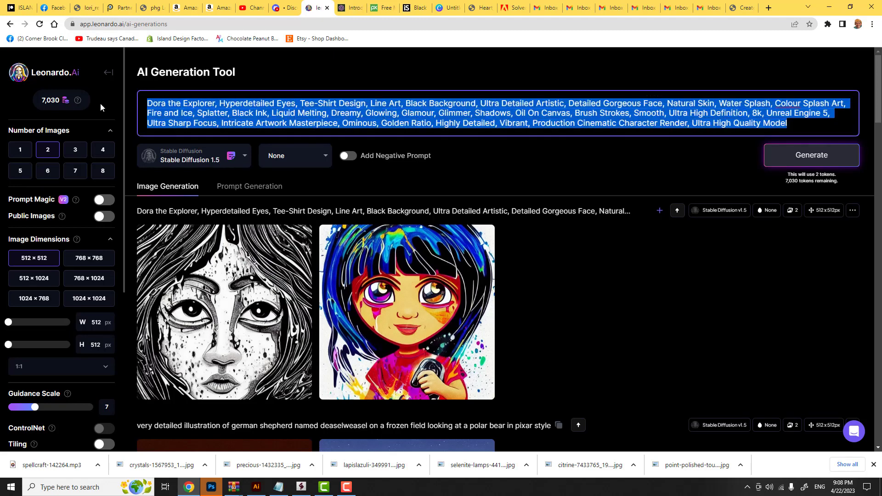
{"action": "key", "text": "BackSpace"}
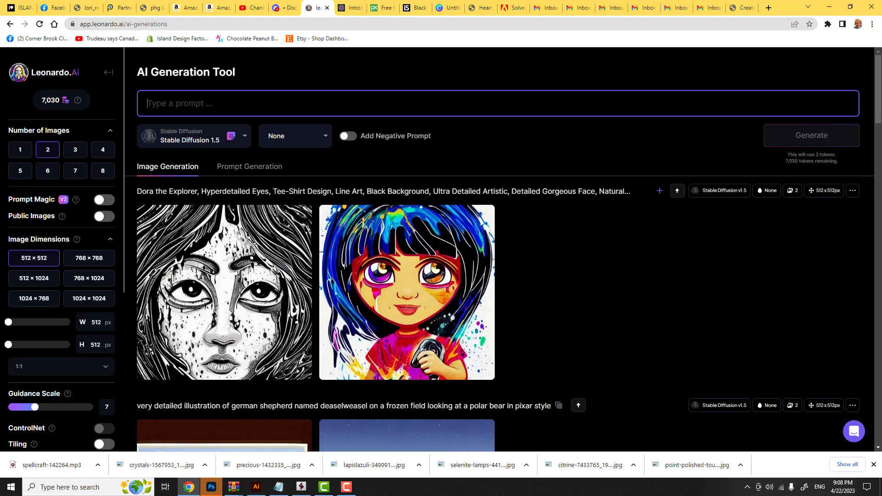
{"action": "type", "text": "a de"}
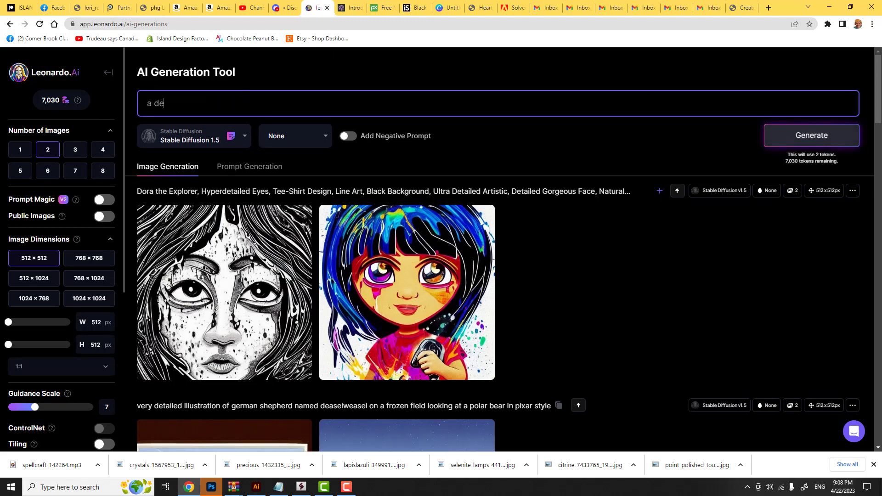
{"action": "type", "text": "tailed"}
{"action": "type", "text": " illsut"}
{"action": "type", "text": "ustration "}
{"action": "type", "text": "of r"}
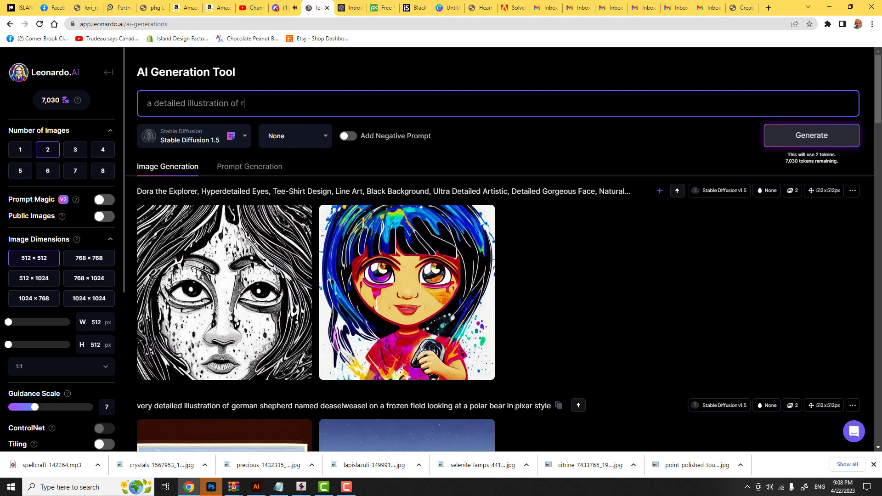
{"action": "type", "text": "ed roses on a black background"}
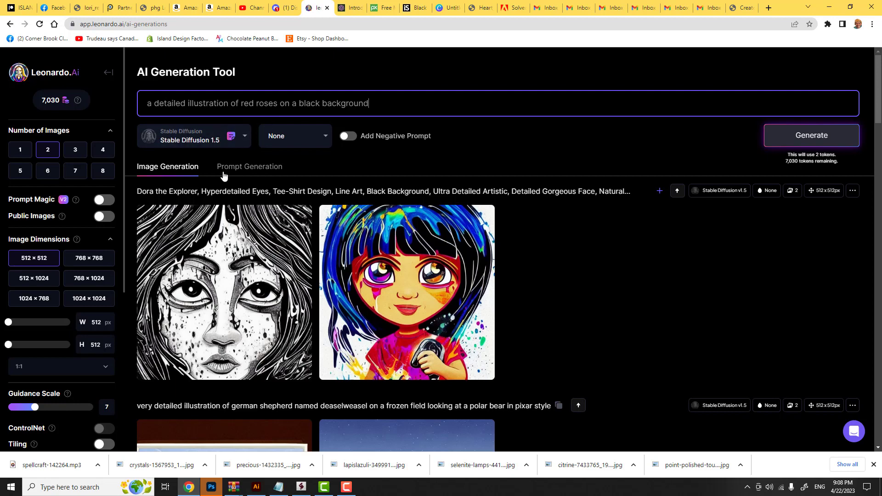
Set the image dimensions to 1024 × 1024, enable Tiling and generate the red roses images.
{"action": "left_click", "coordinate": [90, 302]}
{"action": "scroll", "coordinate": [91, 298], "scroll_direction": "down", "scroll_amount": 3}
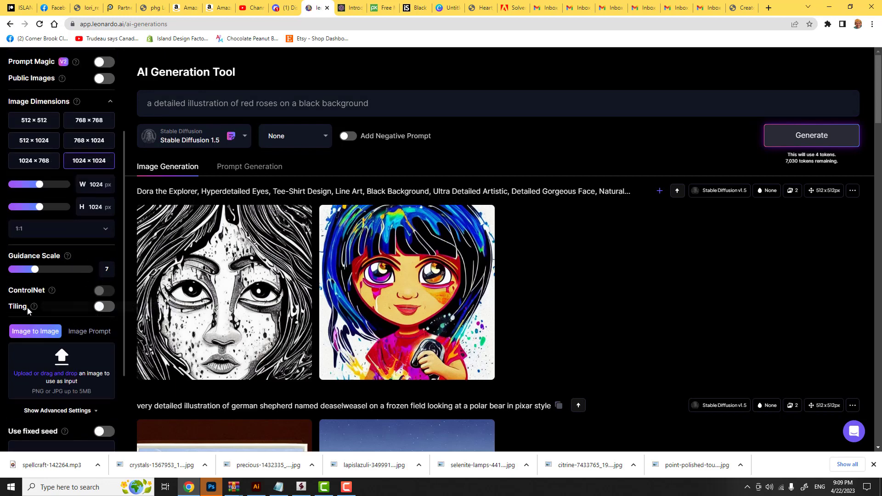
{"action": "left_click", "coordinate": [113, 309]}
{"action": "left_click", "coordinate": [818, 138]}
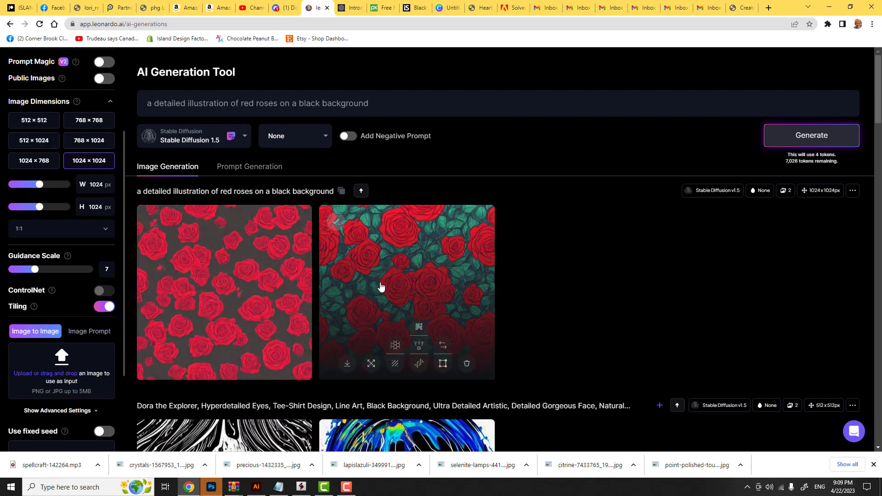
Examine the generated rose pattern with green leaves at full size and close it.
{"action": "left_click", "coordinate": [380, 287]}
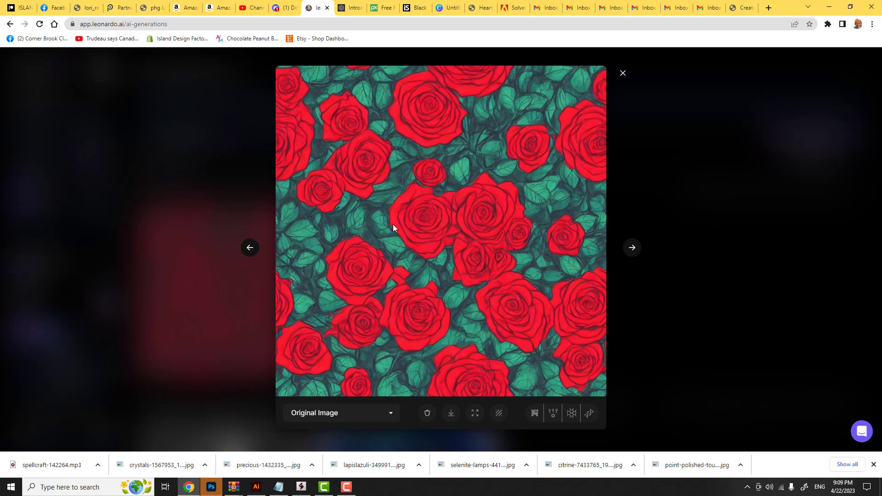
{"action": "left_click", "coordinate": [623, 74]}
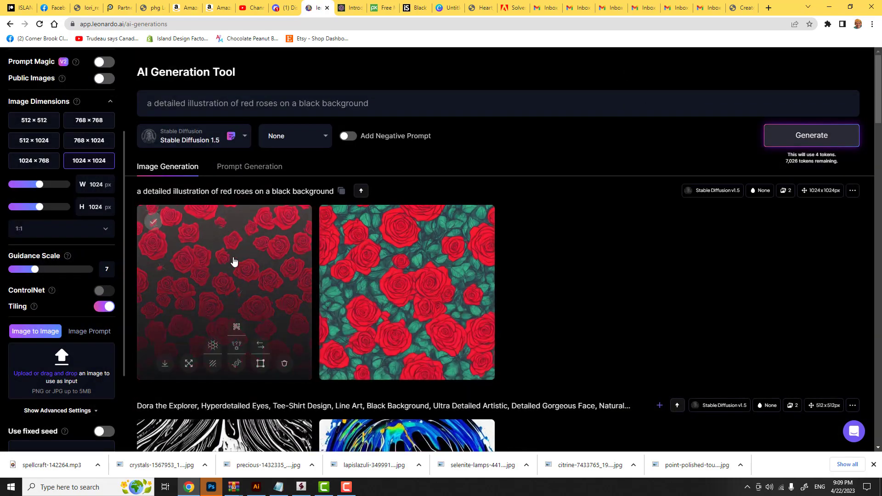
{"action": "scroll", "coordinate": [269, 258], "scroll_direction": "down", "scroll_amount": 2}
{"action": "scroll", "coordinate": [268, 257], "scroll_direction": "up", "scroll_amount": 2}
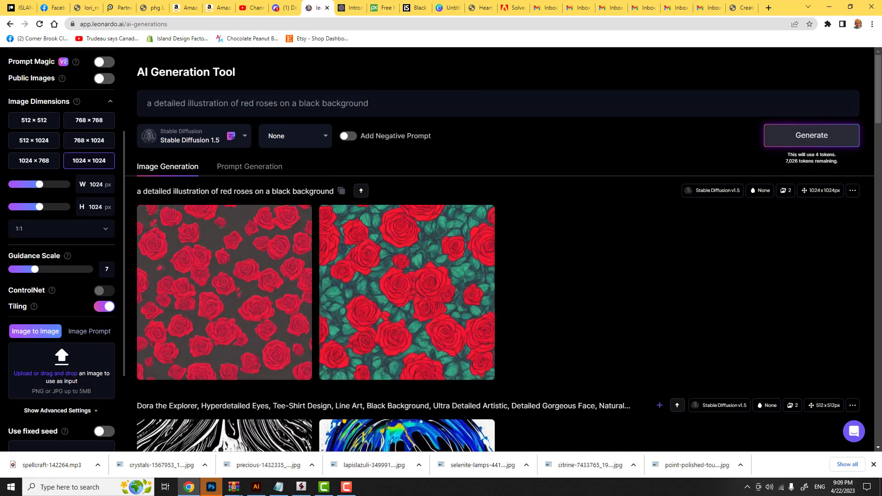
Copy the whole red roses prompt from the prompt field.
{"action": "left_click", "coordinate": [370, 104]}
{"action": "left_click_drag", "start_coordinate": [370, 104], "coordinate": [102, 110]}
{"action": "key", "text": "ctrl+c"}
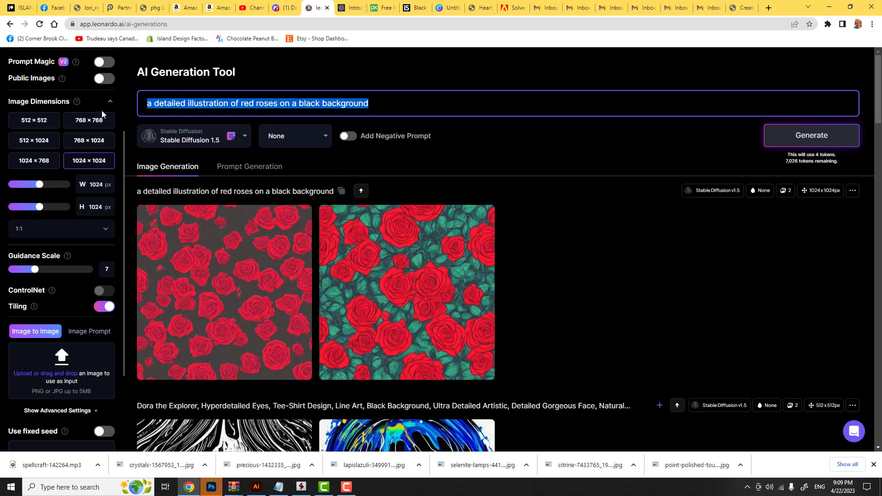
Switch to the Midjourney channel in Discord and enlarge the upscaled Dora the Explorer image.
{"action": "left_click", "coordinate": [287, 8]}
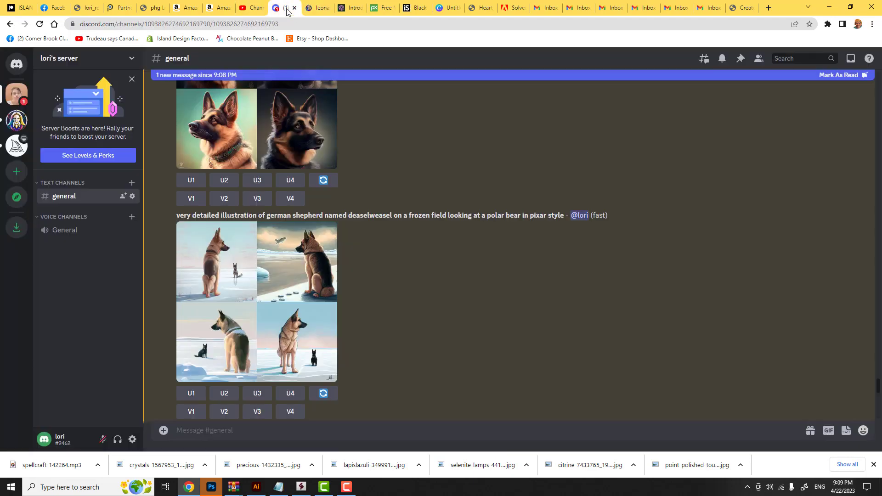
{"action": "scroll", "coordinate": [349, 232], "scroll_direction": "down", "scroll_amount": 15}
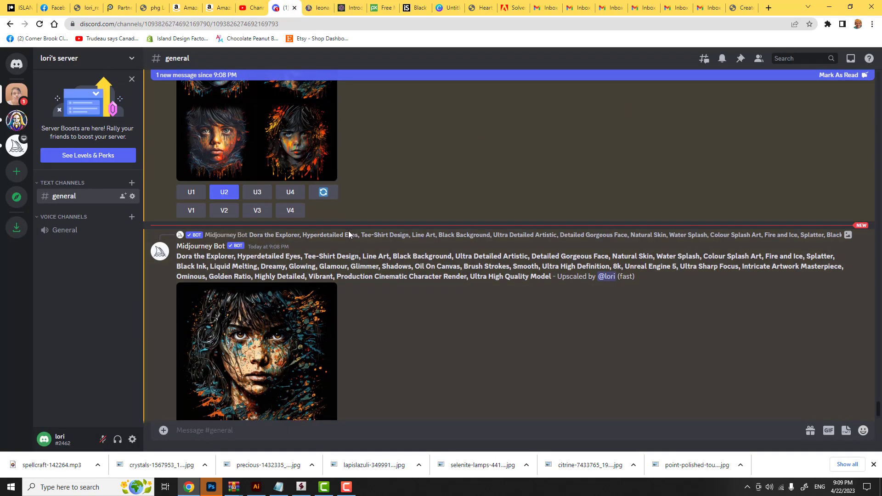
{"action": "scroll", "coordinate": [348, 231], "scroll_direction": "down", "scroll_amount": 2}
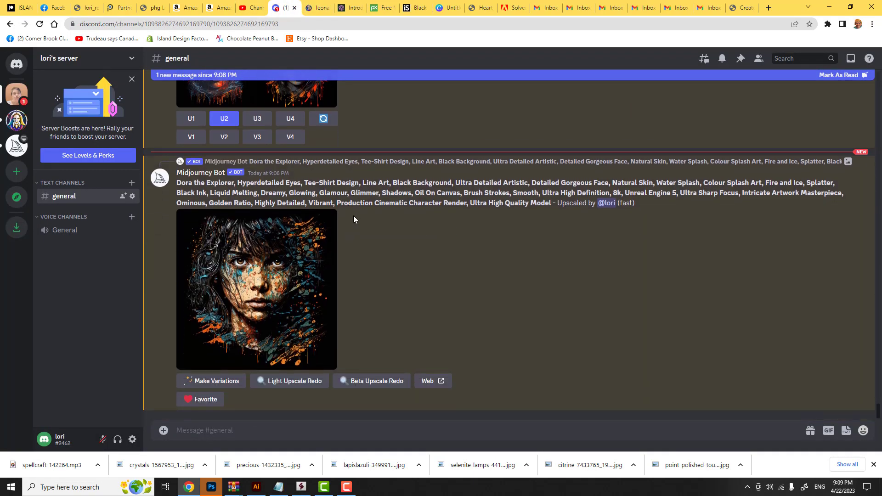
{"action": "left_click", "coordinate": [265, 291]}
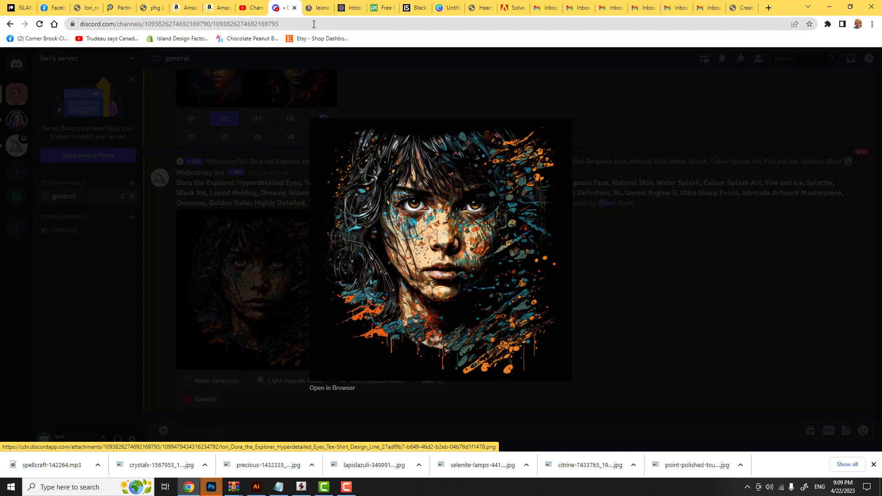
Return to Leonardo.Ai and enlarge its colourful Dora image to compare with the Midjourney upscale.
{"action": "left_click", "coordinate": [320, 9]}
{"action": "scroll", "coordinate": [286, 281], "scroll_direction": "down", "scroll_amount": 3}
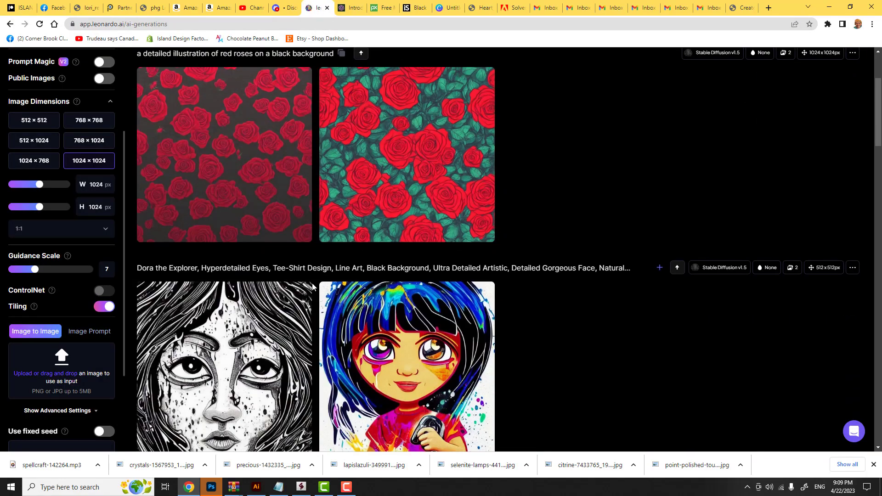
{"action": "left_click", "coordinate": [372, 337]}
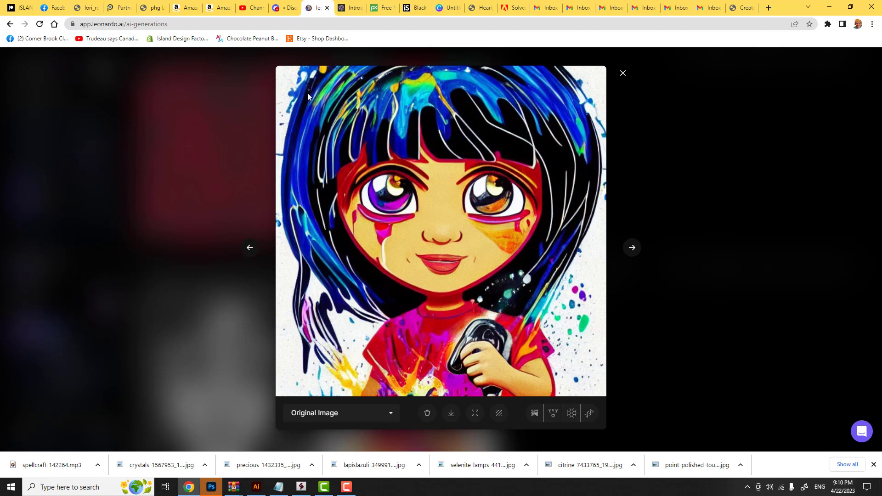
Compare the enlarged Midjourney Dora image in Discord with the Leonardo.Ai version, then close the enlarged Midjourney image.
{"action": "left_click", "coordinate": [288, 9]}
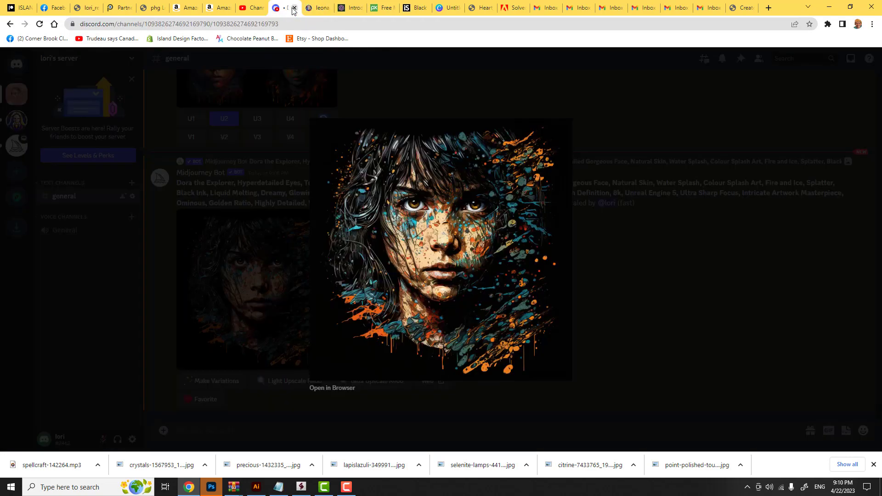
{"action": "left_click", "coordinate": [320, 13]}
{"action": "left_click", "coordinate": [294, 12]}
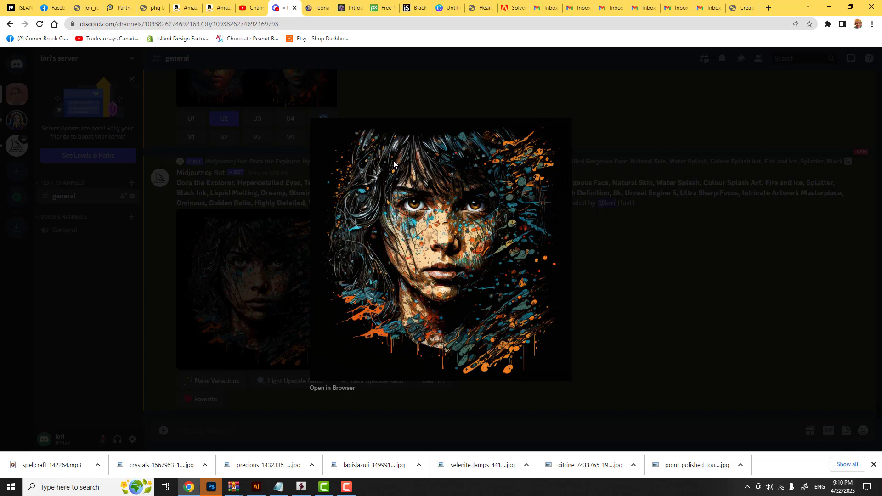
{"action": "key", "text": "Escape"}
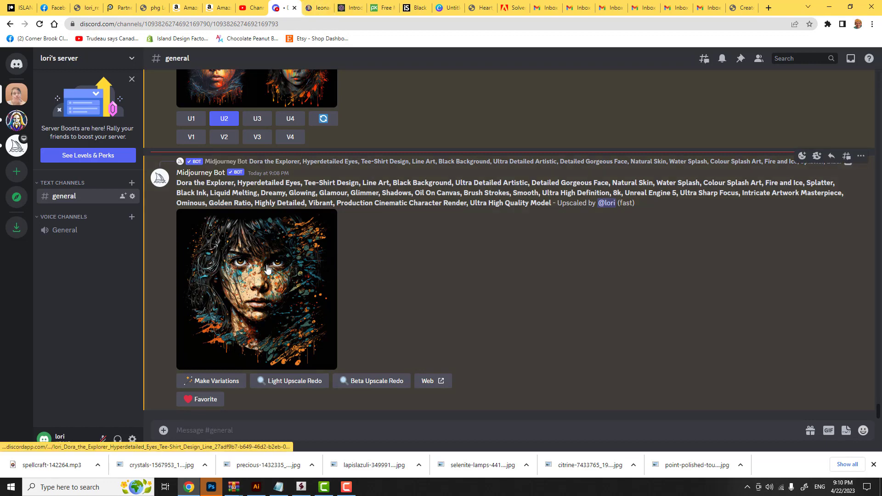
Submit an /imagine request with the copied prompt "a detailed illustration of red roses on a black background" plus "--tile --v 5".
{"action": "left_click", "coordinate": [203, 428]}
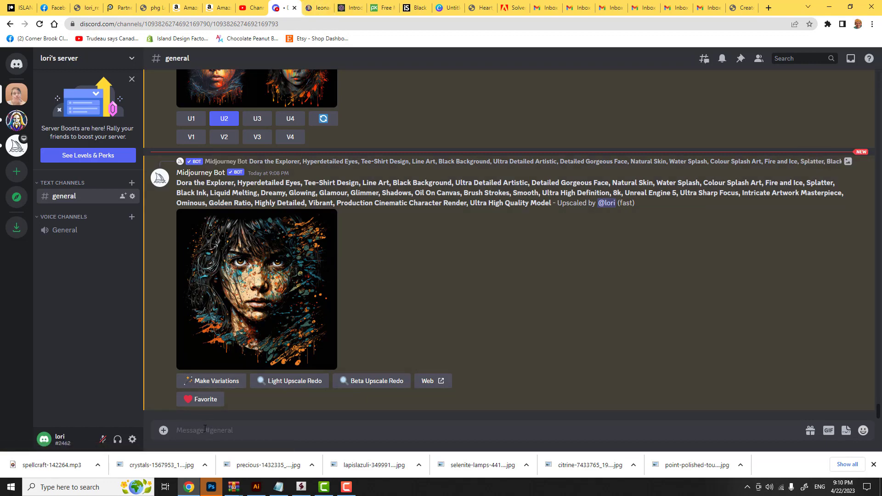
{"action": "type", "text": "/"}
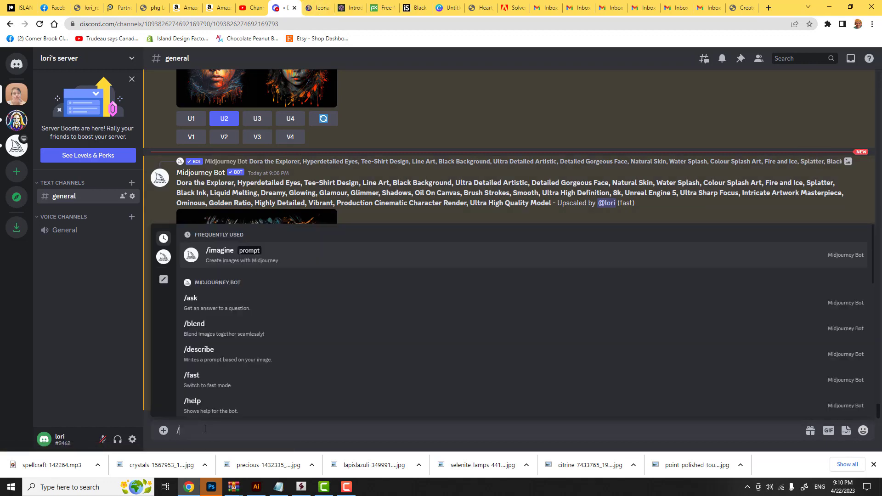
{"action": "type", "text": "imagine"}
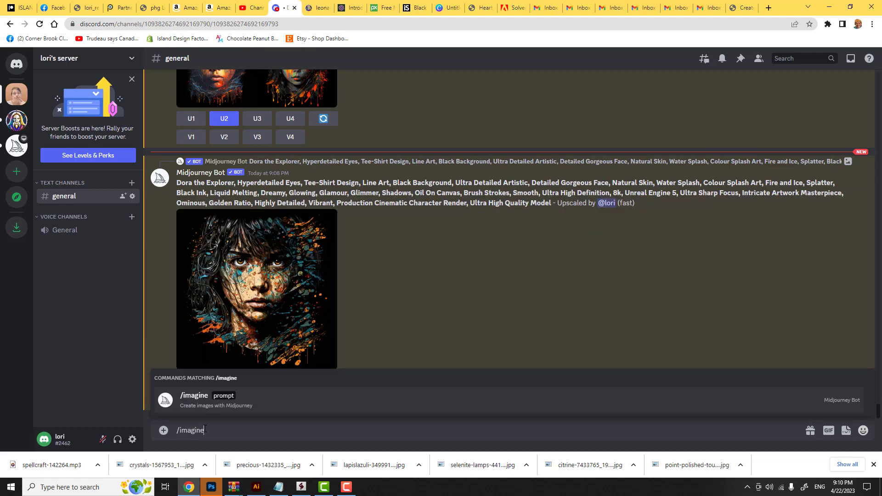
{"action": "key", "text": "Return"}
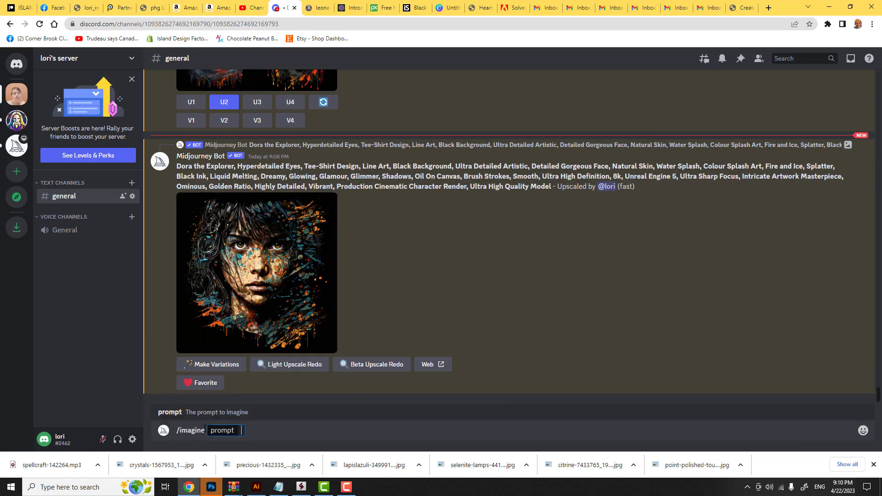
{"action": "key", "text": "ctrl+v"}
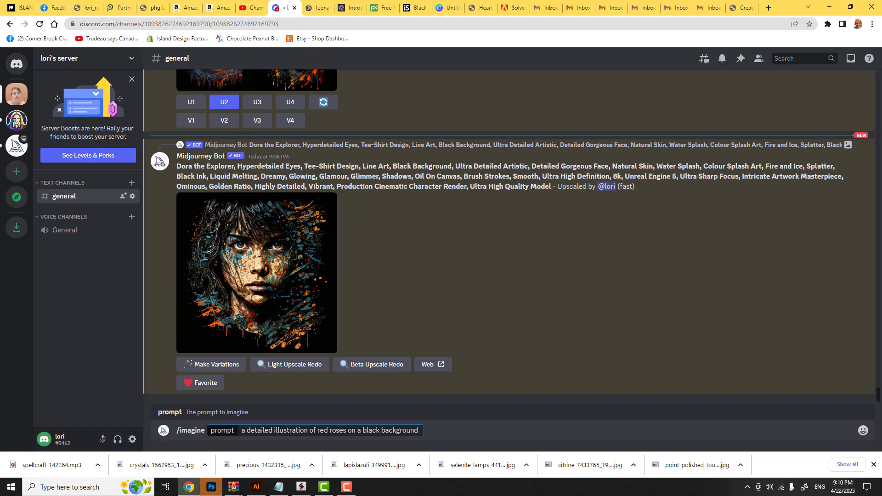
{"action": "type", "text": "--tile --"}
{"action": "type", "text": "5"}
{"action": "key", "text": "Return"}
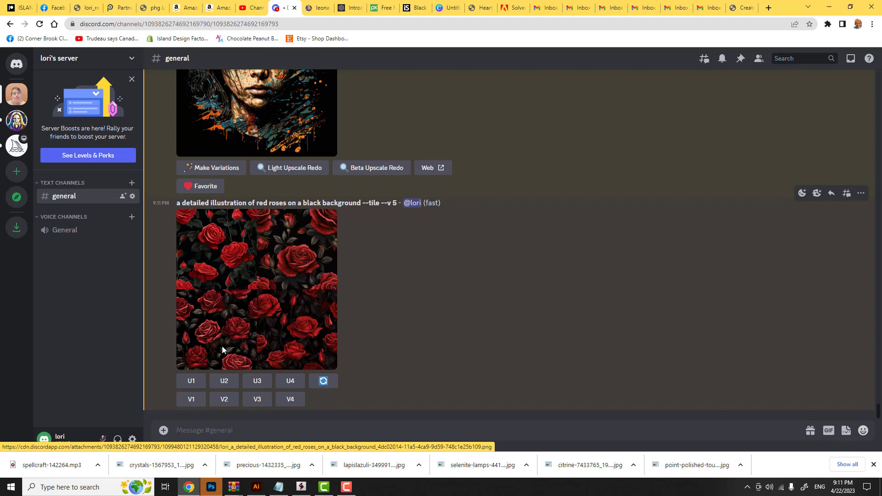
Return to Leonardo.Ai, close the enlarged Dora image and generate the red roses prompt with the Leonardo Creative model.
{"action": "left_click", "coordinate": [322, 9]}
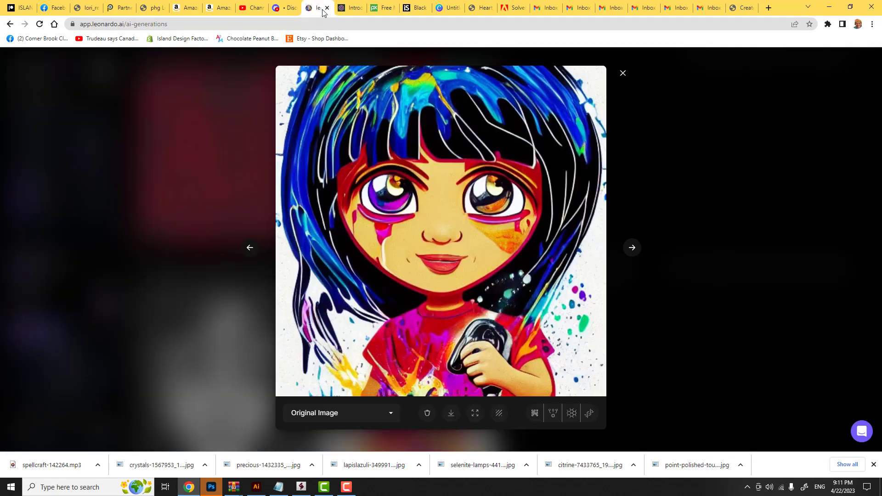
{"action": "left_click", "coordinate": [624, 75]}
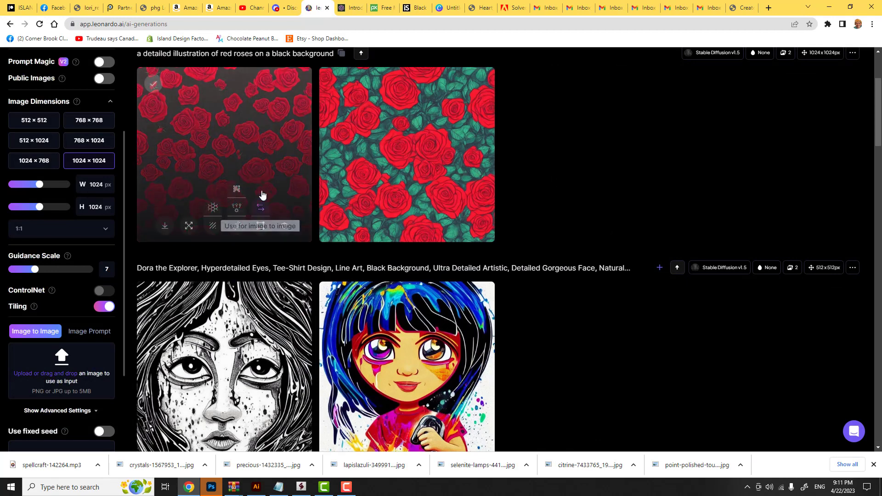
{"action": "scroll", "coordinate": [265, 175], "scroll_direction": "up", "scroll_amount": 3}
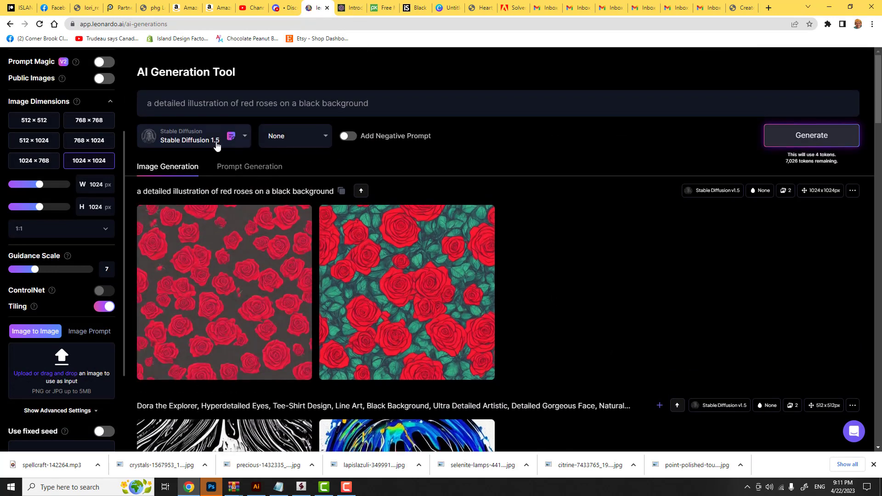
{"action": "left_click", "coordinate": [245, 138]}
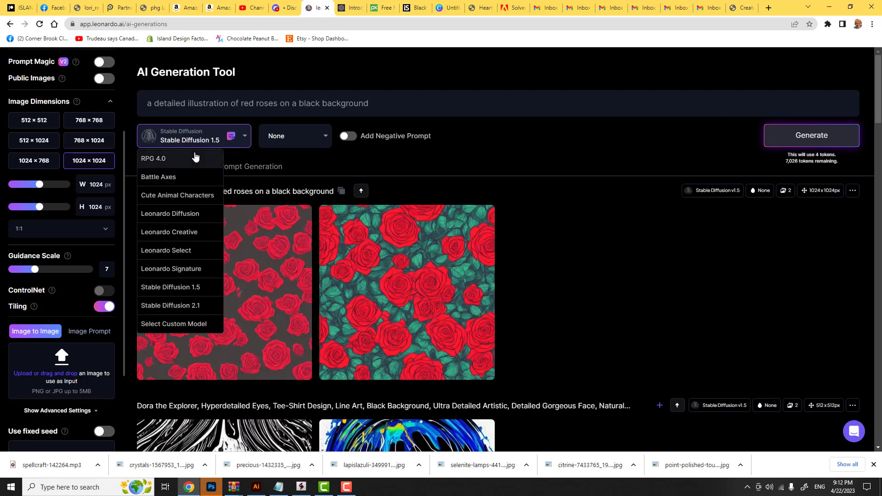
{"action": "left_click", "coordinate": [163, 233]}
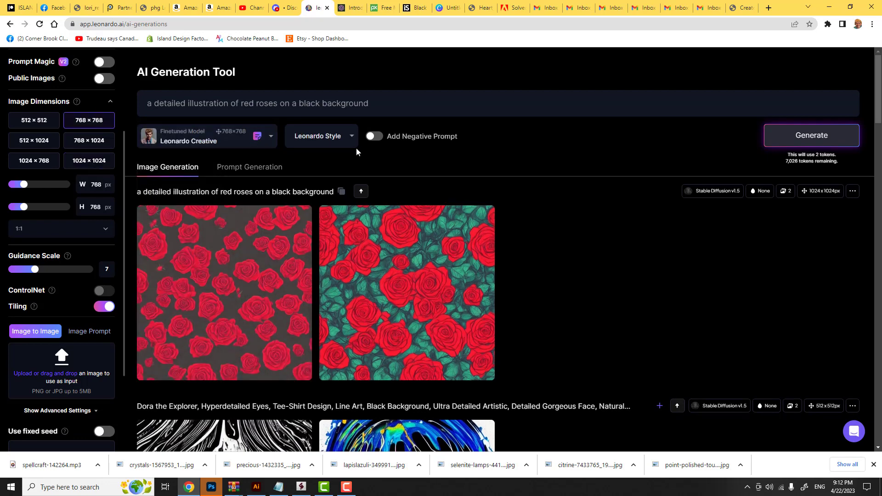
{"action": "left_click", "coordinate": [373, 107]}
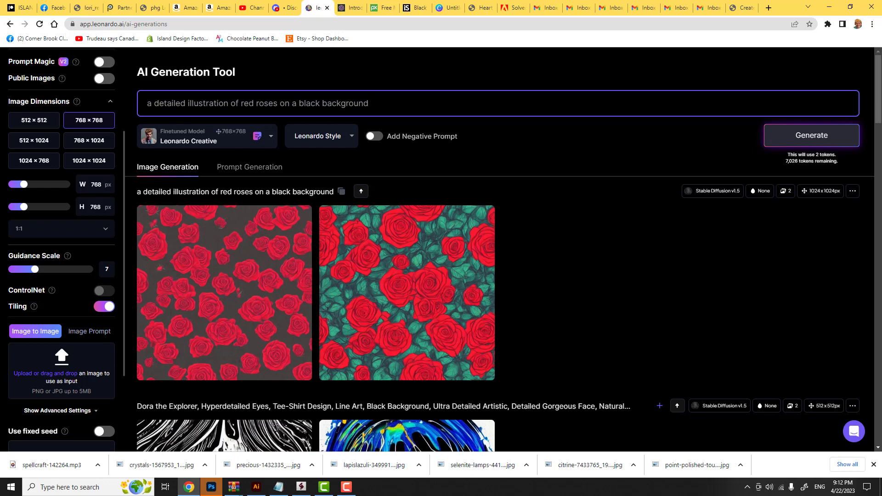
{"action": "key", "text": "Return"}
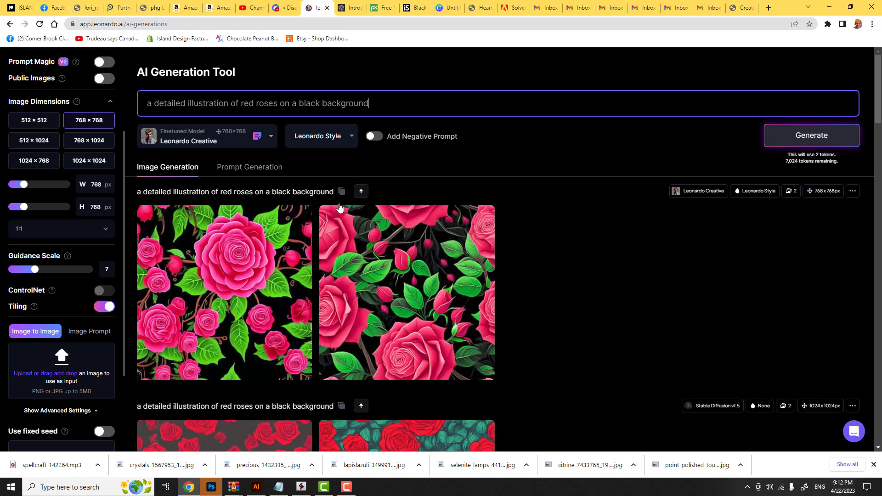
Generate the same red roses prompt with the Leonardo Signature model.
{"action": "mouse_move", "coordinate": [235, 298]}
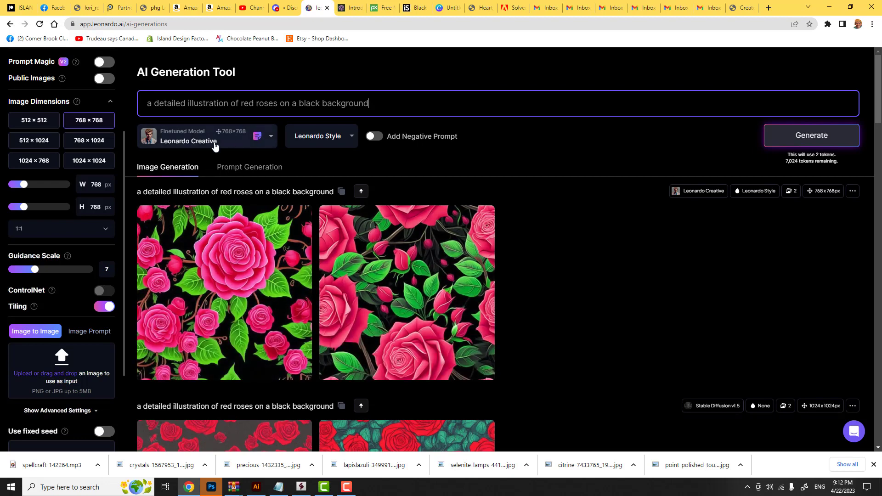
{"action": "left_click", "coordinate": [271, 138]}
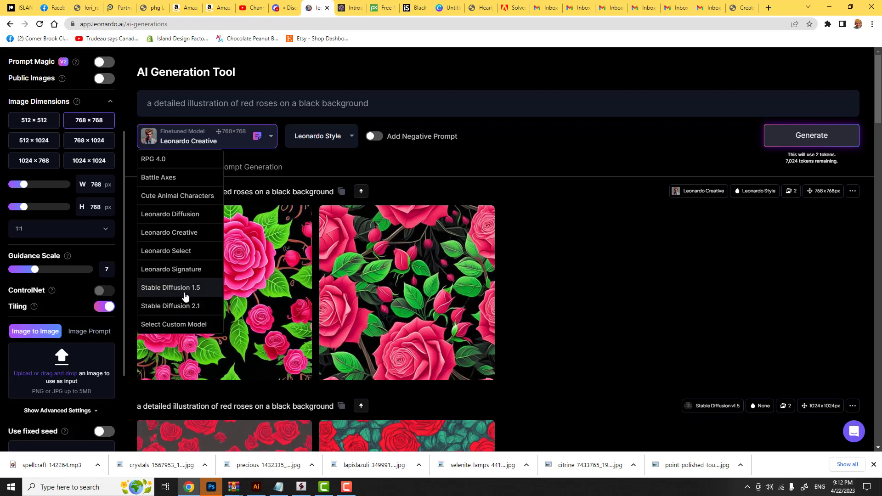
{"action": "left_click", "coordinate": [173, 270]}
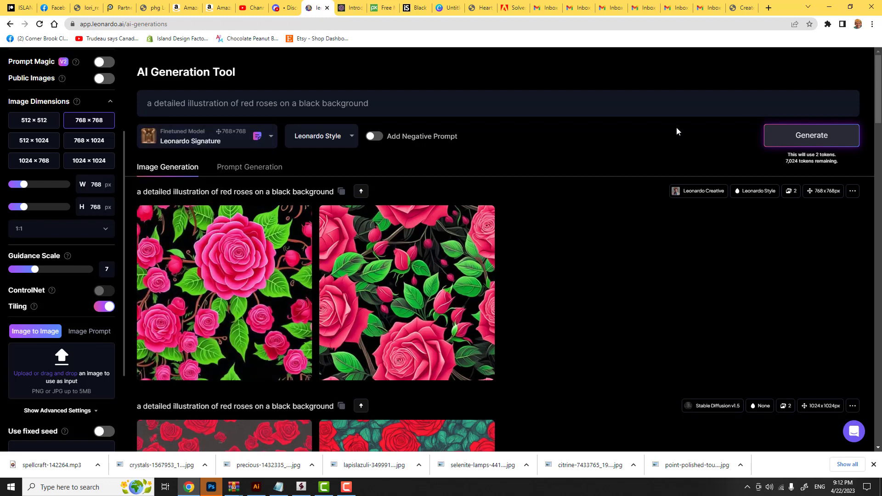
{"action": "left_click", "coordinate": [785, 141]}
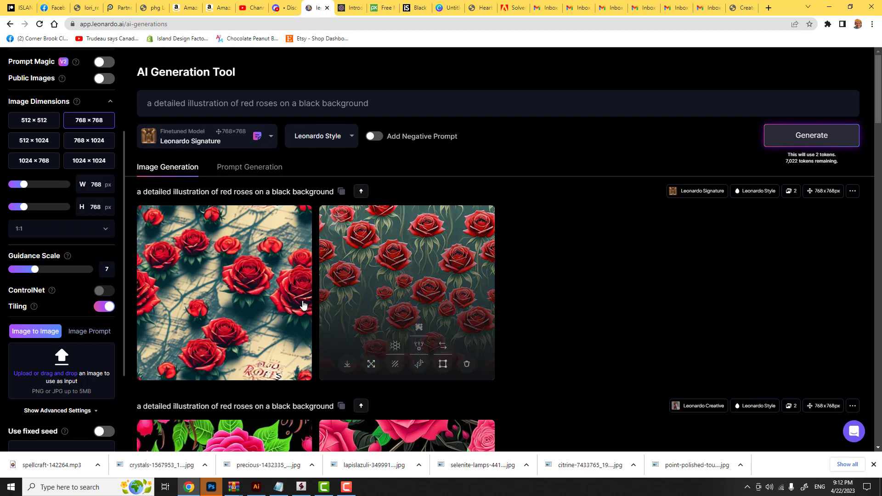
Examine the Leonardo Signature rose pattern on the beige background at full size, close it and review the earlier rose results.
{"action": "mouse_move", "coordinate": [259, 317]}
{"action": "left_click", "coordinate": [242, 290]}
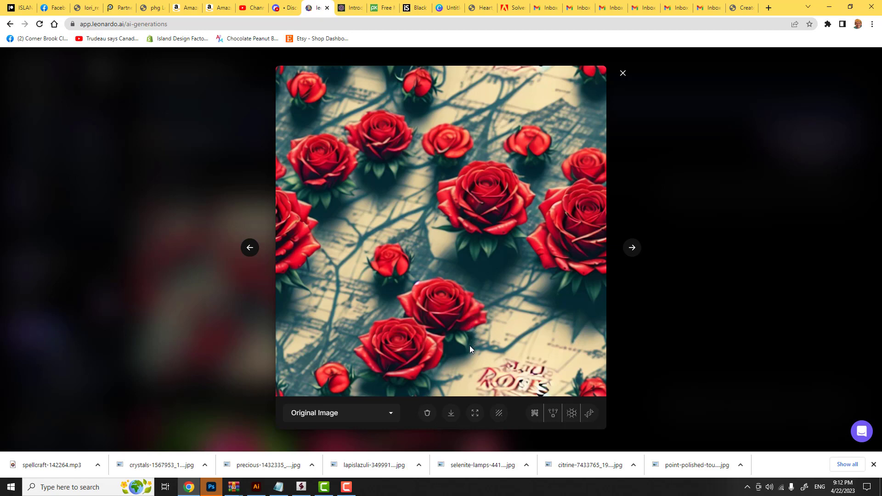
{"action": "left_click", "coordinate": [624, 74]}
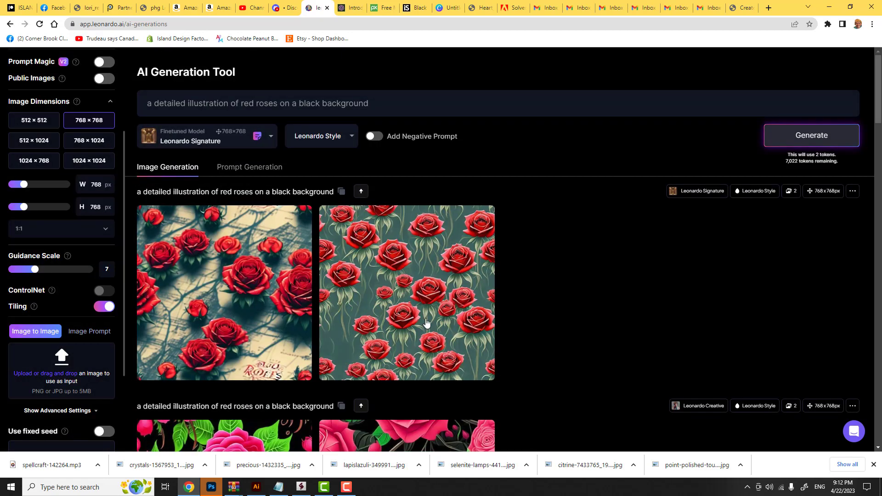
{"action": "mouse_move", "coordinate": [394, 309]}
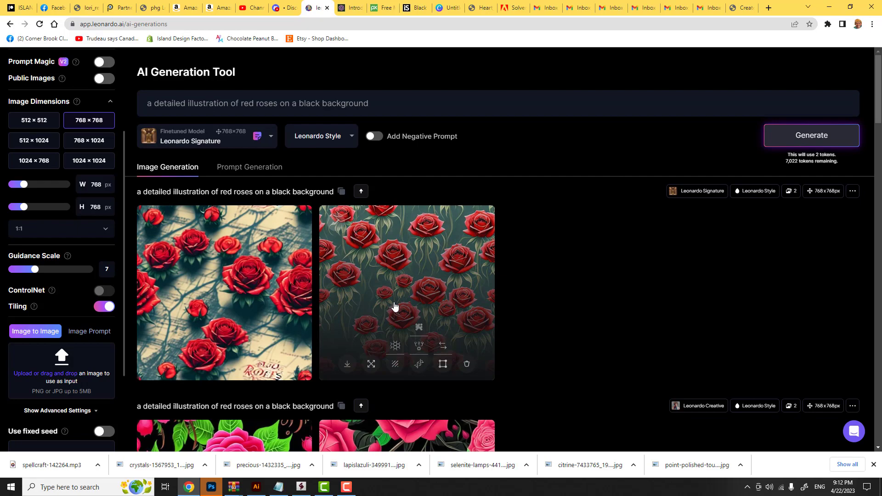
{"action": "scroll", "coordinate": [396, 312], "scroll_direction": "down", "scroll_amount": 10}
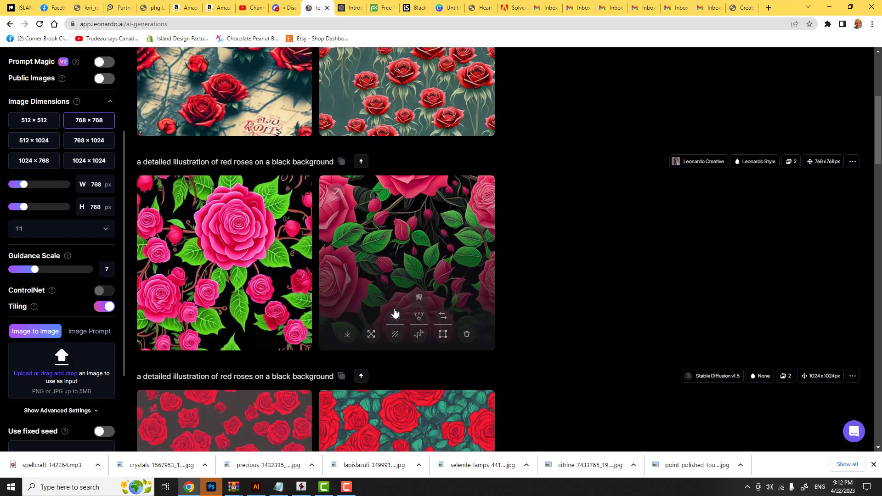
{"action": "scroll", "coordinate": [395, 313], "scroll_direction": "up", "scroll_amount": 10}
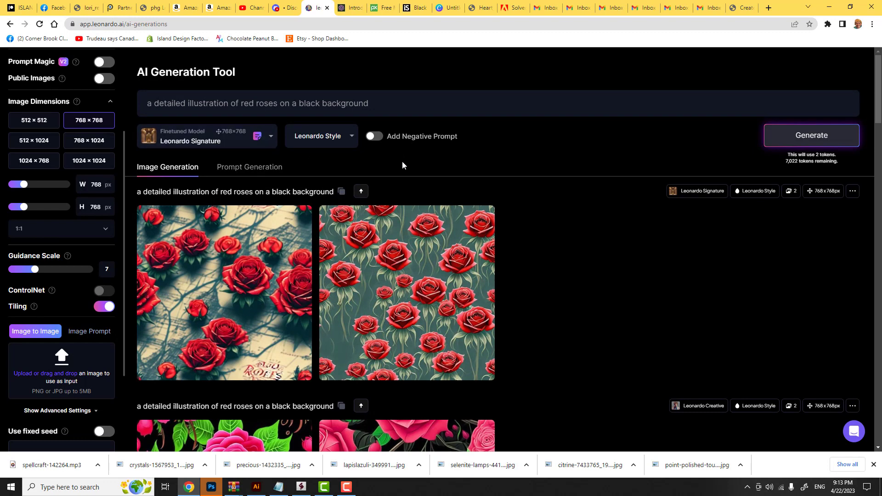
Open the custom model selection and look through the favourite and platform models to the community models.
{"action": "left_click", "coordinate": [271, 141]}
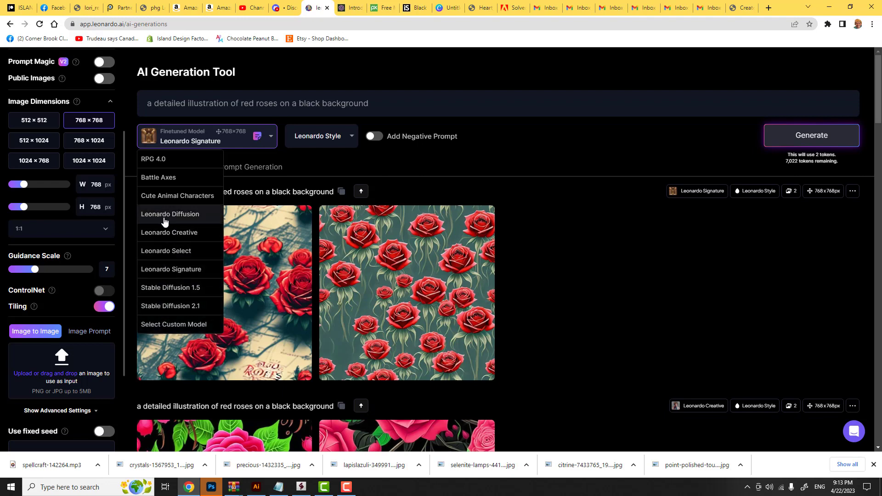
{"action": "left_click", "coordinate": [167, 326]}
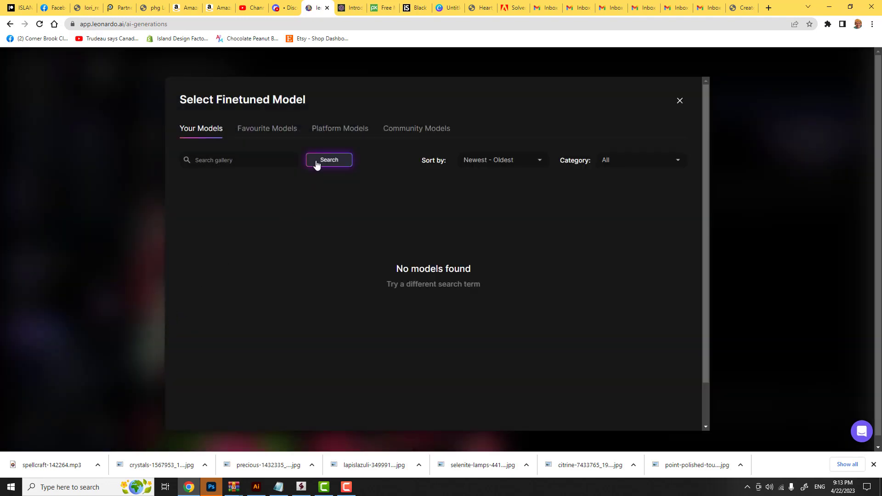
{"action": "left_click", "coordinate": [263, 129]}
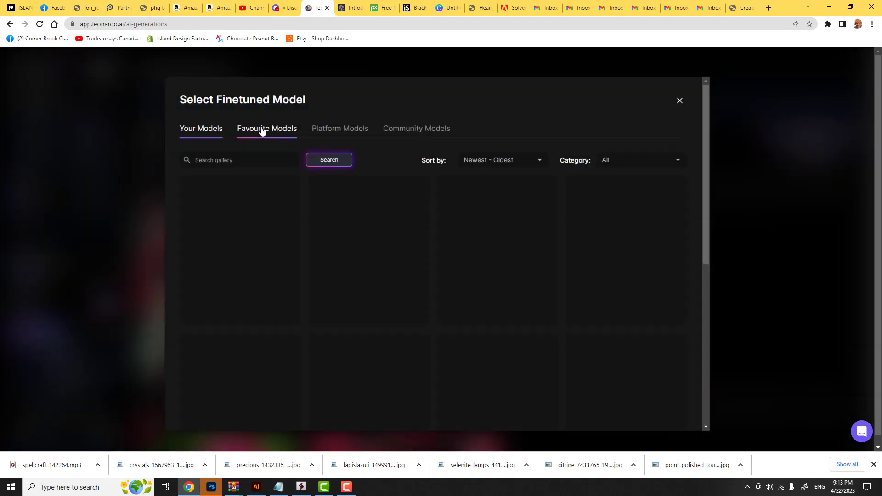
{"action": "left_click", "coordinate": [327, 129]}
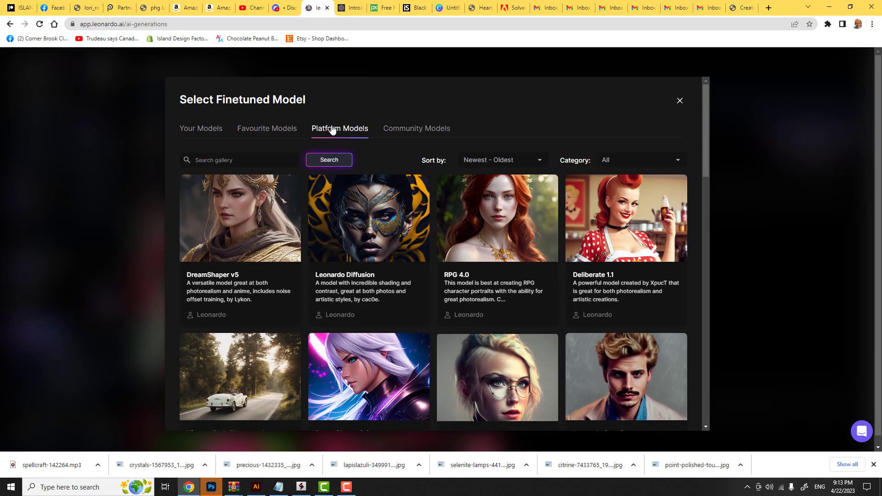
{"action": "left_click", "coordinate": [393, 130]}
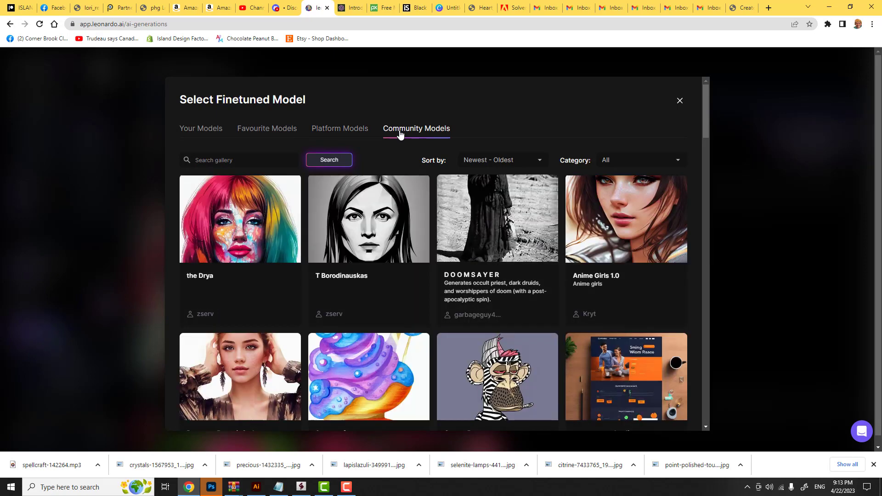
Open the Summer frozen sweets community model, review its sample images and choose it as the generation model.
{"action": "scroll", "coordinate": [406, 367], "scroll_direction": "down", "scroll_amount": 4}
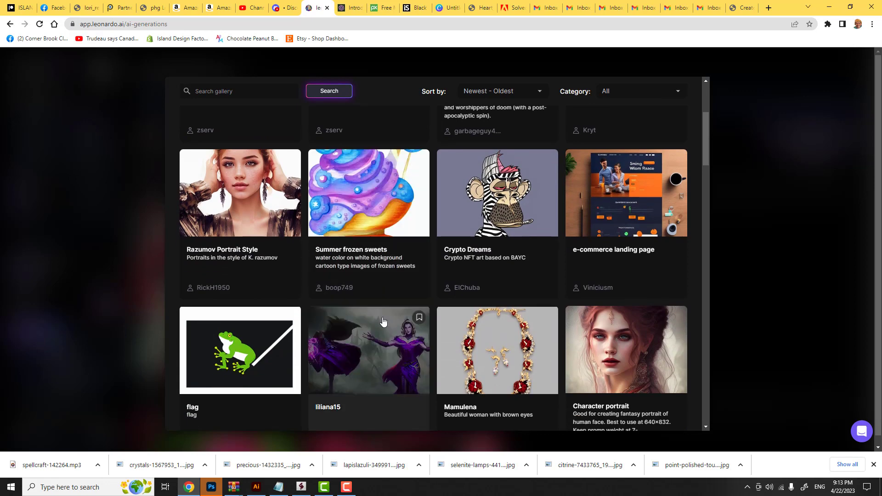
{"action": "scroll", "coordinate": [365, 370], "scroll_direction": "up", "scroll_amount": 2}
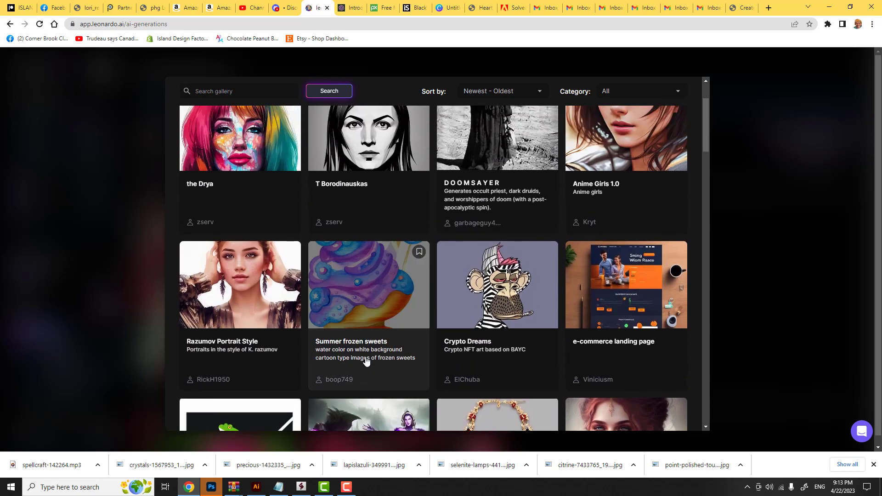
{"action": "left_click", "coordinate": [362, 290]}
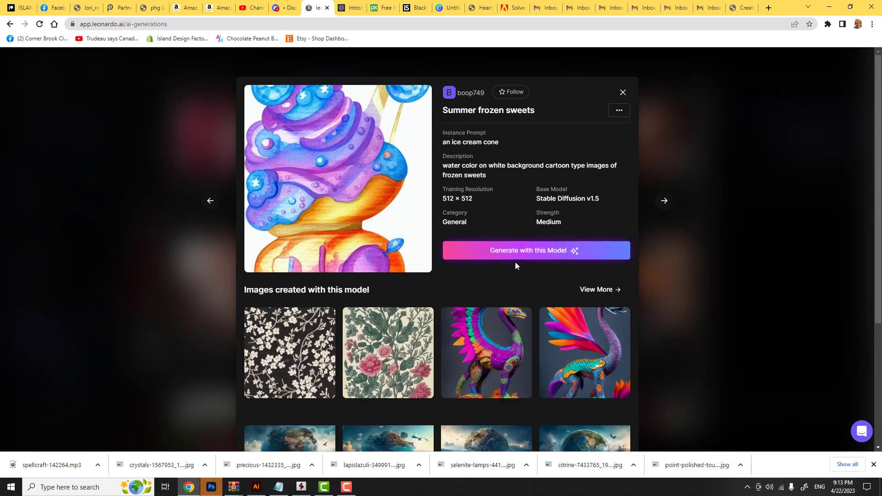
{"action": "scroll", "coordinate": [501, 288], "scroll_direction": "down", "scroll_amount": 2}
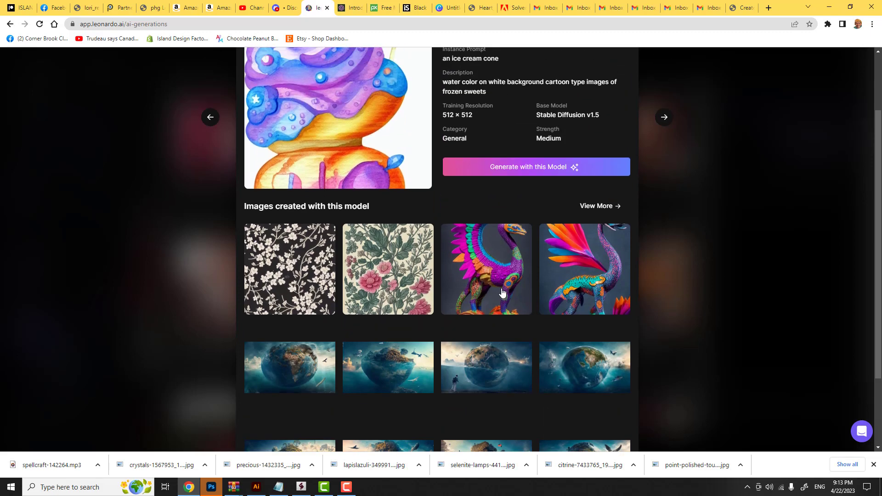
{"action": "scroll", "coordinate": [503, 293], "scroll_direction": "up", "scroll_amount": 2}
{"action": "left_click", "coordinate": [514, 254]}
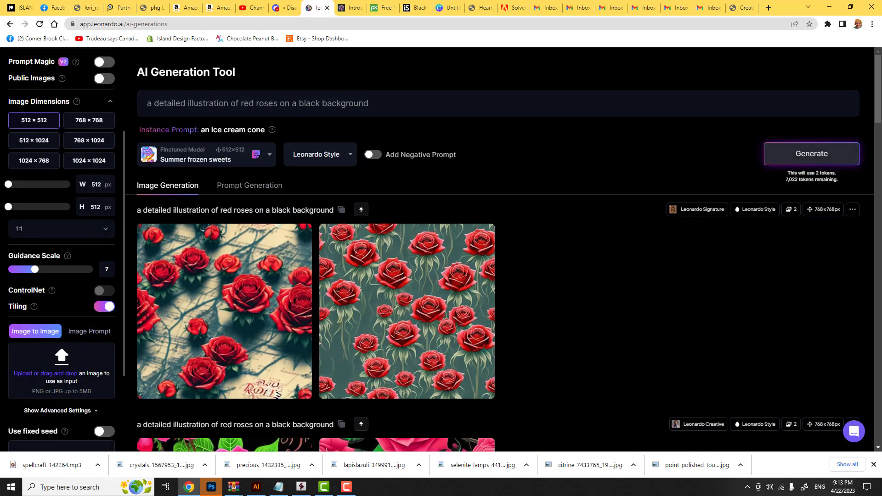
Generate the same red roses prompt with the Summer frozen sweets model.
{"action": "left_click", "coordinate": [793, 153]}
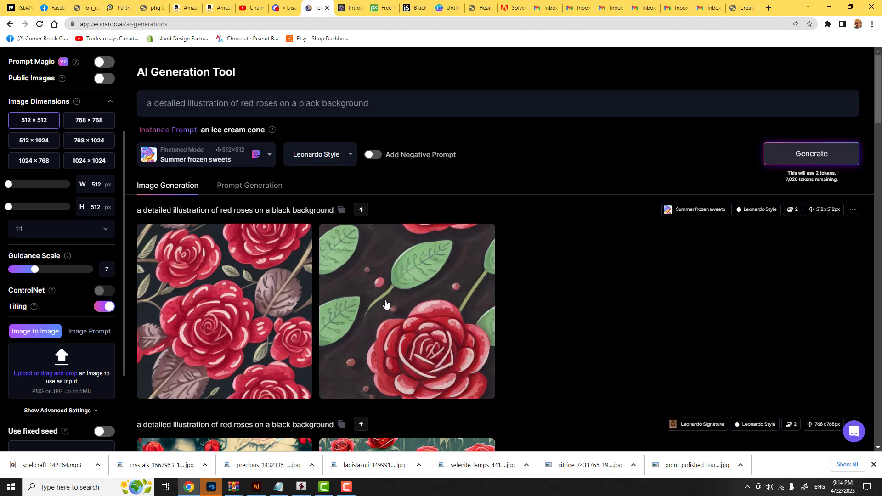
Compare the Summer frozen sweets rose patterns with the earlier Leonardo Signature, Leonardo Creative and Stable Diffusion v1.5 results.
{"action": "scroll", "coordinate": [394, 299], "scroll_direction": "down", "scroll_amount": 3}
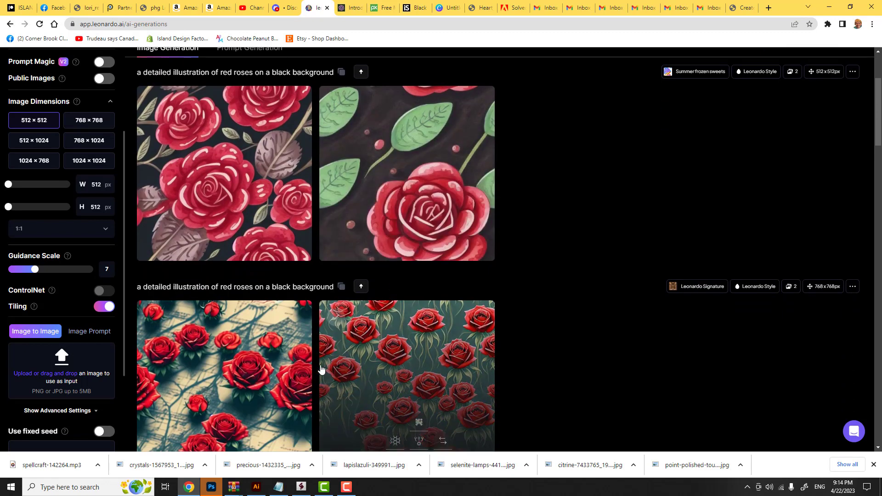
{"action": "scroll", "coordinate": [326, 368], "scroll_direction": "down", "scroll_amount": 2}
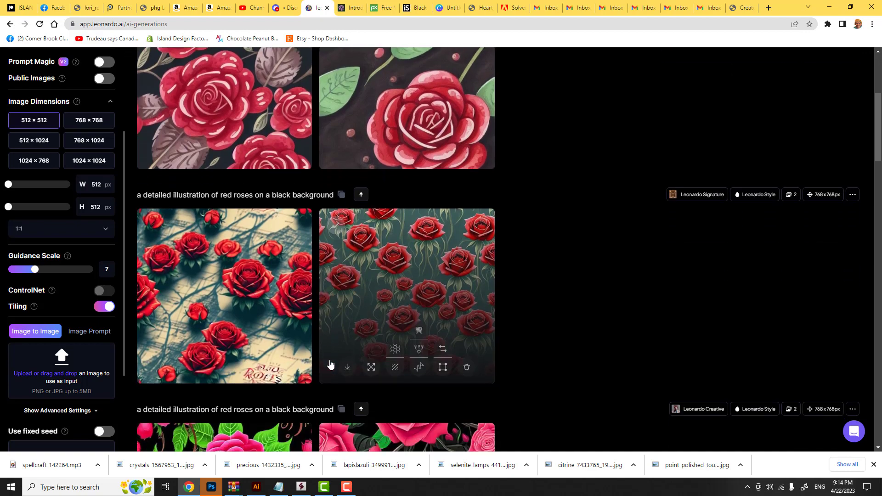
{"action": "scroll", "coordinate": [330, 364], "scroll_direction": "down", "scroll_amount": 8}
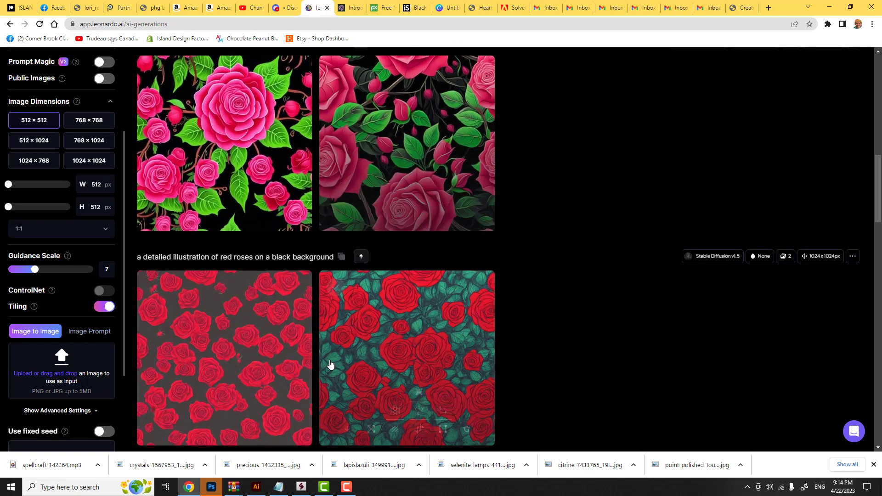
{"action": "scroll", "coordinate": [330, 364], "scroll_direction": "up", "scroll_amount": 8}
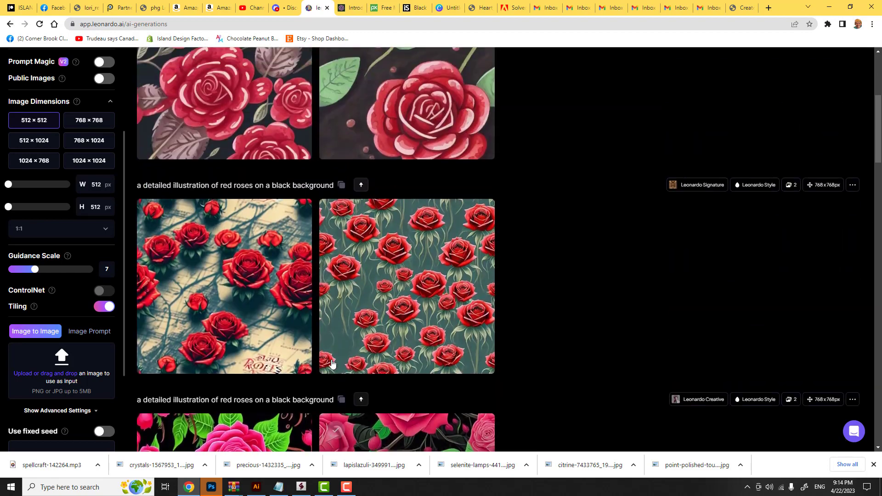
{"action": "scroll", "coordinate": [331, 364], "scroll_direction": "up", "scroll_amount": 5}
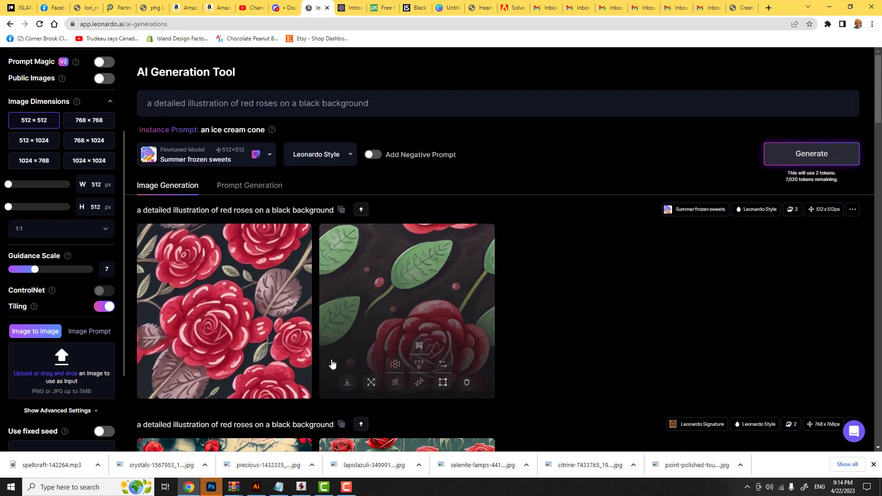
{"action": "scroll", "coordinate": [386, 298], "scroll_direction": "down", "scroll_amount": 8}
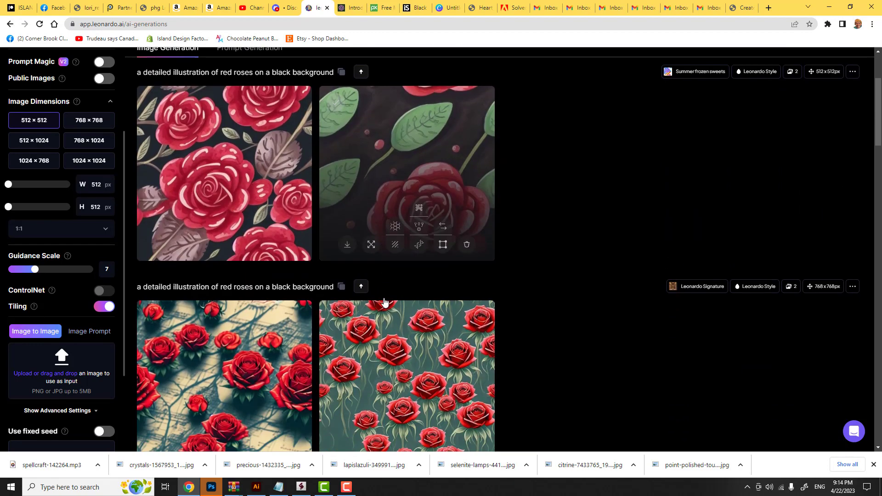
{"action": "scroll", "coordinate": [398, 251], "scroll_direction": "down", "scroll_amount": 2}
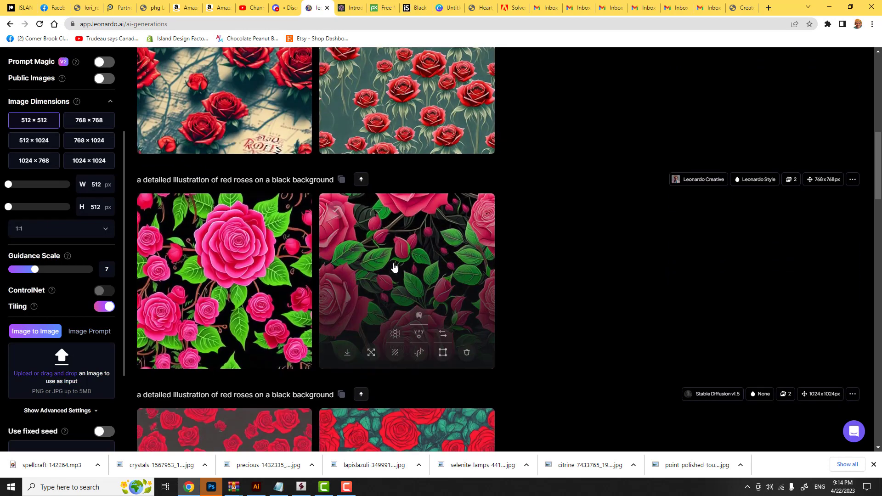
{"action": "scroll", "coordinate": [394, 267], "scroll_direction": "down", "scroll_amount": 1}
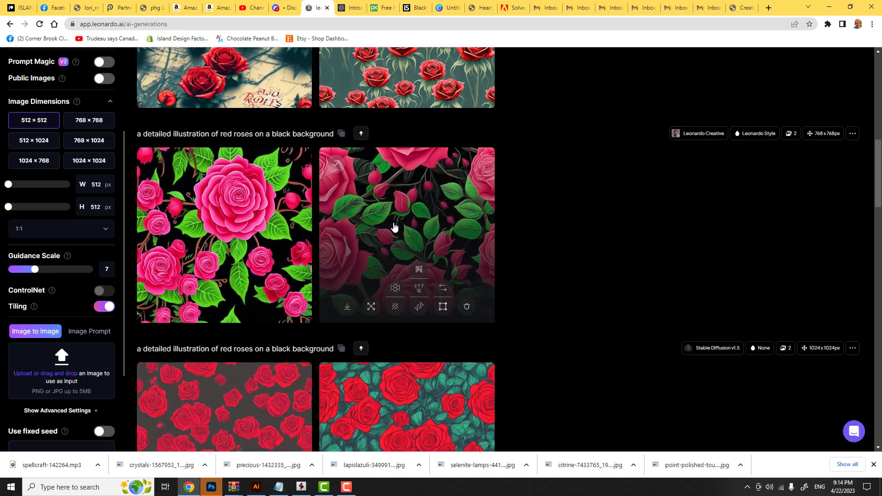
{"action": "scroll", "coordinate": [394, 227], "scroll_direction": "down", "scroll_amount": 3}
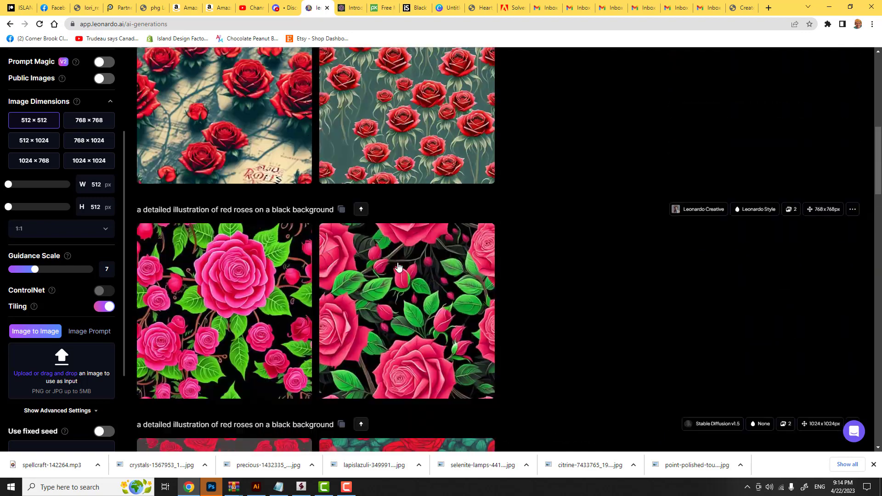
{"action": "scroll", "coordinate": [397, 266], "scroll_direction": "up", "scroll_amount": 5}
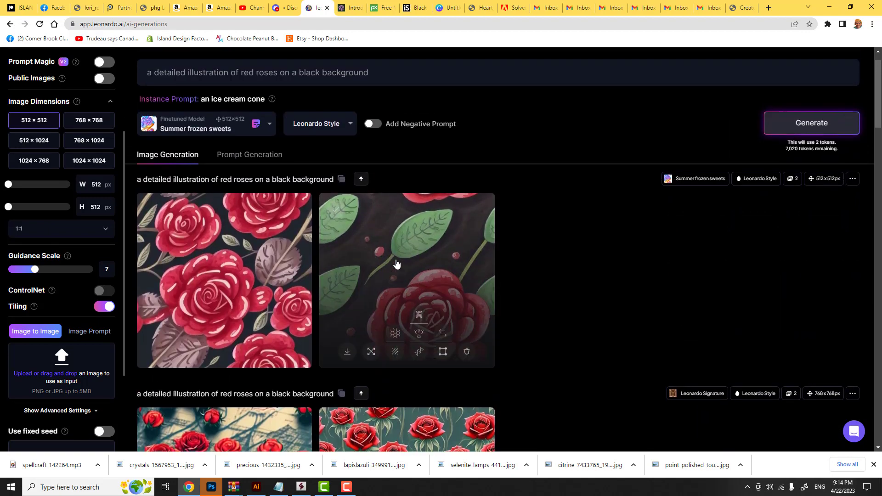
{"action": "scroll", "coordinate": [396, 263], "scroll_direction": "up", "scroll_amount": 1}
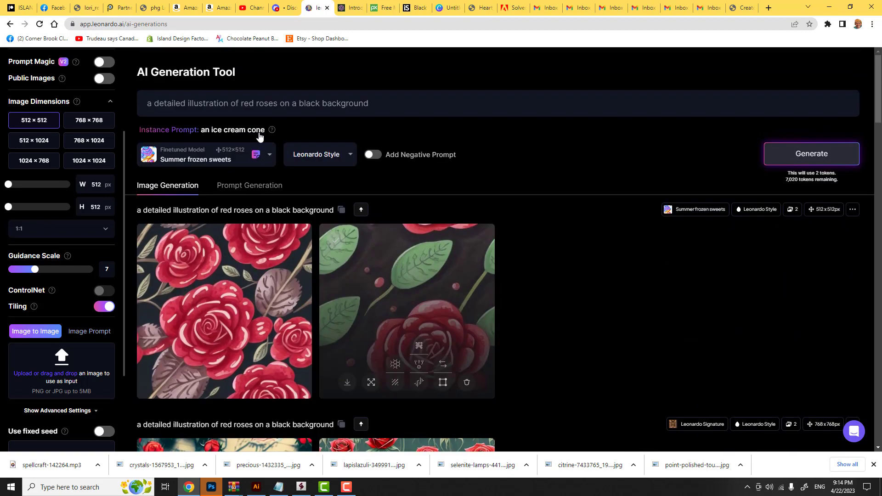
Switch to Midjourney in Discord and examine the tiled red roses grid enlarged, closing the preview when done.
{"action": "left_click", "coordinate": [290, 11]}
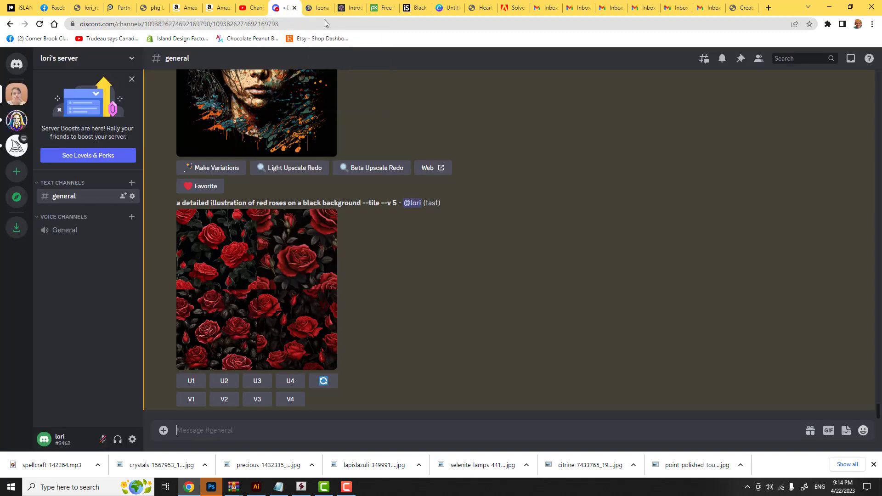
{"action": "left_click", "coordinate": [229, 277]}
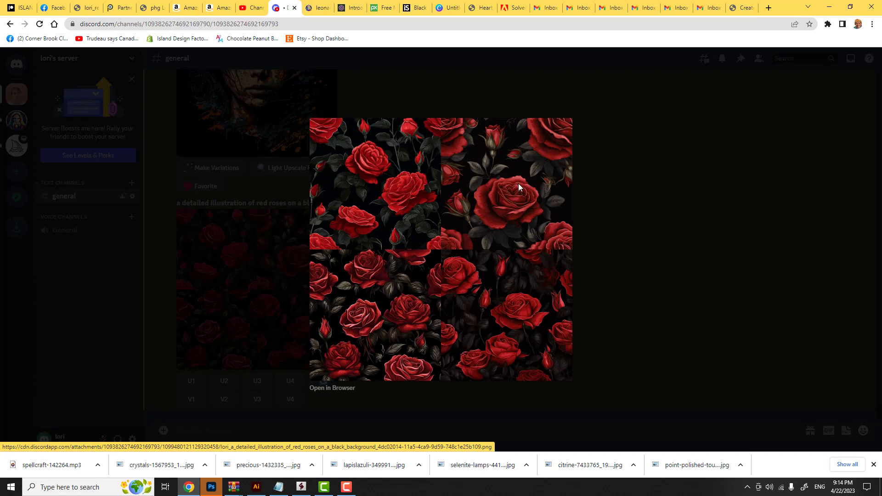
{"action": "key", "text": "Escape"}
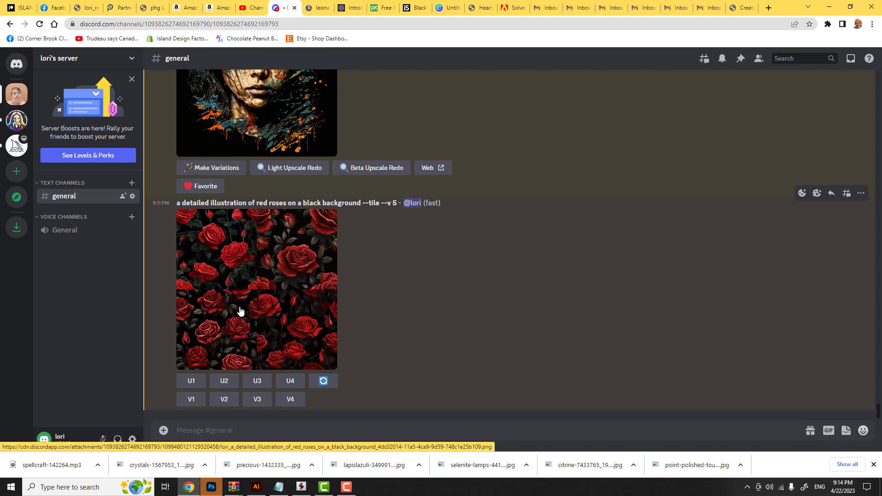
{"action": "left_click", "coordinate": [222, 254]}
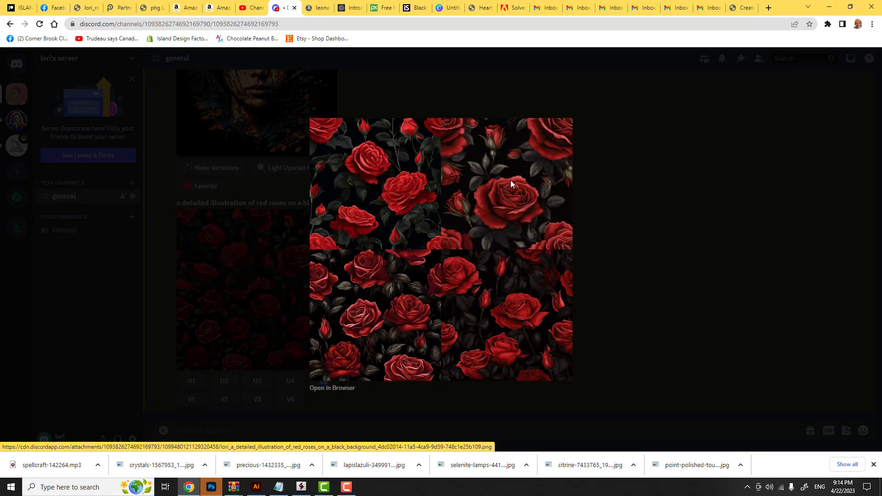
{"action": "left_click", "coordinate": [591, 120]}
Upscale the first image of the Midjourney rose grid and copy its full-size version from the browser.
{"action": "left_click", "coordinate": [191, 382]}
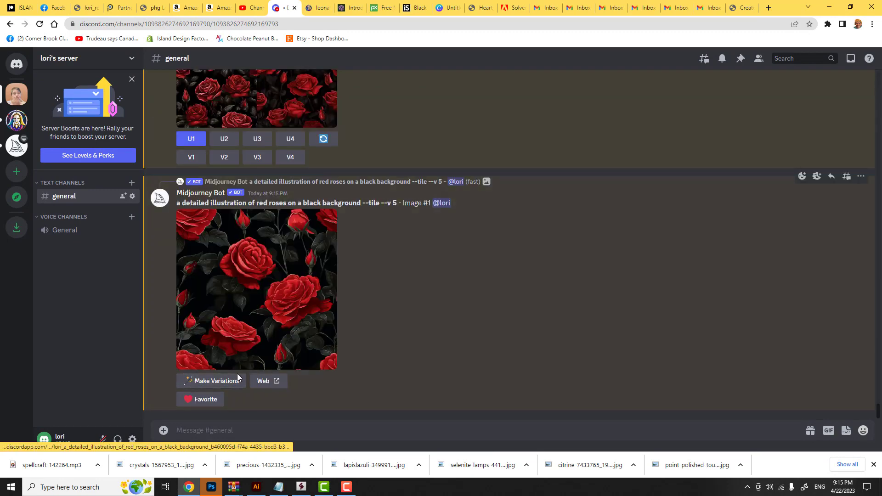
{"action": "left_click", "coordinate": [248, 298]}
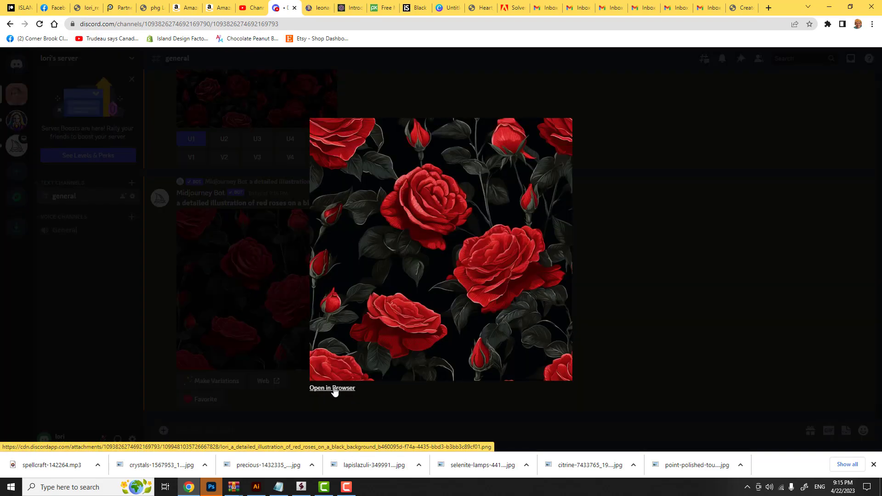
{"action": "left_click", "coordinate": [334, 387]}
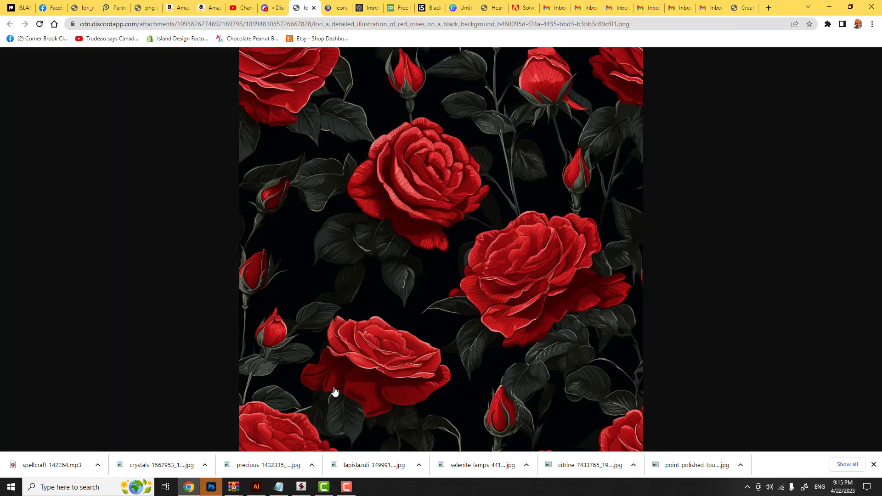
{"action": "right_click", "coordinate": [412, 296]}
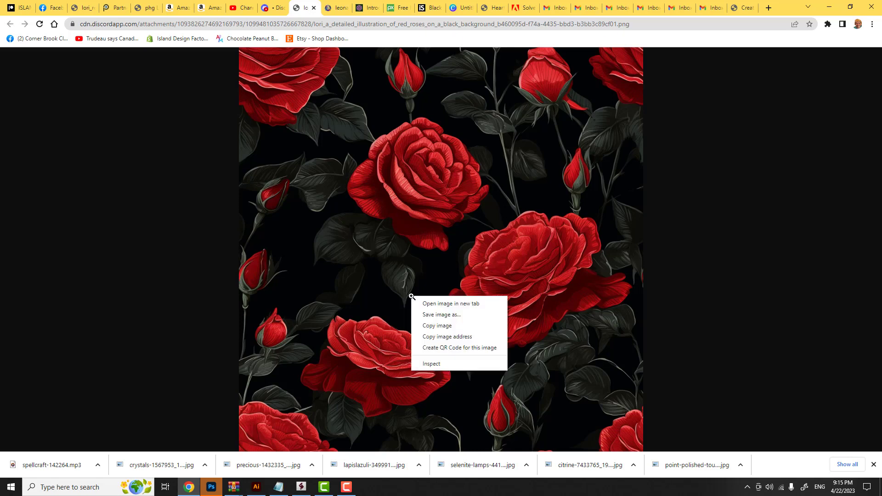
{"action": "left_click", "coordinate": [436, 327]}
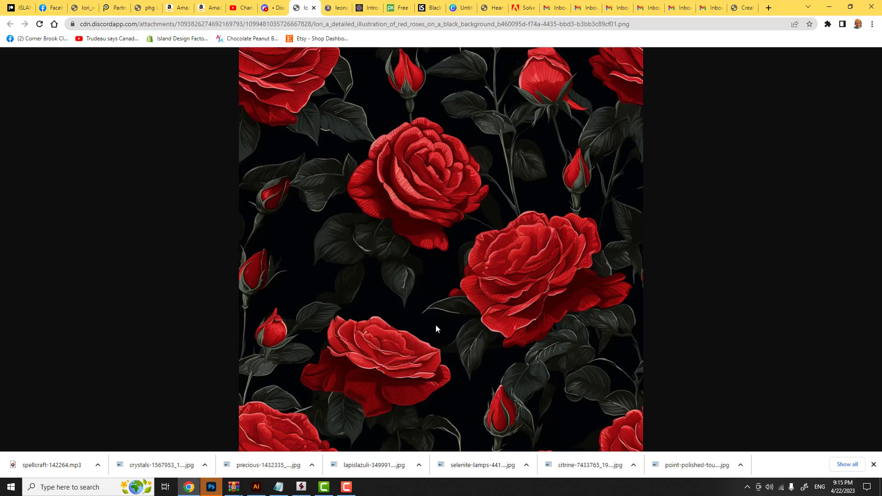
Switch to Photoshop, dismiss the script alert and create a new A3 International Paper document.
{"action": "left_click", "coordinate": [212, 488]}
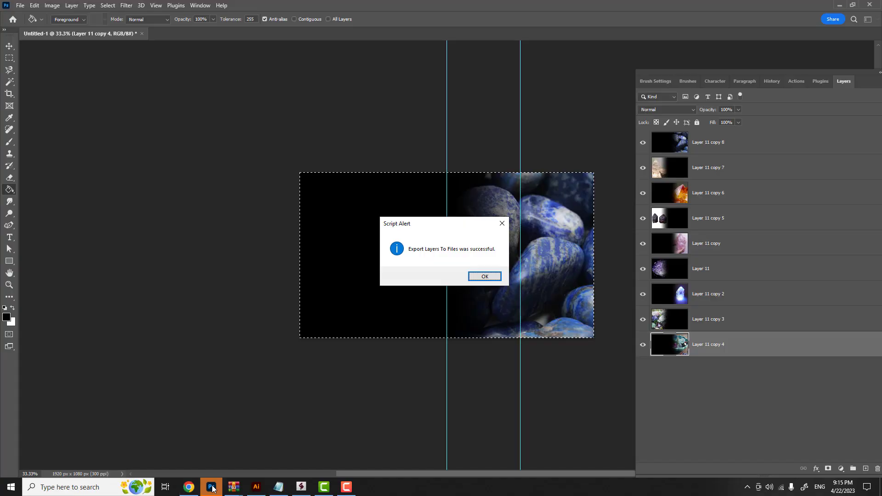
{"action": "left_click", "coordinate": [483, 276]}
{"action": "left_click", "coordinate": [21, 5]}
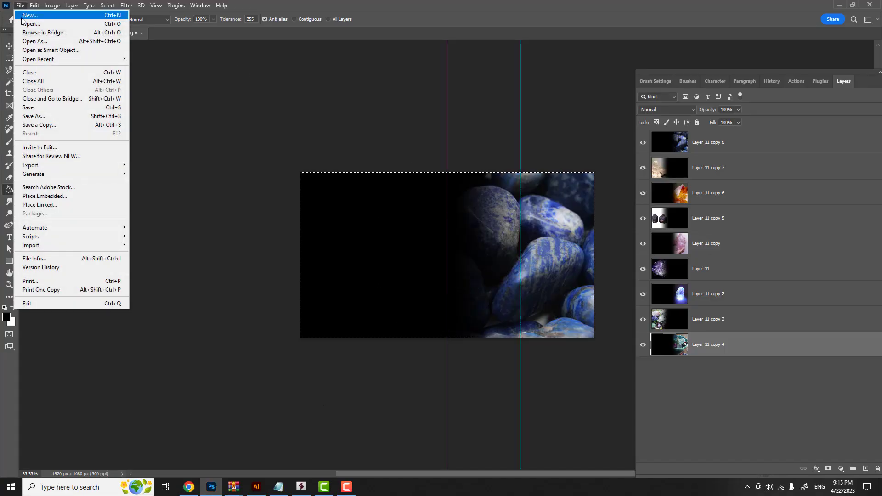
{"action": "left_click", "coordinate": [29, 19]}
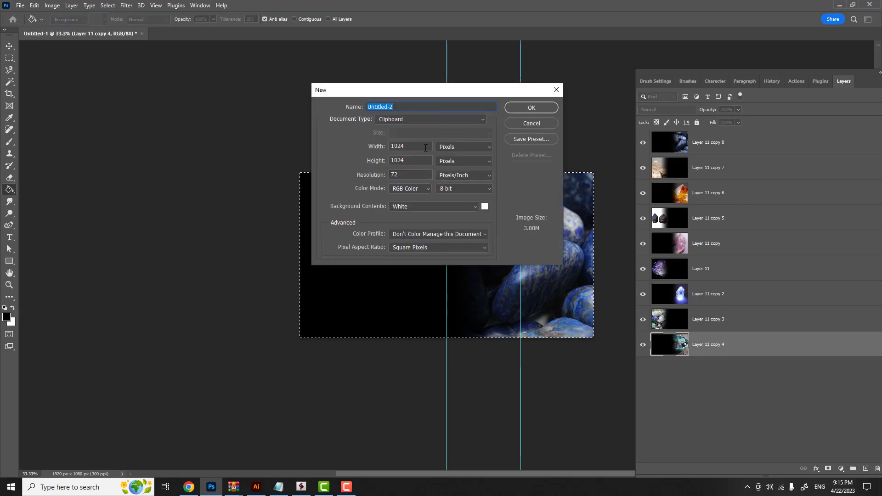
{"action": "left_click", "coordinate": [423, 119]}
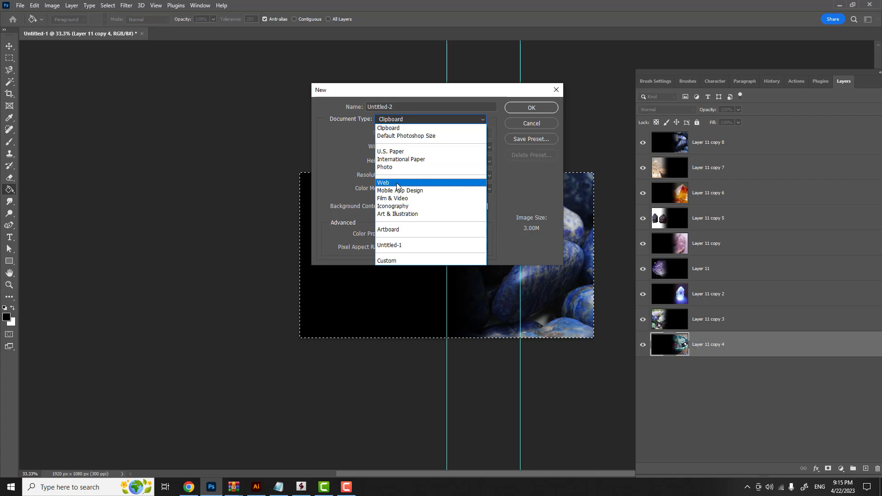
{"action": "left_click", "coordinate": [397, 160]}
{"action": "left_click", "coordinate": [404, 133]}
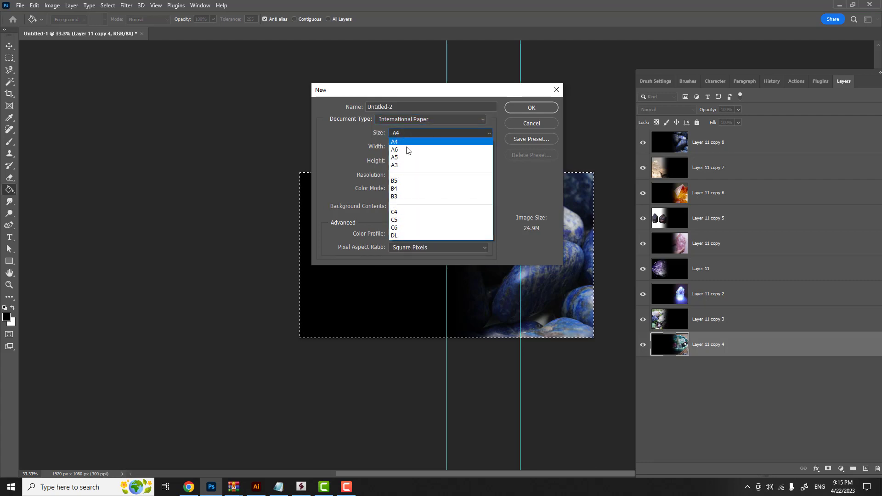
{"action": "left_click", "coordinate": [406, 165]}
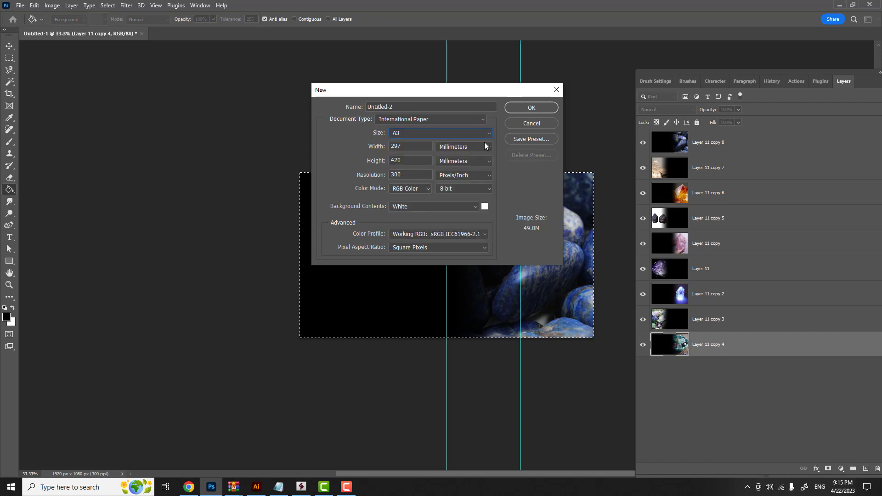
{"action": "left_click", "coordinate": [530, 108]}
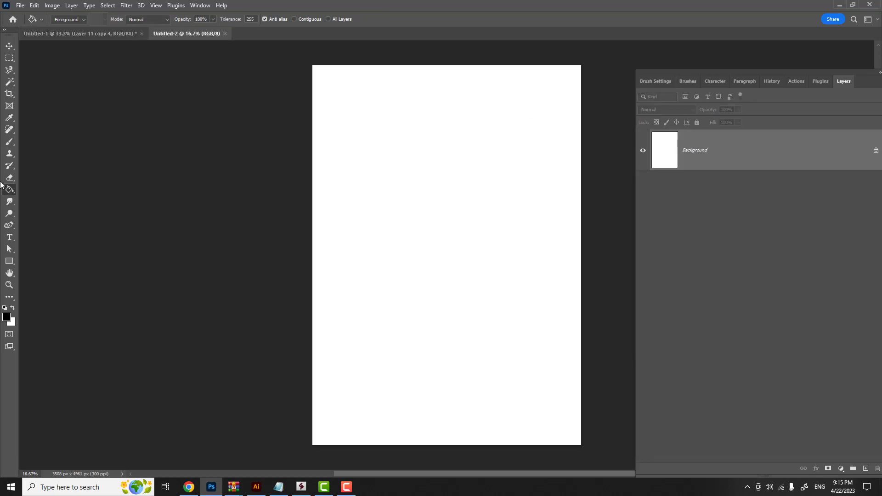
Fill the blank A3 canvas with black and unlock its background layer.
{"action": "left_click", "coordinate": [445, 177]}
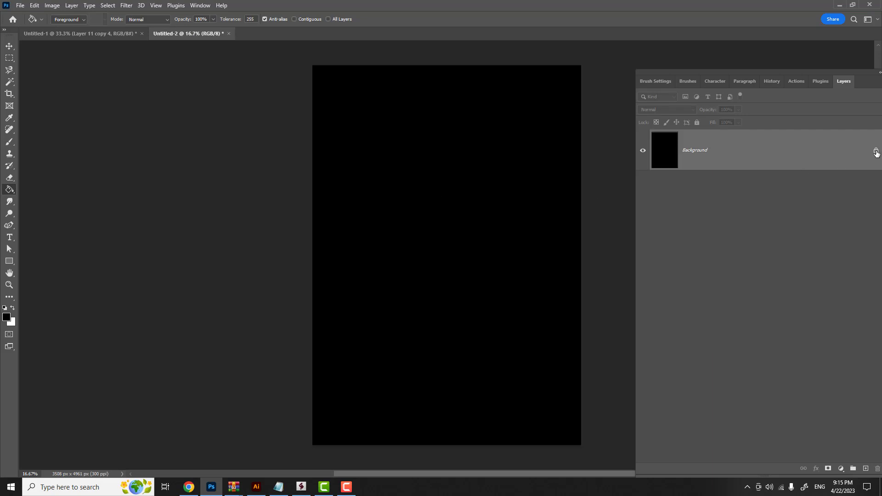
{"action": "left_click", "coordinate": [876, 152]}
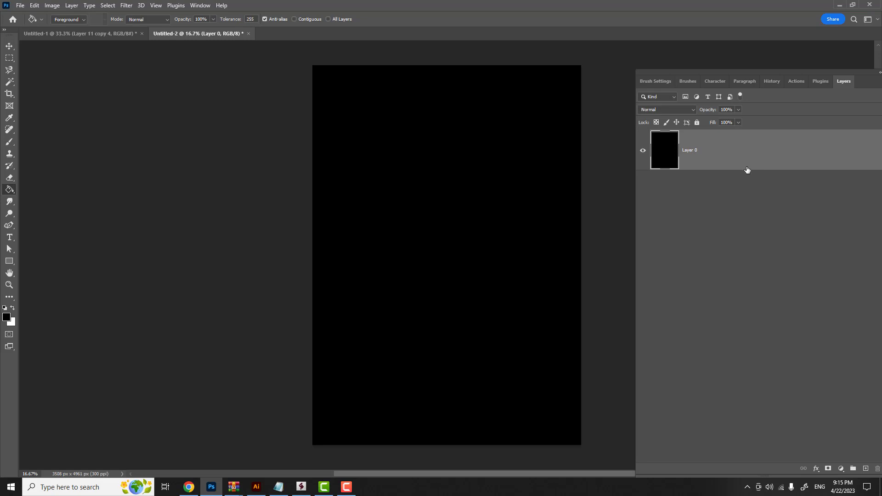
Create a 1024 × 1024 pixel document from the clipboard preset and paste the copied rose image into it.
{"action": "left_click", "coordinate": [20, 7]}
{"action": "left_click", "coordinate": [27, 16]}
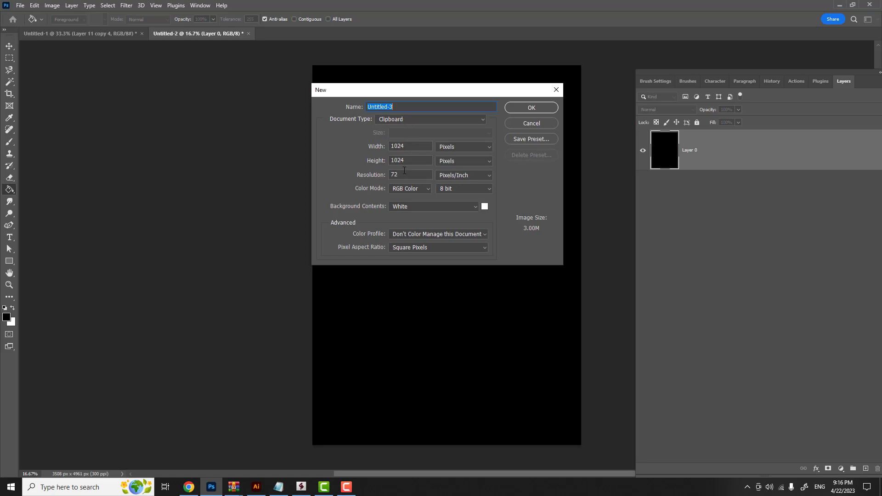
{"action": "left_click", "coordinate": [531, 108]}
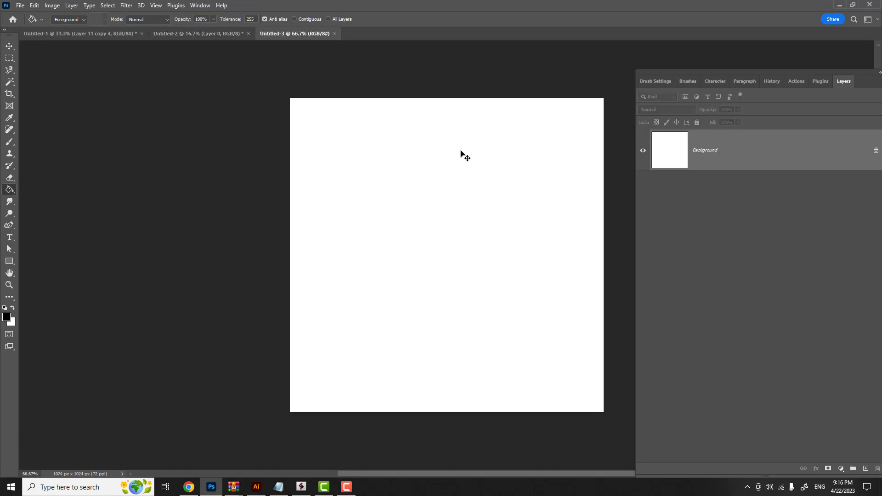
{"action": "key", "text": "ctrl+v"}
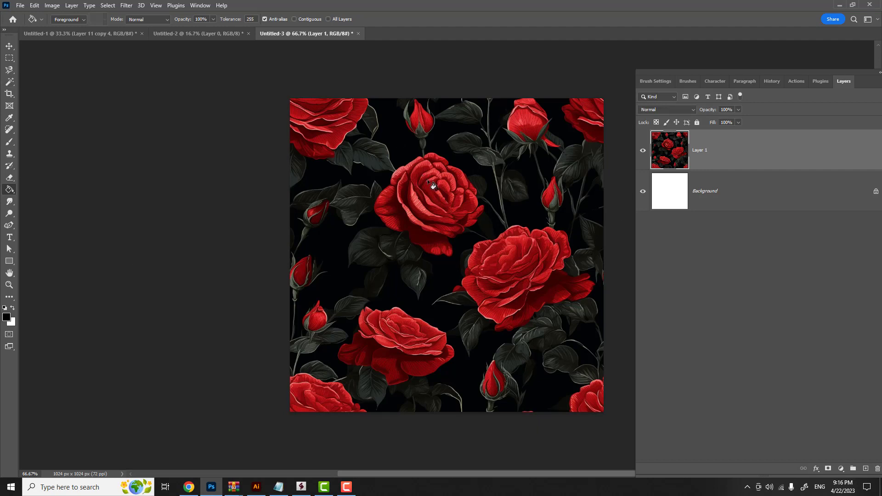
Define the pasted rose image as a pattern named "Roses on Black" and return to the black A3 document.
{"action": "left_click", "coordinate": [35, 6]}
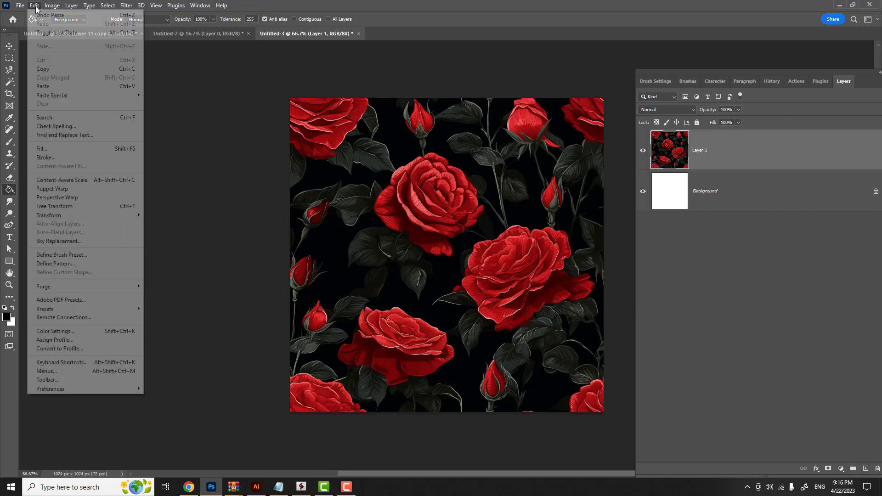
{"action": "left_click", "coordinate": [60, 266]}
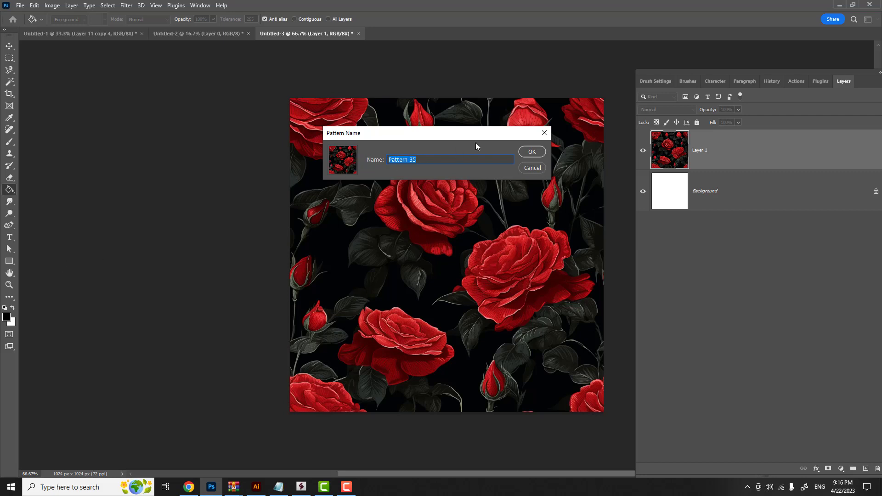
{"action": "type", "text": "Roses on Black"}
{"action": "left_click", "coordinate": [533, 152]}
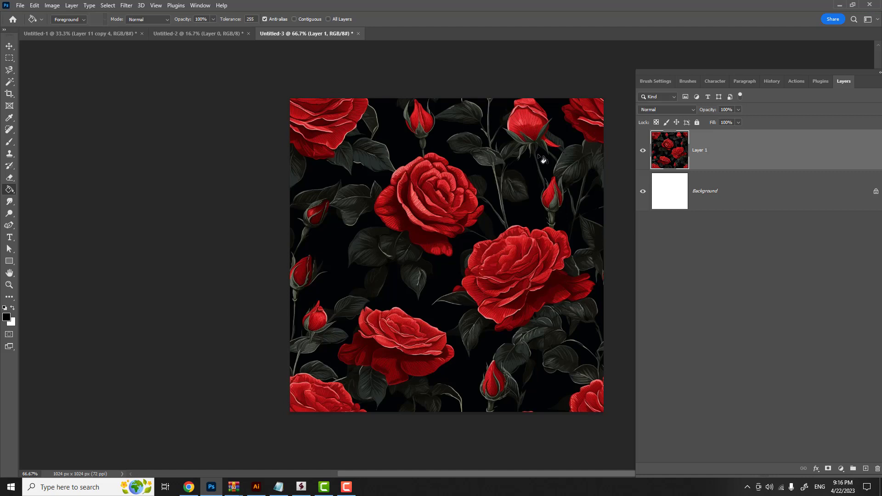
{"action": "left_click", "coordinate": [203, 34]}
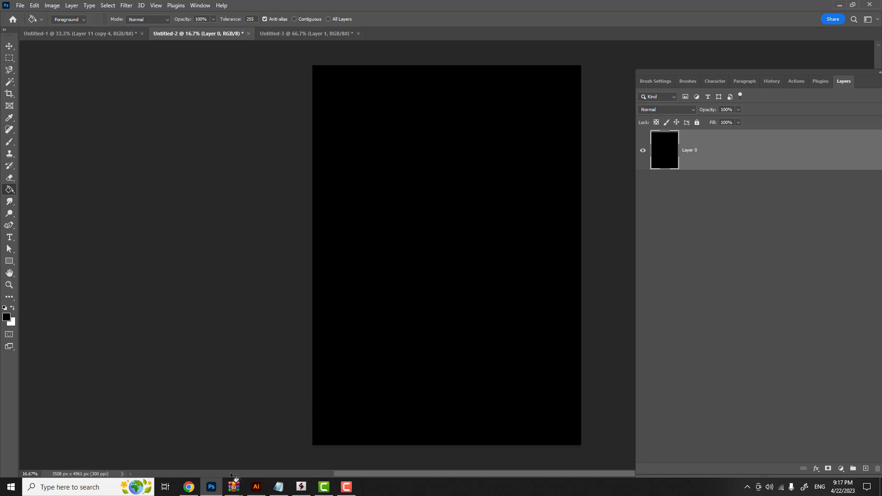
Switch to Chrome and review the upscaled rose image and the rose grid in the Midjourney Discord channel.
{"action": "left_click", "coordinate": [194, 488]}
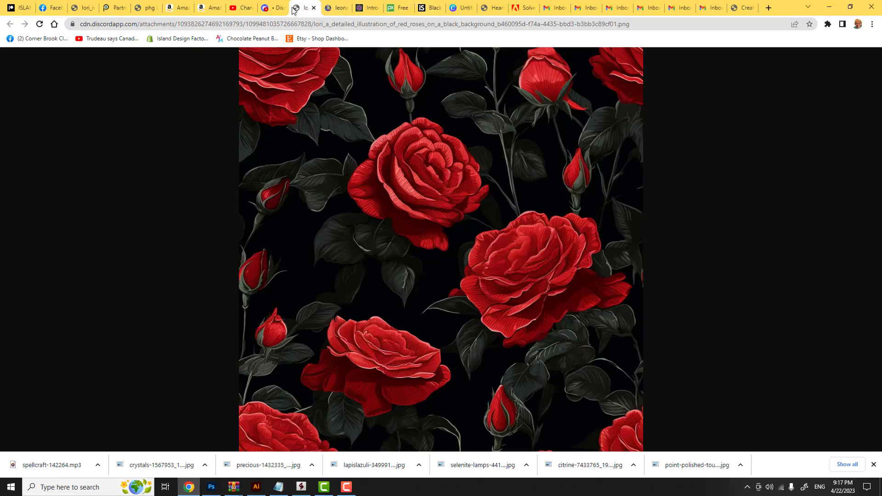
{"action": "left_click", "coordinate": [271, 8]}
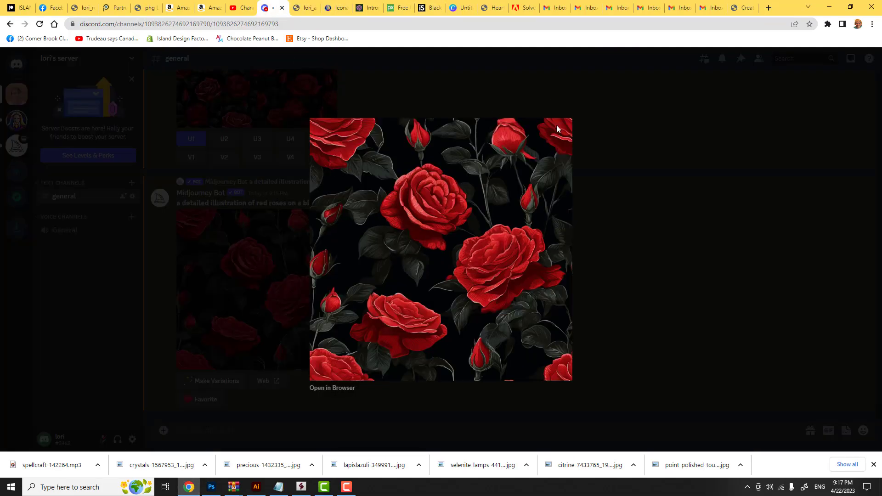
{"action": "key", "text": "Escape"}
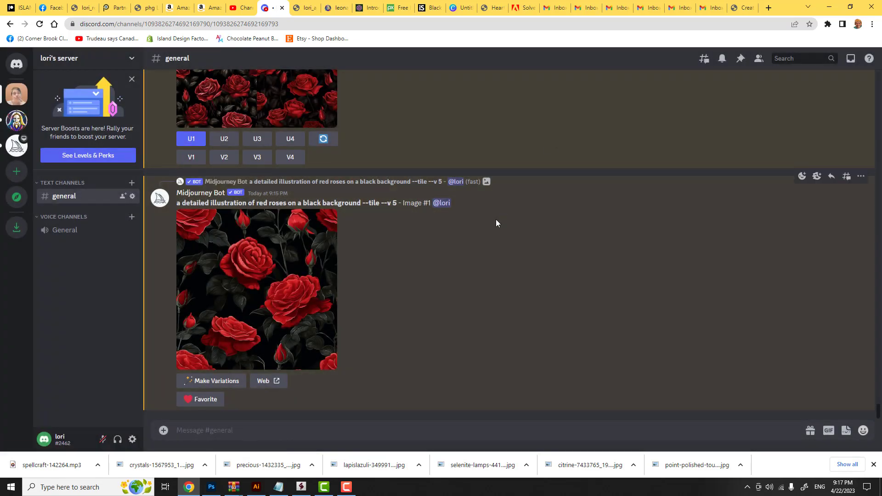
{"action": "scroll", "coordinate": [495, 219], "scroll_direction": "up", "scroll_amount": 5}
{"action": "scroll", "coordinate": [495, 220], "scroll_direction": "down", "scroll_amount": 5}
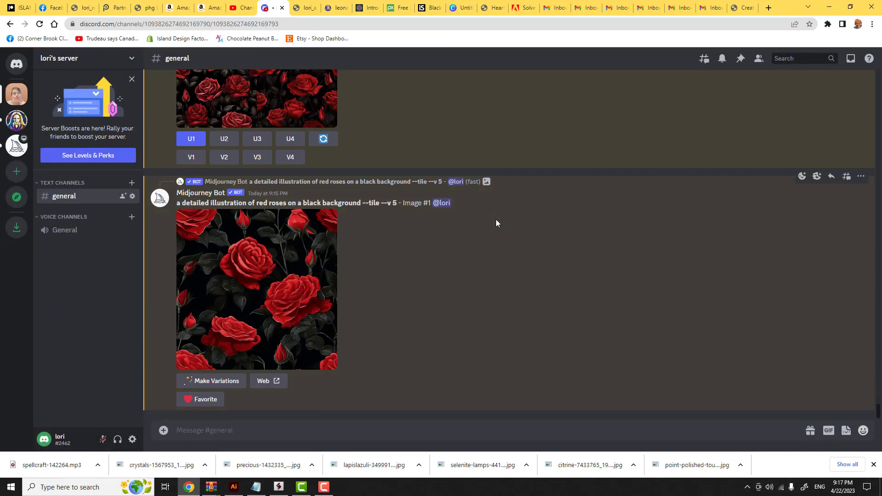
{"action": "scroll", "coordinate": [496, 219], "scroll_direction": "up", "scroll_amount": 2}
{"action": "scroll", "coordinate": [495, 219], "scroll_direction": "up", "scroll_amount": 1}
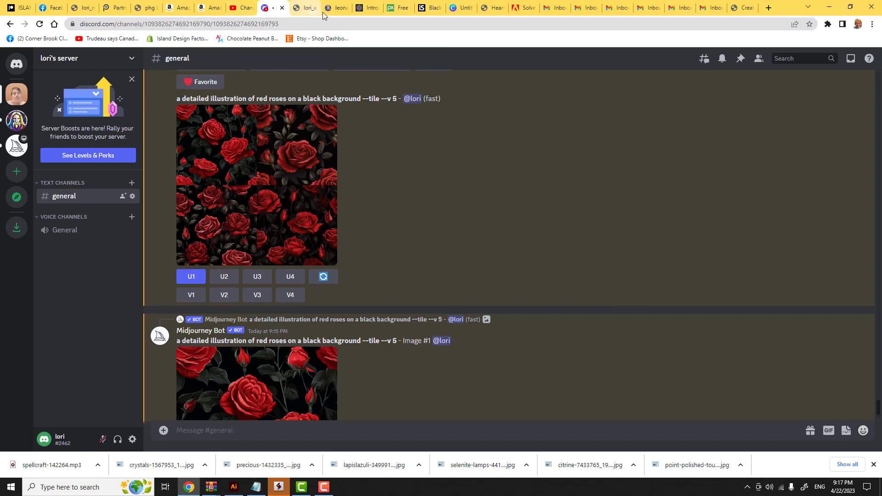
Review the Leonardo.Ai red rose generations and inspect the pink rose tile with green leaves at full size.
{"action": "left_click", "coordinate": [337, 13]}
{"action": "scroll", "coordinate": [286, 246], "scroll_direction": "down", "scroll_amount": 5}
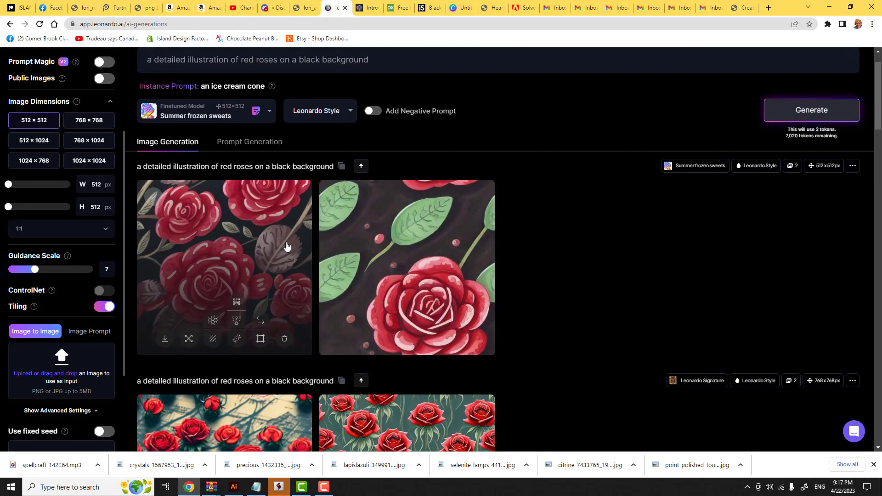
{"action": "scroll", "coordinate": [287, 245], "scroll_direction": "down", "scroll_amount": 15}
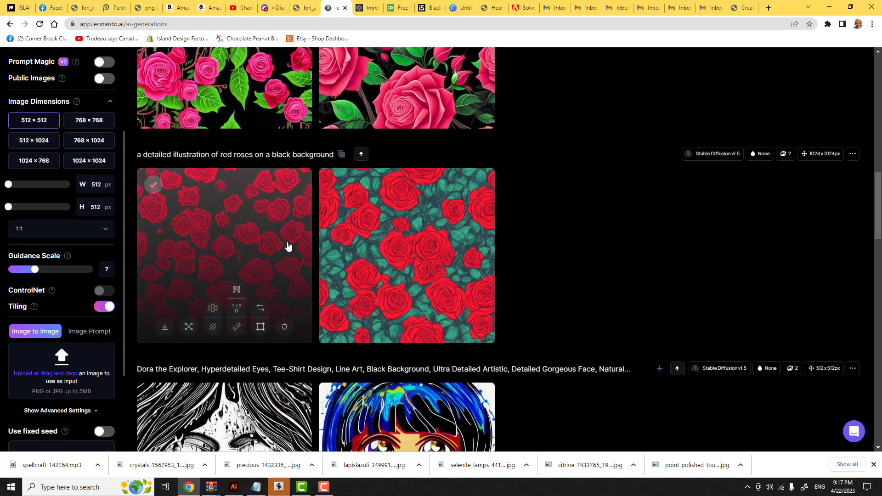
{"action": "scroll", "coordinate": [289, 246], "scroll_direction": "up", "scroll_amount": 10}
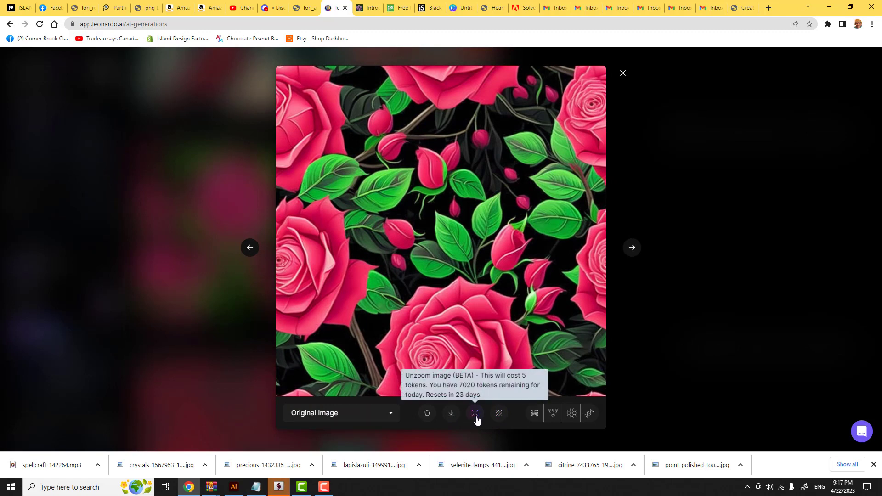
{"action": "left_click", "coordinate": [535, 415]}
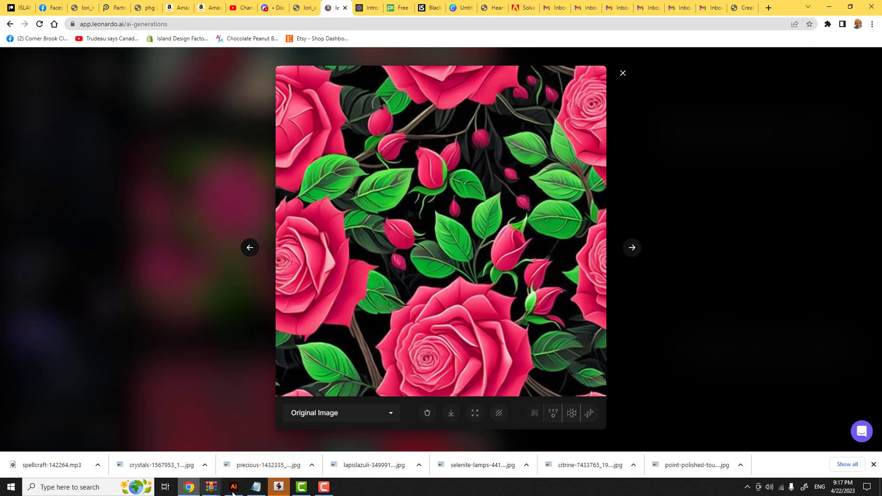
Find Photoshop among the Windows apps and launch it again.
{"action": "left_click", "coordinate": [90, 489]}
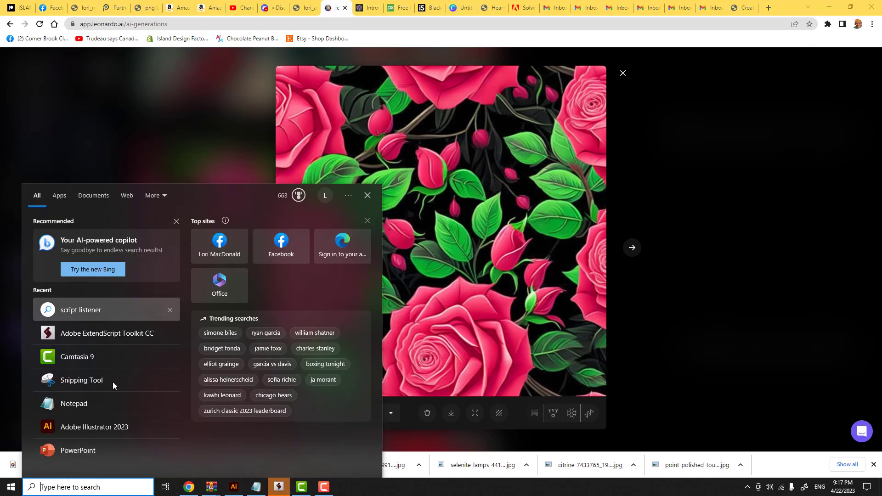
{"action": "left_click", "coordinate": [64, 197]}
{"action": "left_click", "coordinate": [266, 250]}
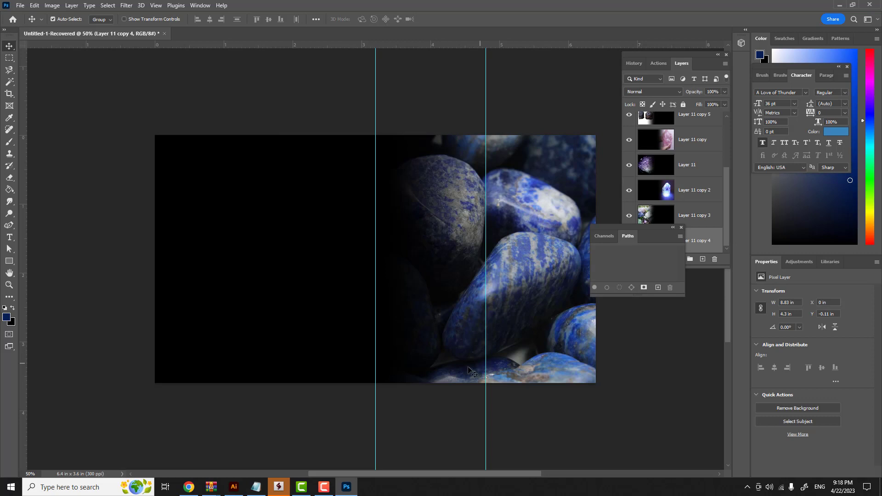
Create a new 11 × 13 in document at 300 ppi from the recent custom presets.
{"action": "left_click", "coordinate": [20, 5]}
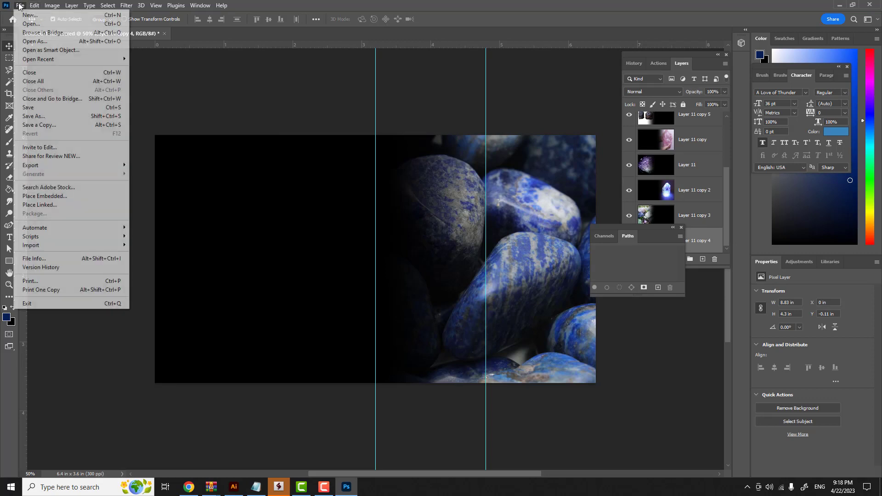
{"action": "left_click", "coordinate": [35, 16]}
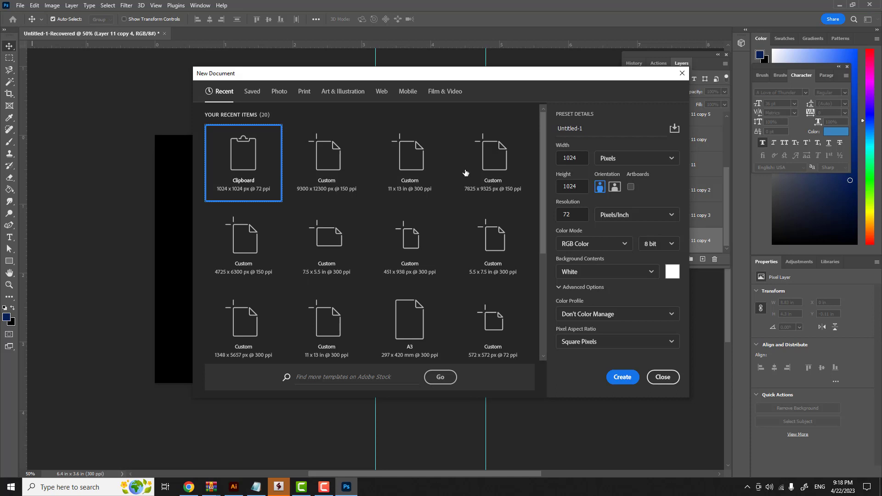
{"action": "left_click", "coordinate": [417, 169]}
{"action": "double_click", "coordinate": [417, 168]}
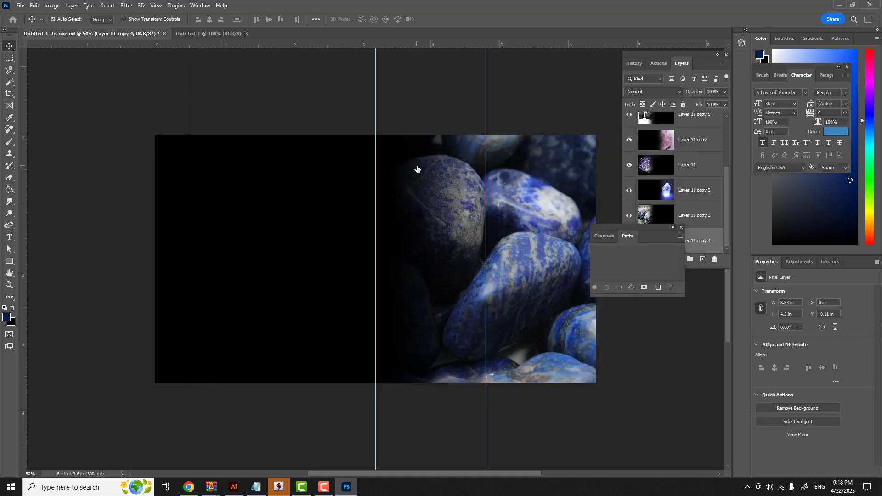
Fill the blank 11 × 13 in canvas with the dark blue foreground color and unlock its background layer.
{"action": "left_click", "coordinate": [9, 189]}
{"action": "left_click", "coordinate": [386, 252]}
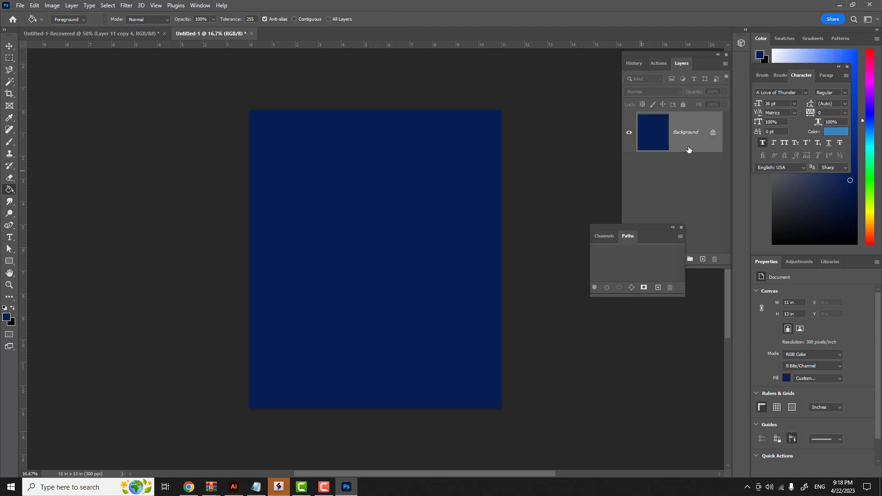
{"action": "left_click", "coordinate": [712, 133]}
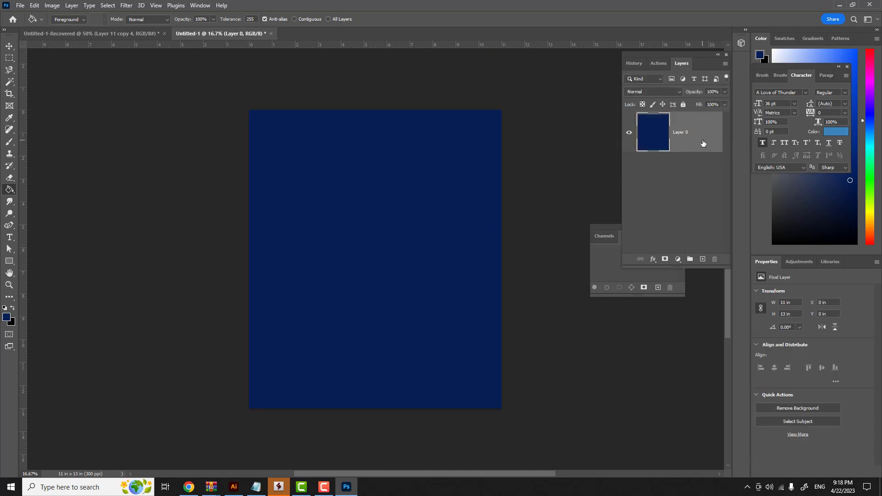
{"action": "double_click", "coordinate": [703, 143]}
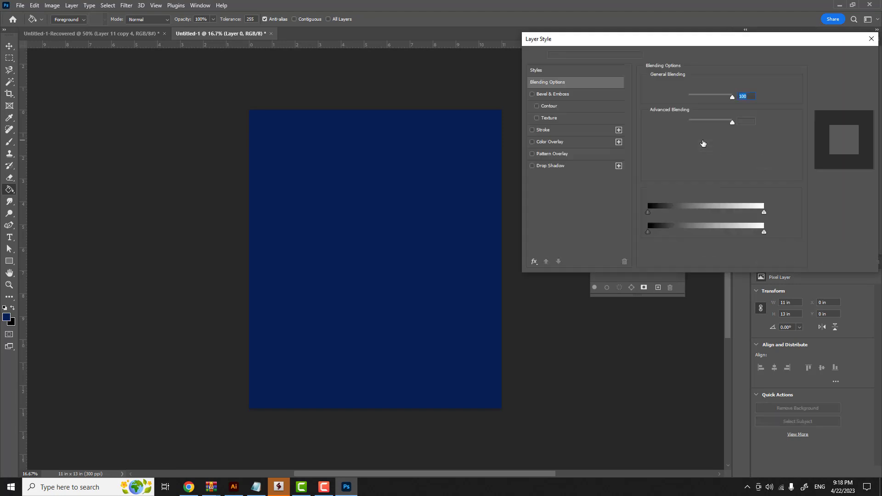
{"action": "left_click", "coordinate": [556, 155]}
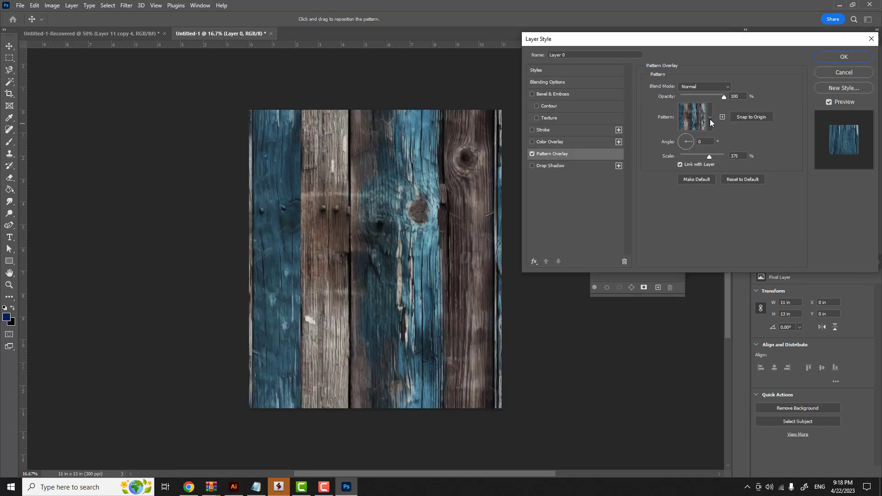
{"action": "left_click", "coordinate": [710, 119]}
{"action": "left_click", "coordinate": [710, 120]}
{"action": "left_click", "coordinate": [710, 120]}
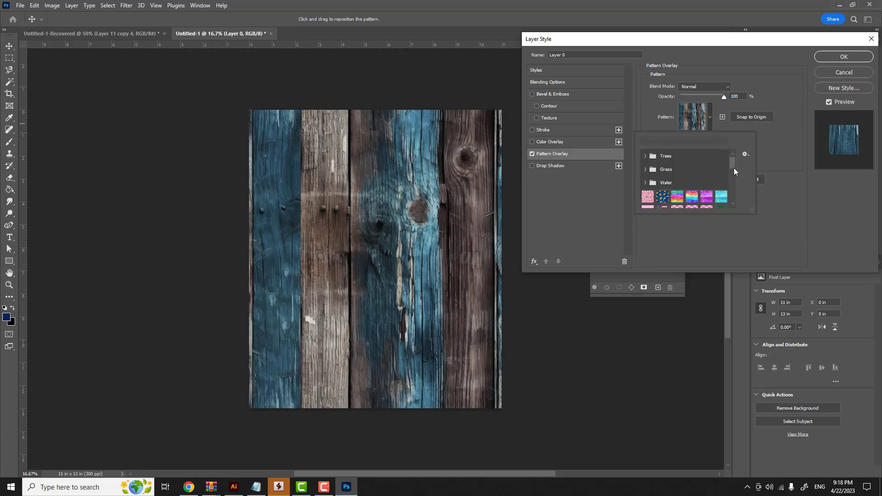
{"action": "left_click_drag", "start_coordinate": [733, 164], "coordinate": [732, 203]}
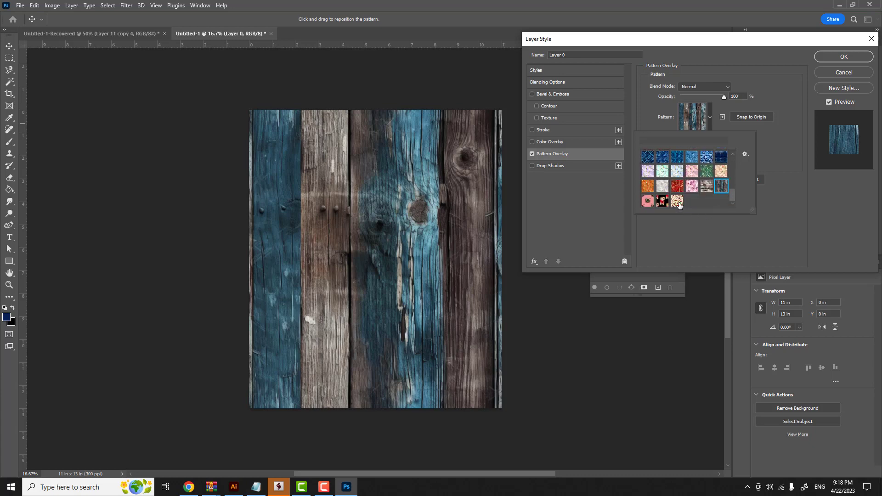
{"action": "left_click", "coordinate": [779, 150]}
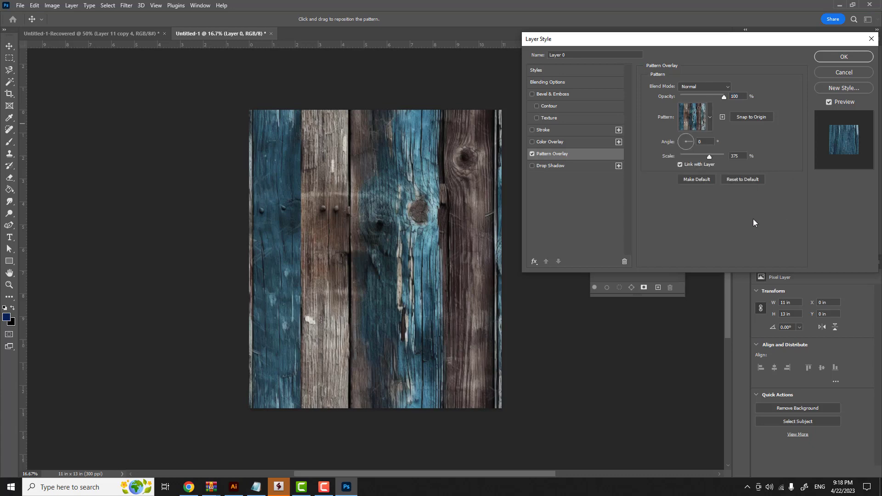
{"action": "left_click", "coordinate": [833, 71]}
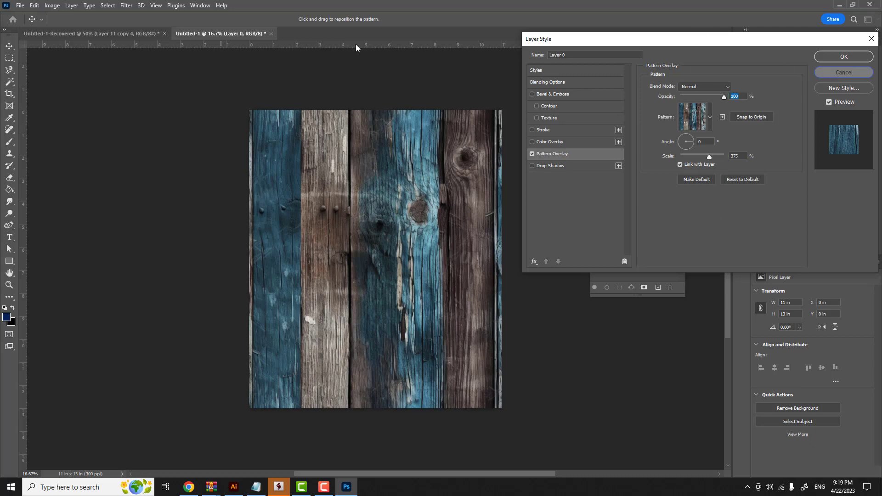
Create a 1024 × 1024 pixel document from the clipboard preset and paste the copied rose image into it.
{"action": "left_click", "coordinate": [20, 6]}
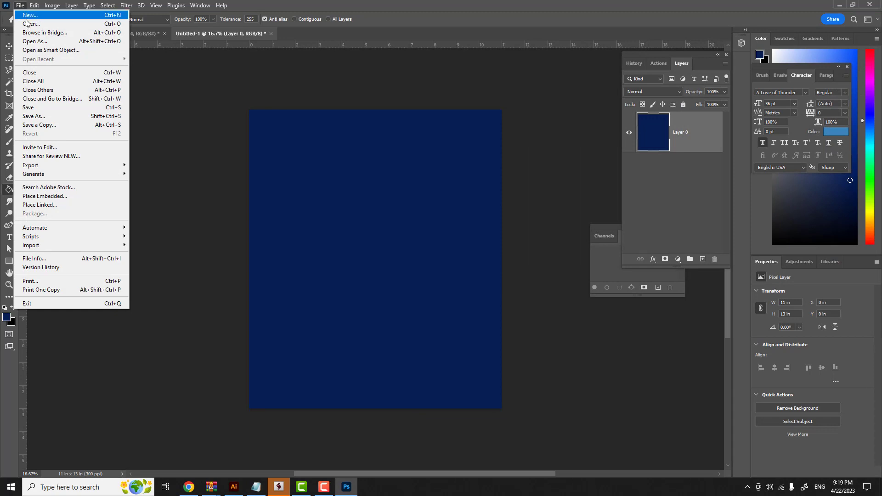
{"action": "left_click", "coordinate": [28, 15]}
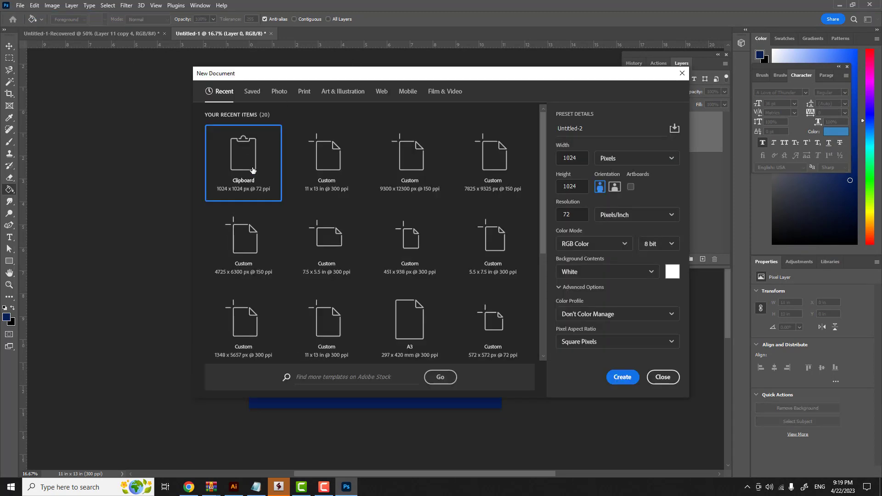
{"action": "left_click", "coordinate": [623, 379]}
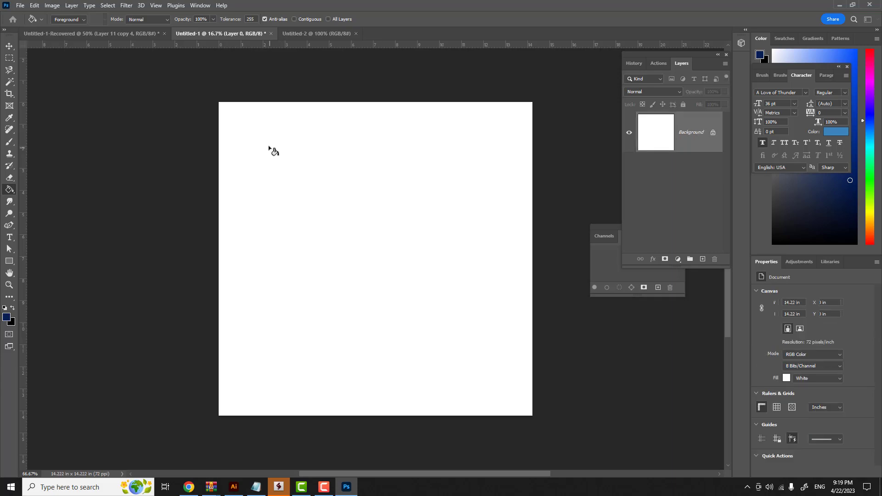
{"action": "key", "text": "ctrl+v"}
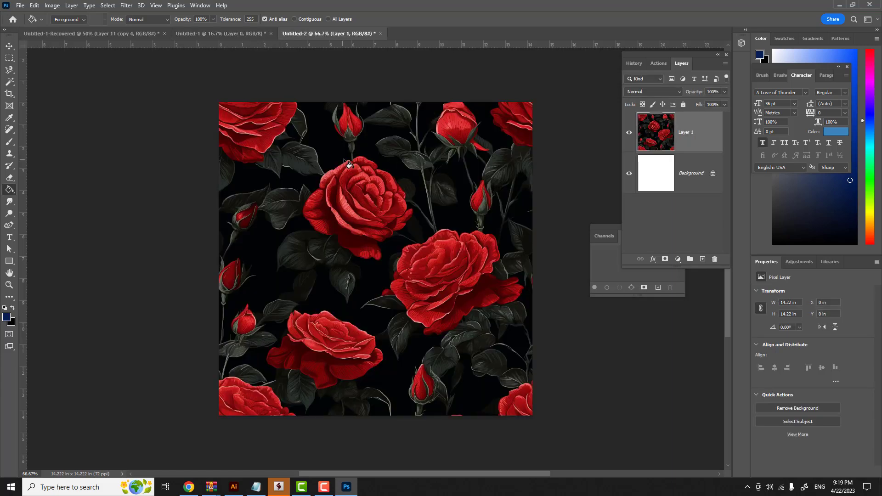
Define the pasted rose image as a pattern and go back to the dark blue 11 × 13 in document.
{"action": "left_click", "coordinate": [52, 8]}
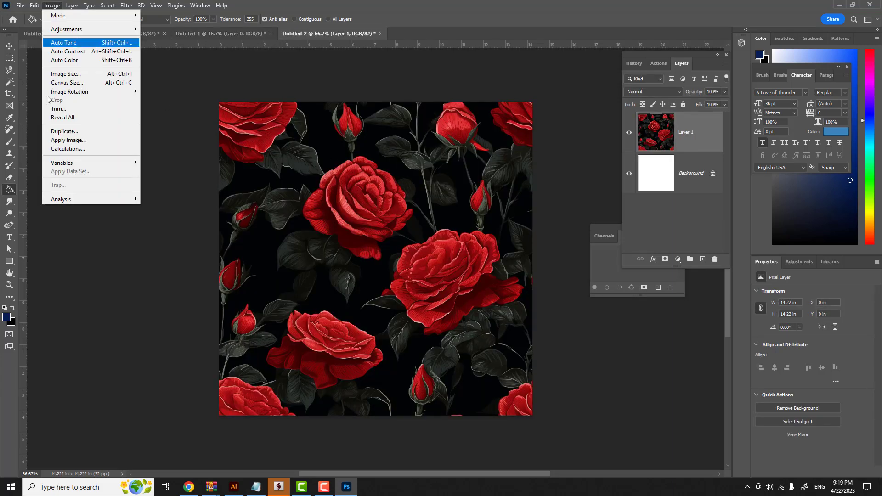
{"action": "key", "text": "Escape"}
{"action": "left_click", "coordinate": [33, 7]}
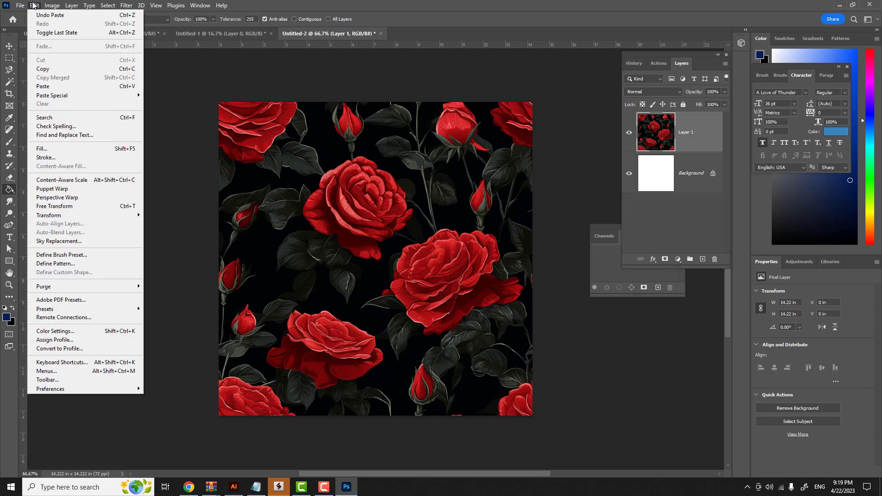
{"action": "left_click", "coordinate": [59, 265]}
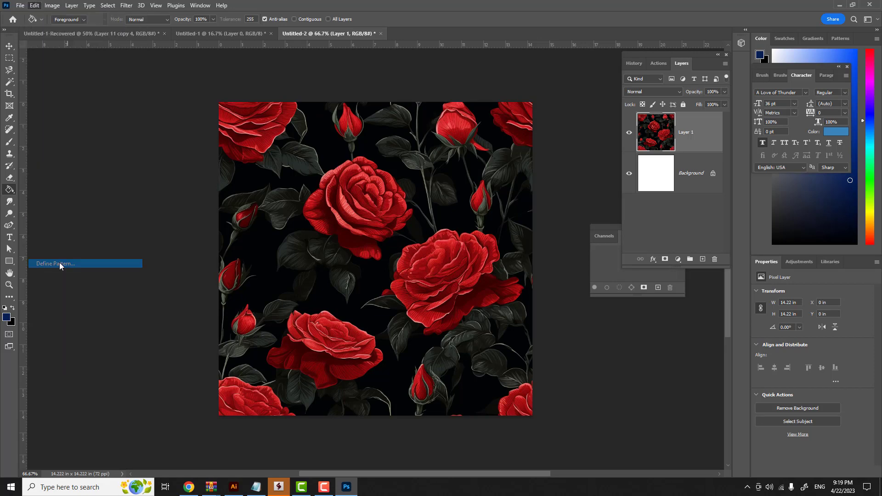
{"action": "left_click", "coordinate": [529, 153]}
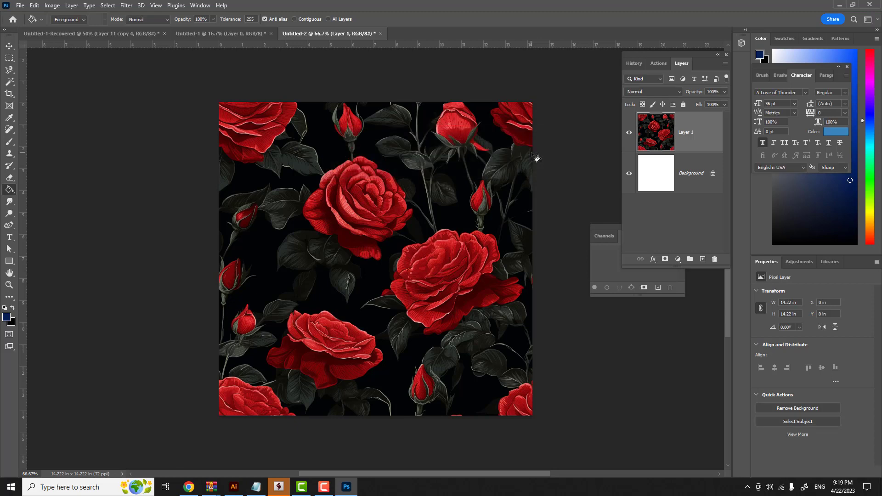
{"action": "left_click", "coordinate": [214, 33]}
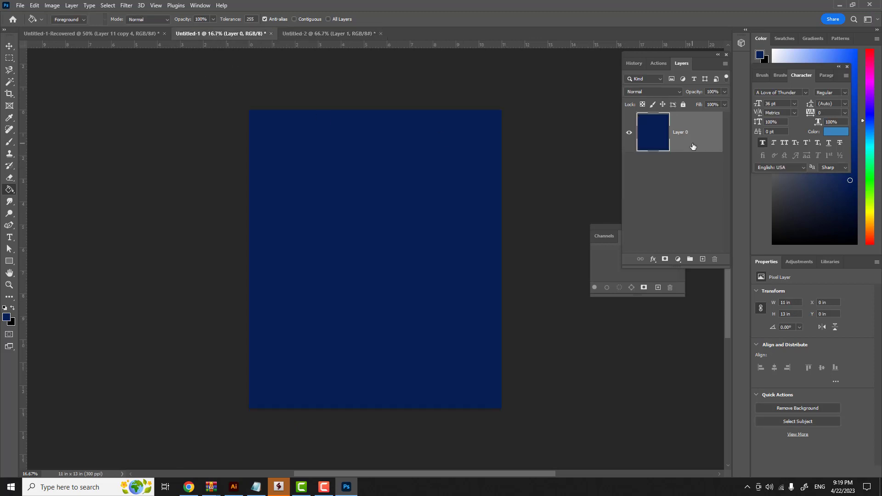
Apply the red rose pattern to Layer 0 as a Pattern Overlay, testing its scale at 87% and settling on 1000%.
{"action": "double_click", "coordinate": [693, 146]}
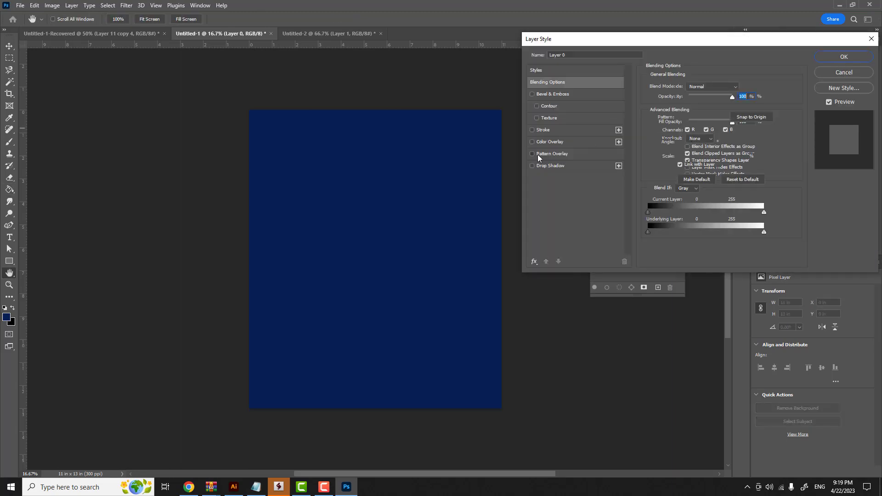
{"action": "left_click", "coordinate": [552, 153]}
{"action": "left_click", "coordinate": [710, 122]}
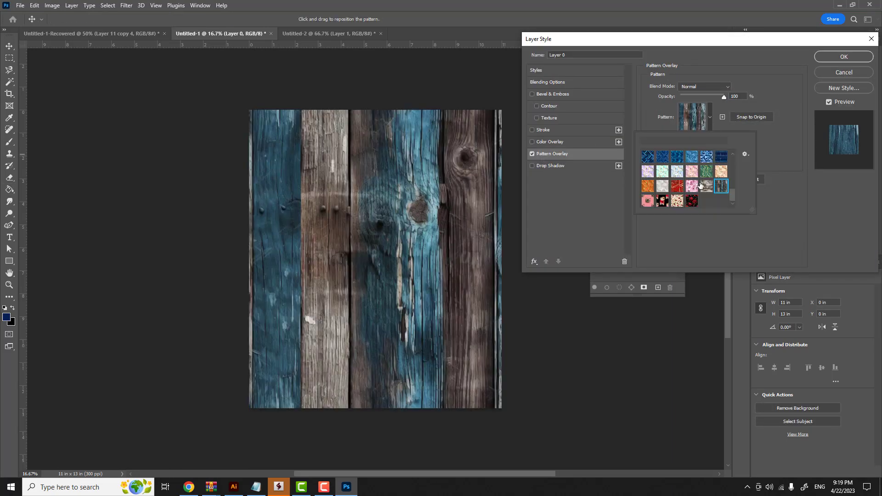
{"action": "left_click", "coordinate": [692, 200]}
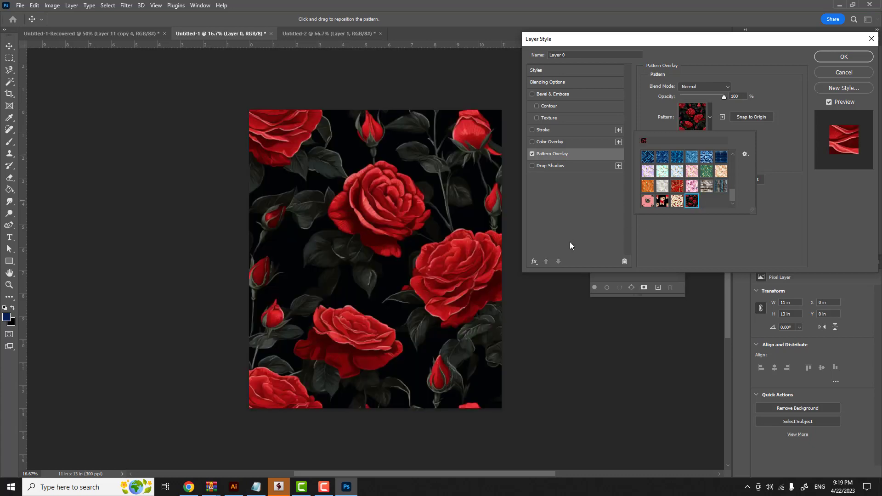
{"action": "left_click", "coordinate": [773, 225]}
{"action": "left_click", "coordinate": [772, 225]}
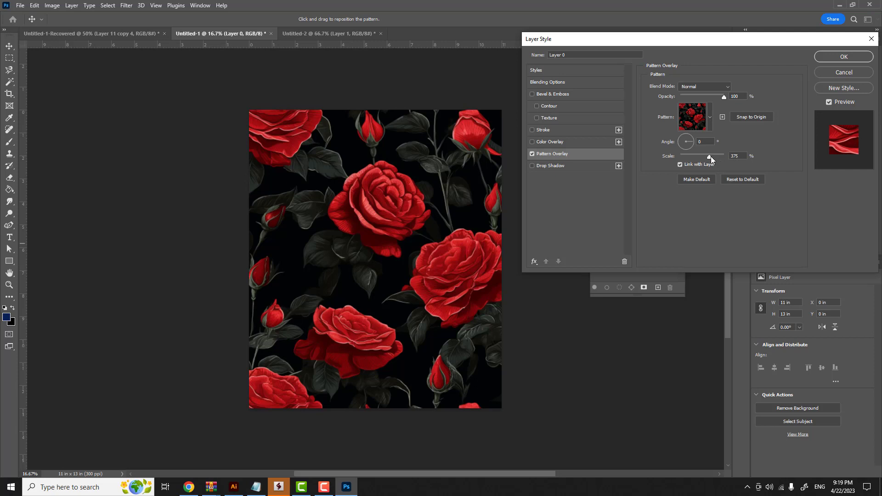
{"action": "left_click_drag", "start_coordinate": [710, 157], "coordinate": [700, 154]}
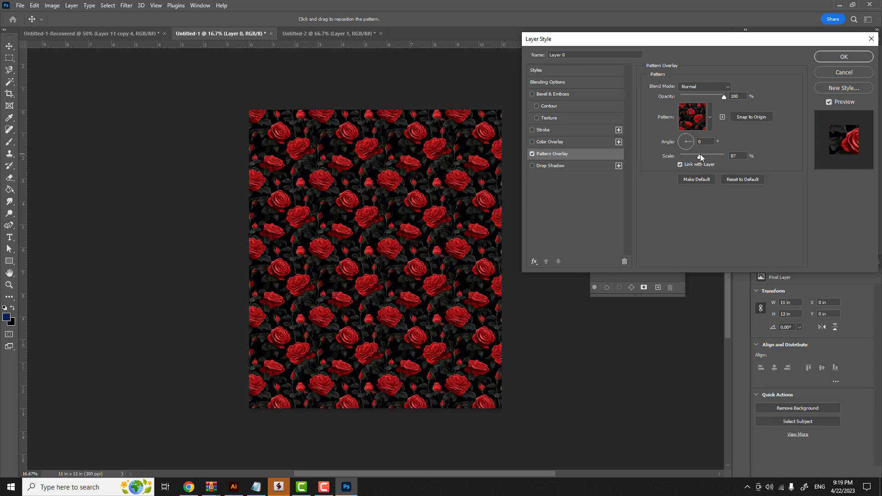
{"action": "left_click_drag", "start_coordinate": [700, 153], "coordinate": [733, 159]}
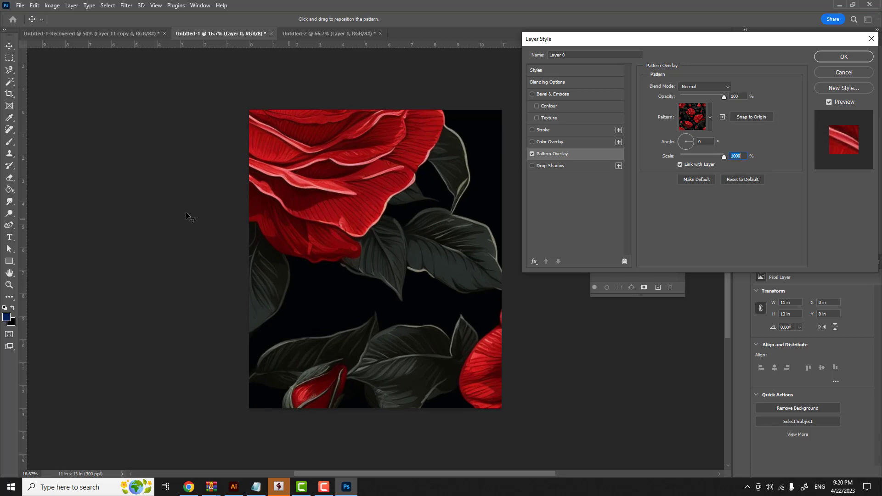
{"action": "left_click", "coordinate": [844, 57]}
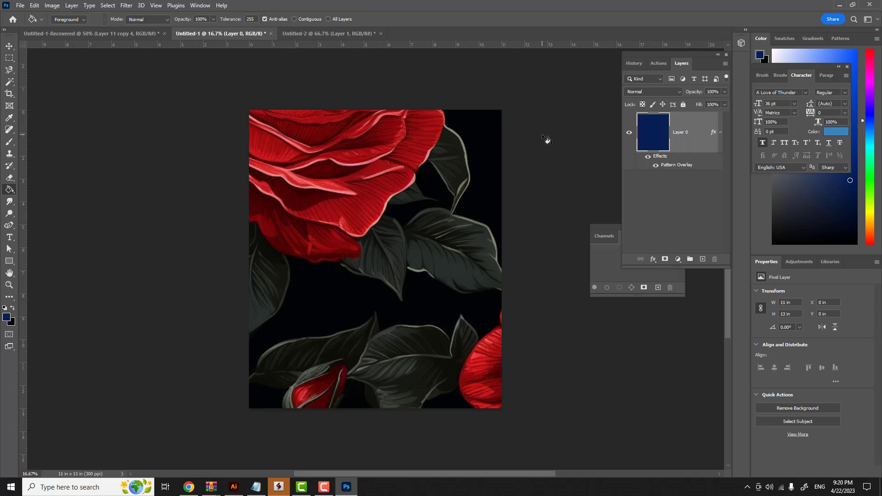
Examine the sharpness of the enlarged rose pattern at 100% magnification.
{"action": "key", "text": "ctrl+plus"}
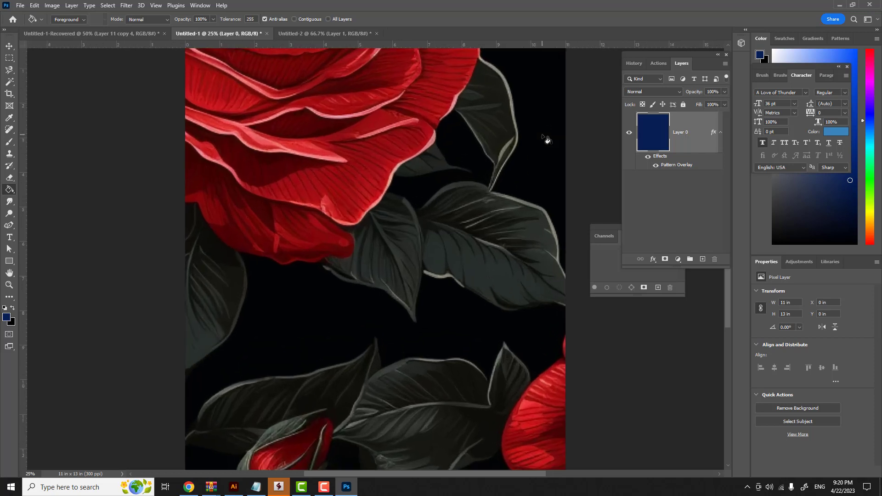
{"action": "key", "text": "ctrl+plus"}
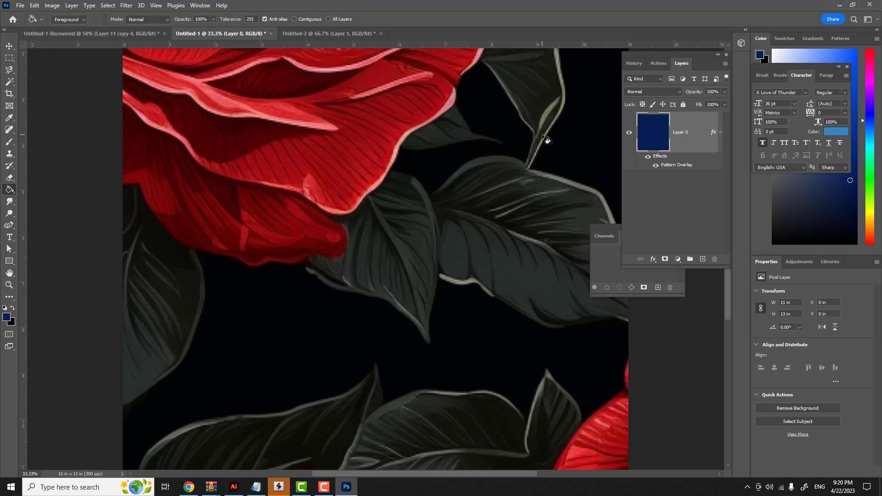
{"action": "key", "text": "ctrl+plus"}
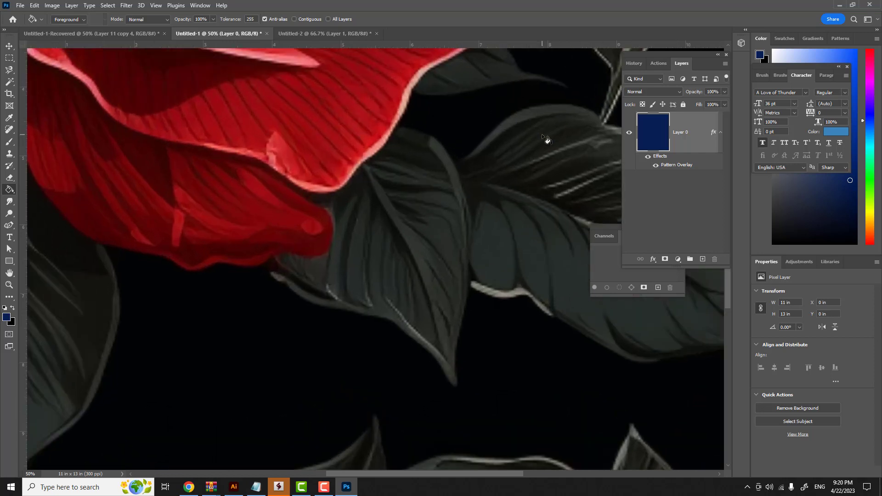
{"action": "key", "text": "ctrl+plus"}
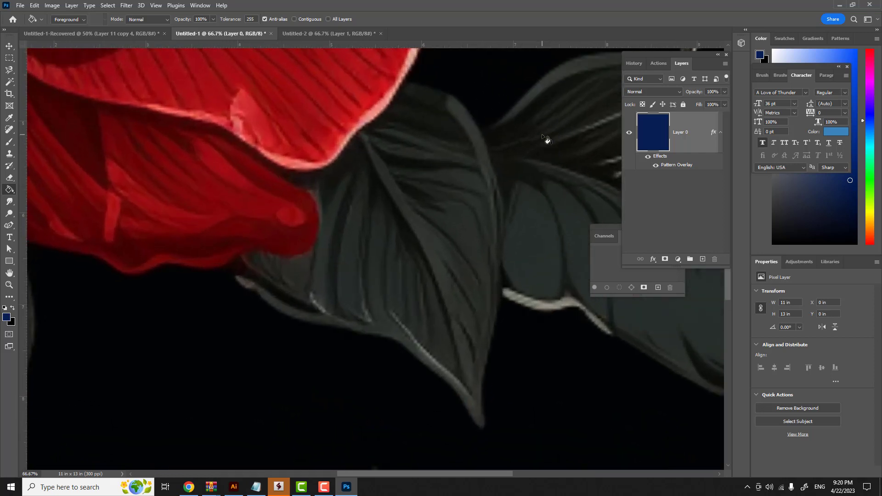
{"action": "key", "text": "ctrl+plus"}
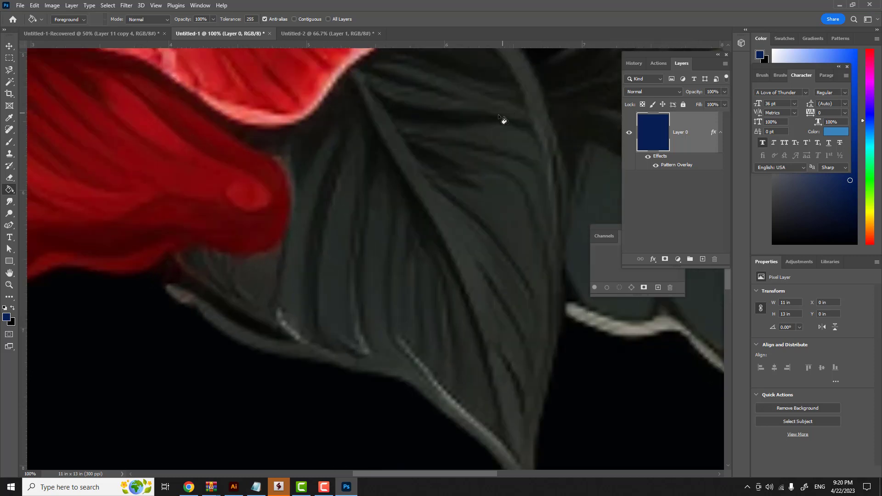
Reduce the Pattern Overlay scale on Layer 0 to 300% and review the whole canvas.
{"action": "double_click", "coordinate": [693, 146]}
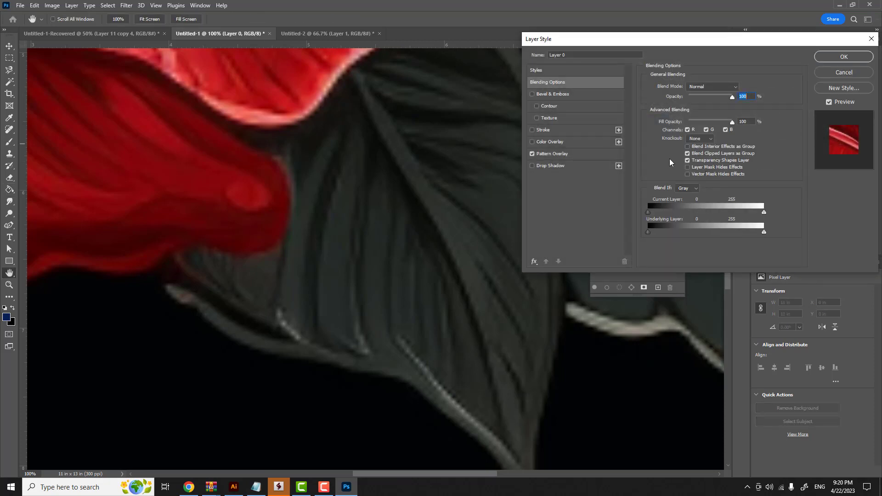
{"action": "left_click", "coordinate": [554, 156]}
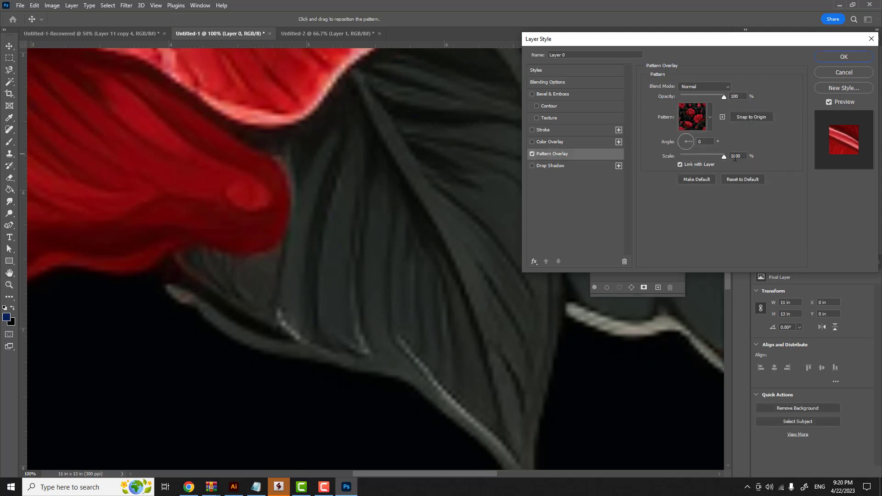
{"action": "left_click_drag", "start_coordinate": [725, 156], "coordinate": [716, 157]}
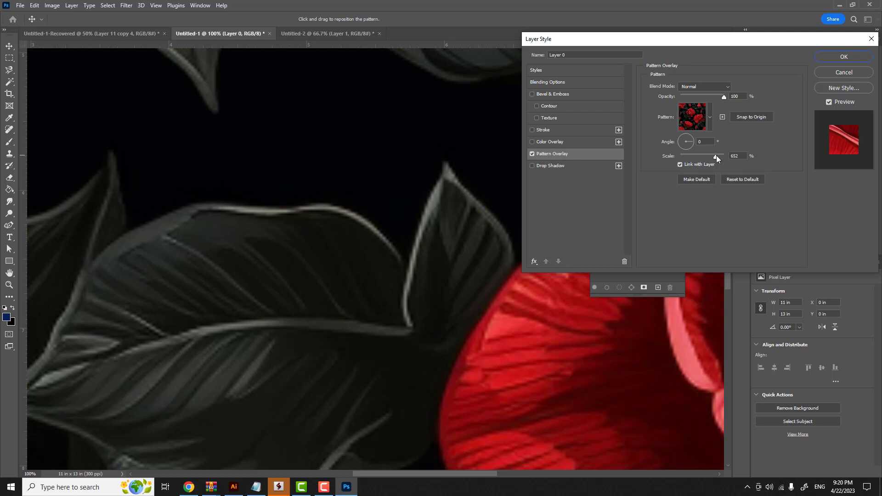
{"action": "left_click_drag", "start_coordinate": [716, 156], "coordinate": [710, 155]}
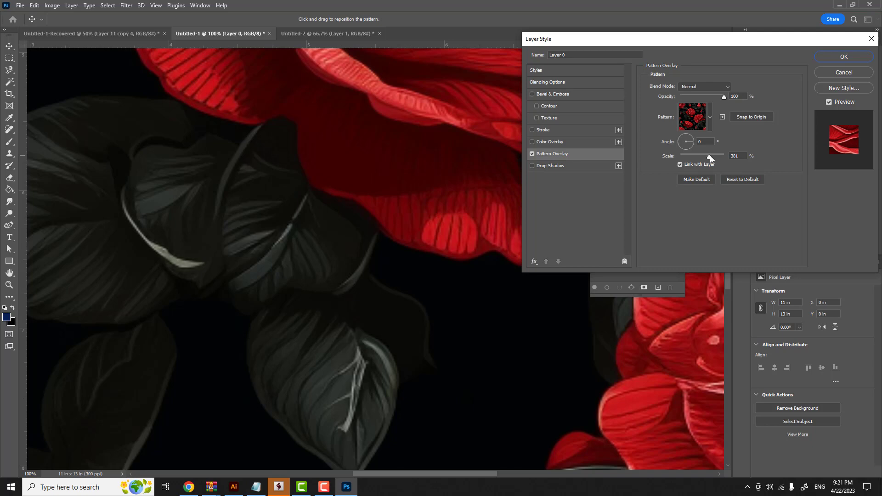
{"action": "left_click_drag", "start_coordinate": [710, 155], "coordinate": [707, 157]}
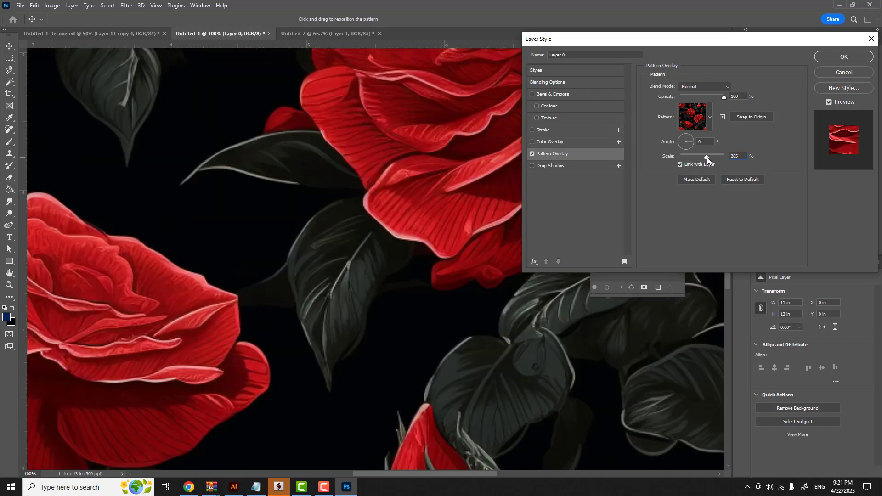
{"action": "left_click_drag", "start_coordinate": [707, 157], "coordinate": [706, 157]}
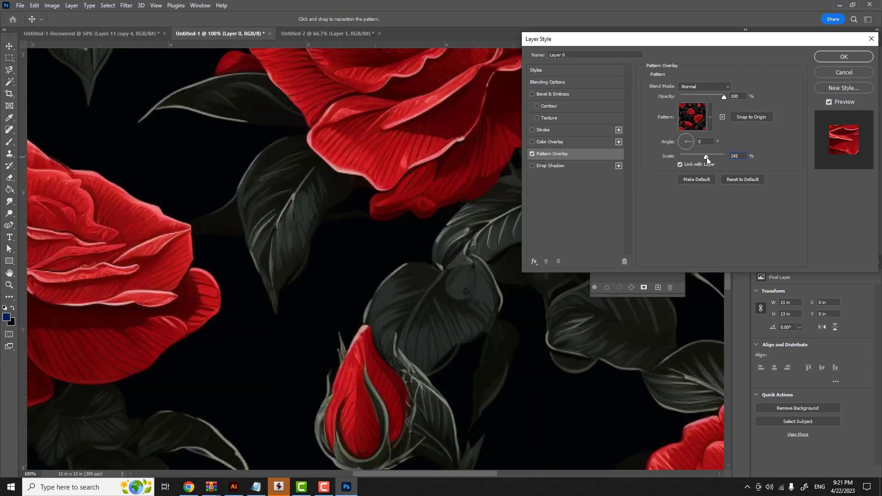
{"action": "left_click_drag", "start_coordinate": [706, 157], "coordinate": [709, 158]}
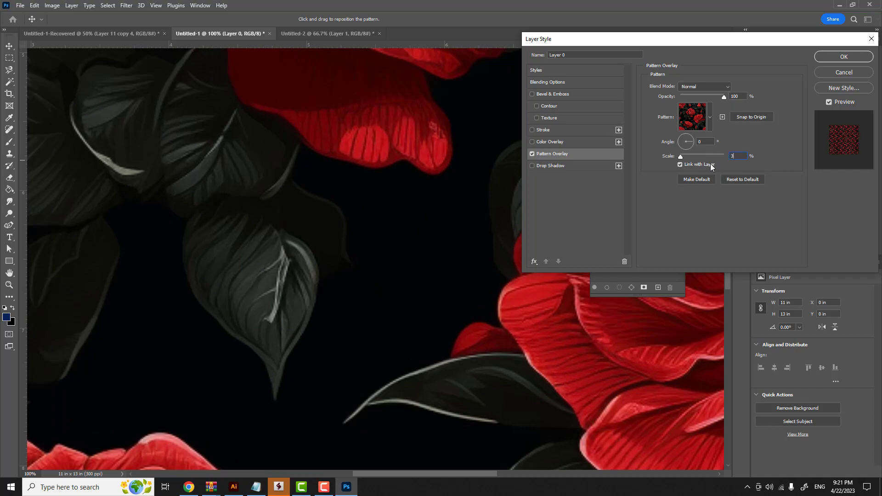
{"action": "type", "text": "300"}
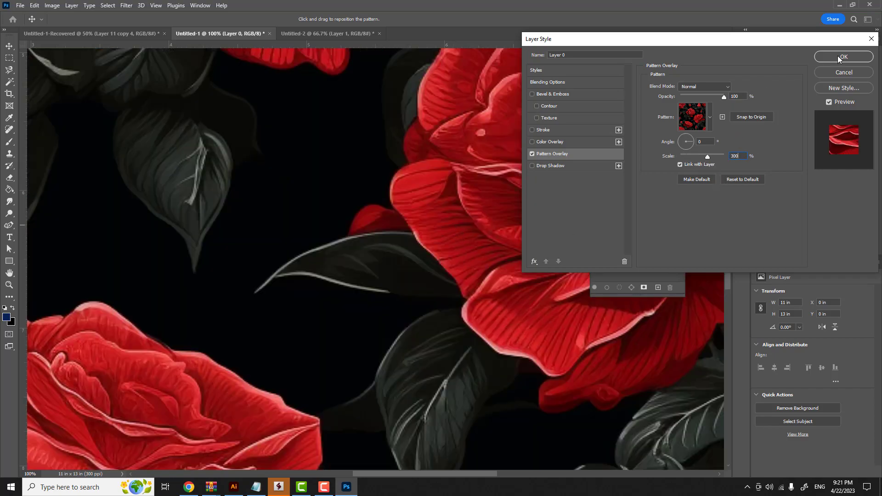
{"action": "key", "text": "Return"}
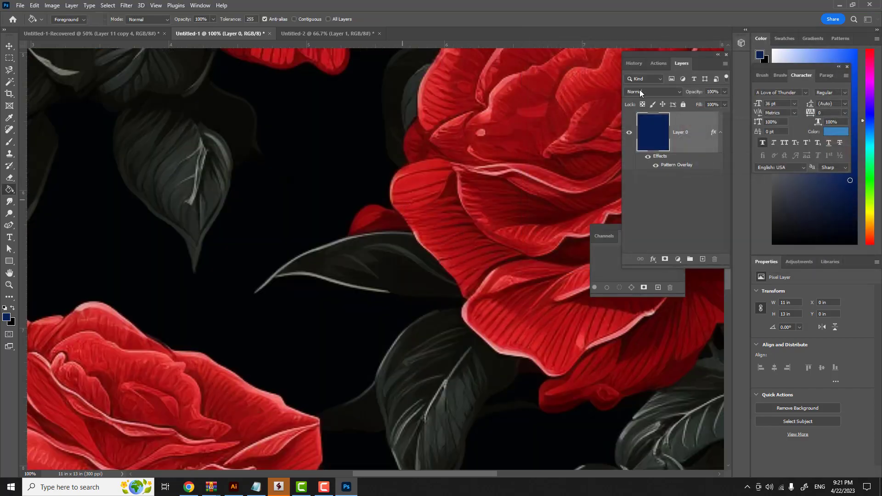
{"action": "key", "text": "ctrl+minus"}
{"action": "key", "text": "ctrl+minus"}
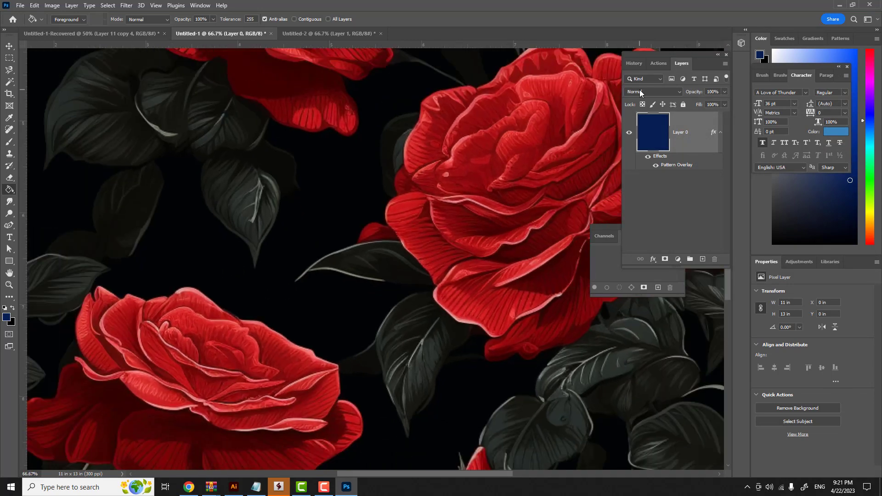
{"action": "key", "text": "ctrl+minus"}
{"action": "key", "text": "ctrl+minus"}
{"action": "key", "text": "ctrl+minus"}
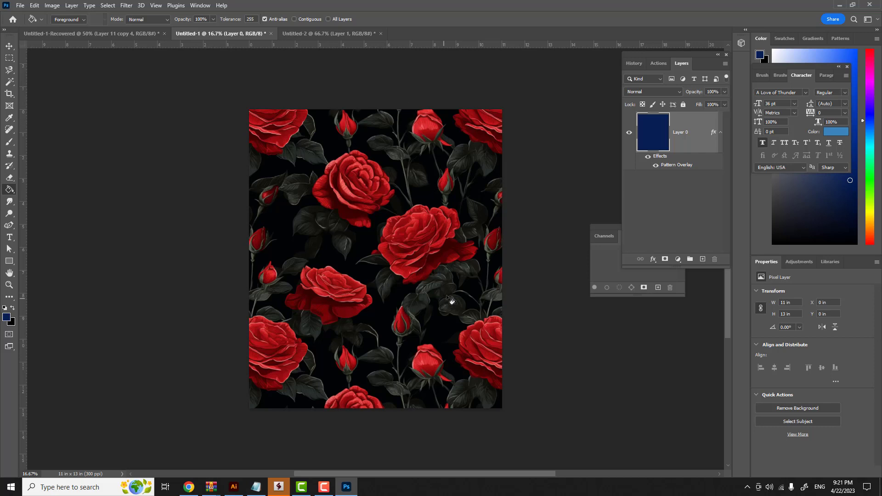
Switch to Leonardo.Ai in Chrome, display the Creative Upscaled Image of the pink rose tile, and copy it.
{"action": "left_click", "coordinate": [189, 487]}
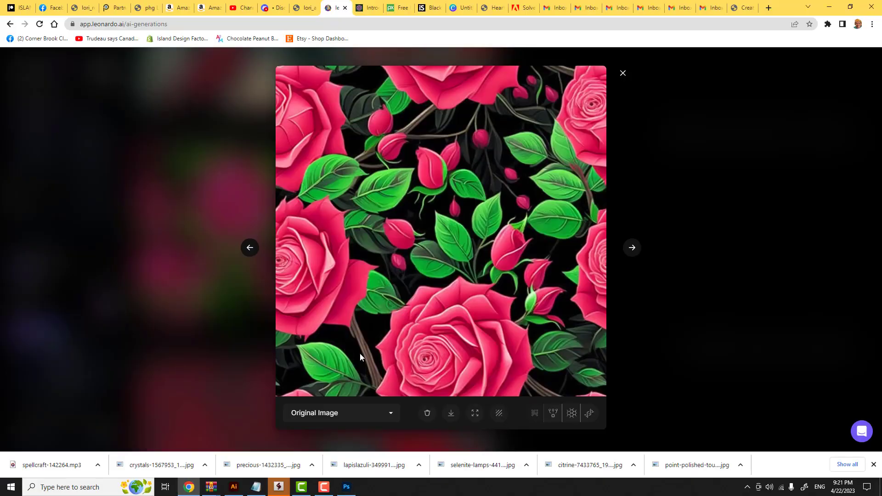
{"action": "left_click", "coordinate": [391, 413]}
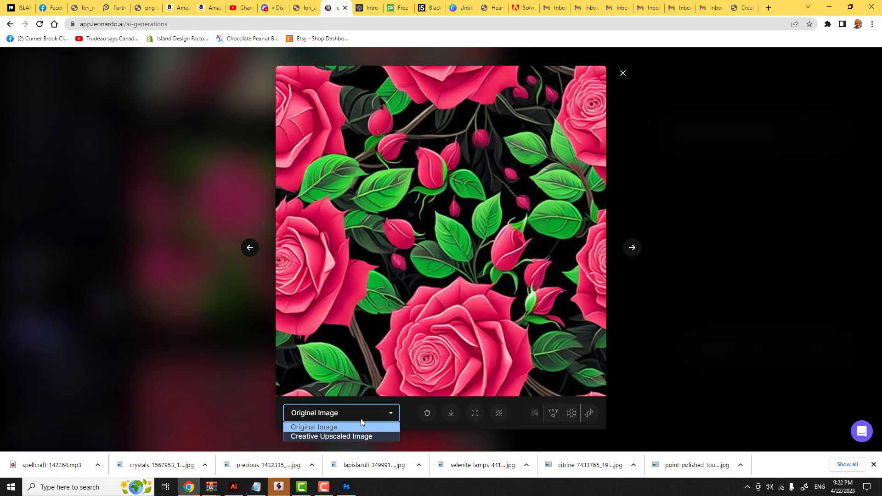
{"action": "left_click", "coordinate": [353, 436]}
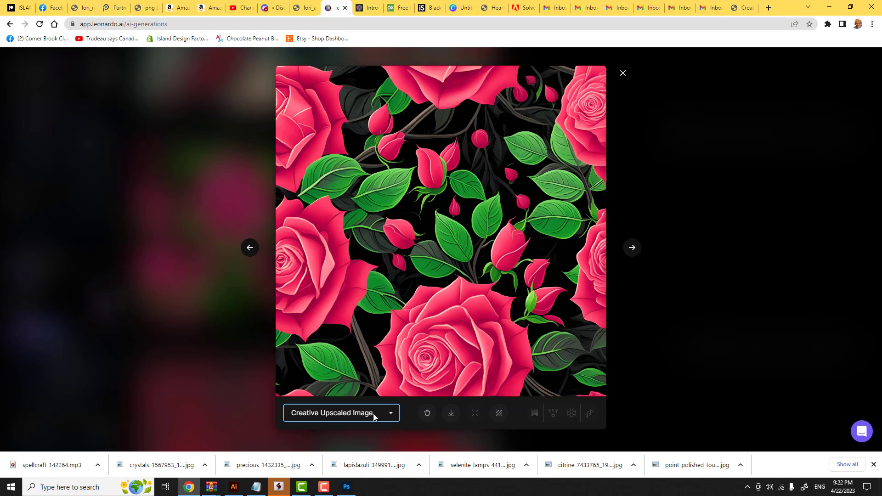
{"action": "right_click", "coordinate": [430, 258]}
{"action": "left_click", "coordinate": [446, 288]}
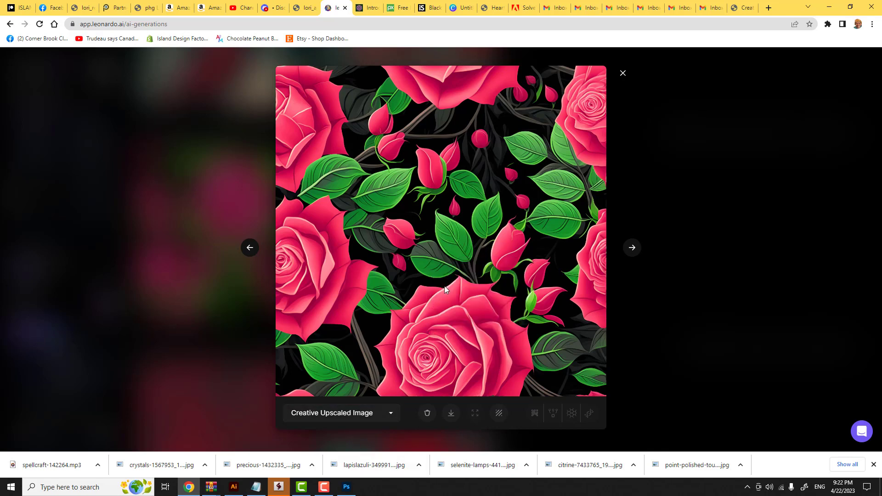
Switch back to Photoshop, create a 1024 × 1024 px document from the clipboard preset, and paste the pink rose image into it.
{"action": "left_click", "coordinate": [347, 487]}
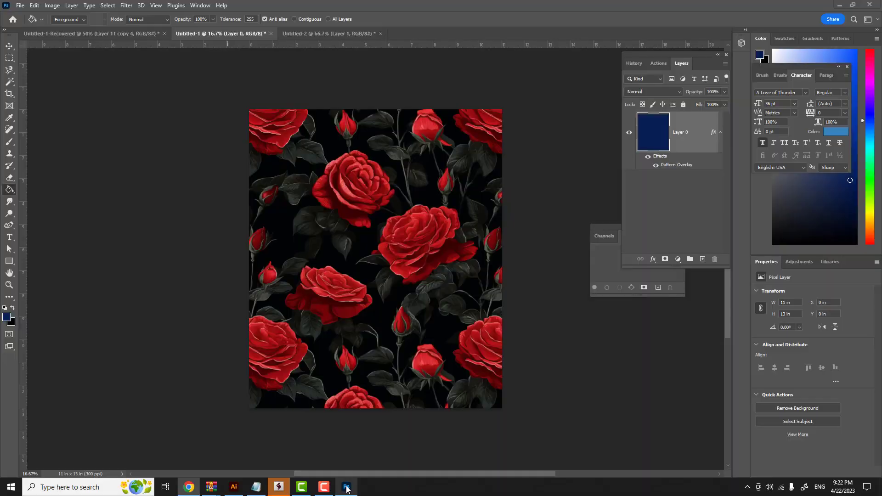
{"action": "left_click", "coordinate": [20, 6]}
{"action": "left_click", "coordinate": [28, 15]}
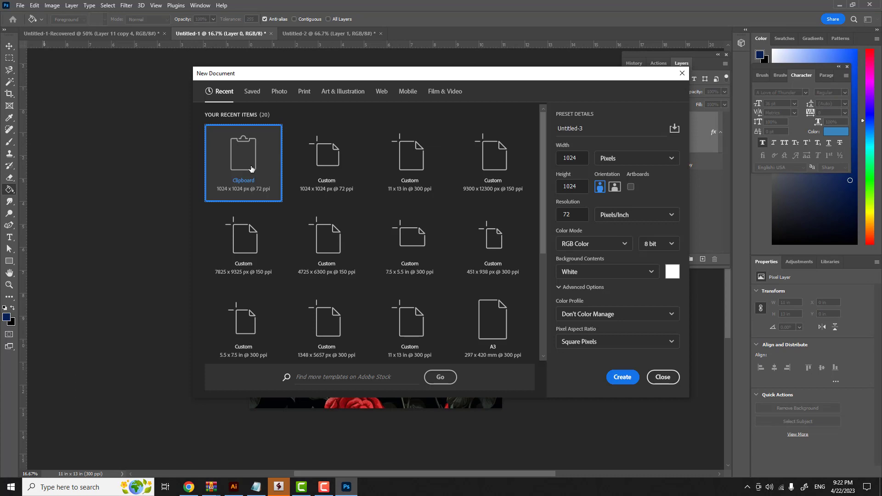
{"action": "double_click", "coordinate": [251, 168]}
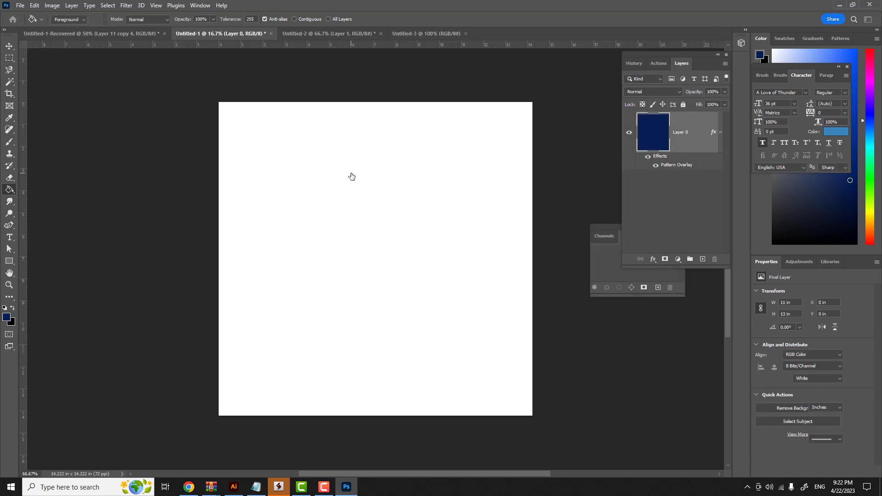
{"action": "key", "text": "ctrl+v"}
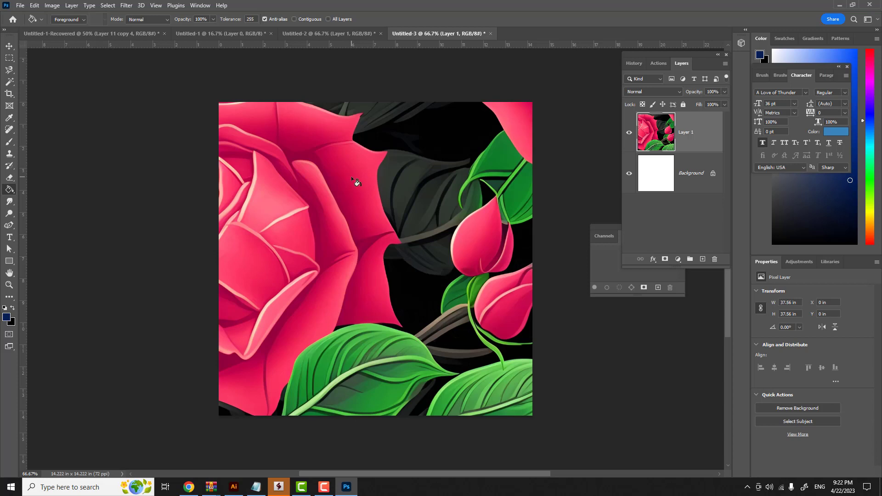
Scale the pasted pink rose layer down proportionally to about 37.84% and position it to fill the square canvas.
{"action": "key", "text": "ctrl+t"}
{"action": "left_click_drag", "start_coordinate": [349, 176], "coordinate": [301, 175]}
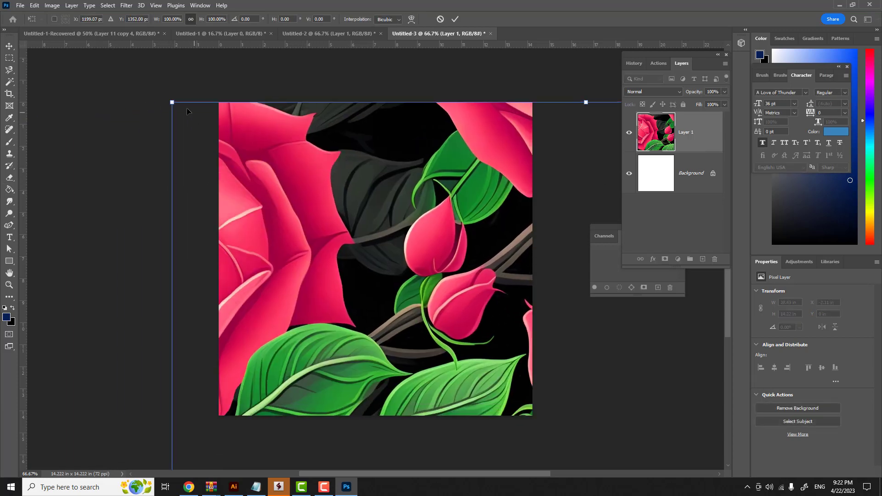
{"action": "left_click_drag", "start_coordinate": [173, 103], "coordinate": [508, 354]}
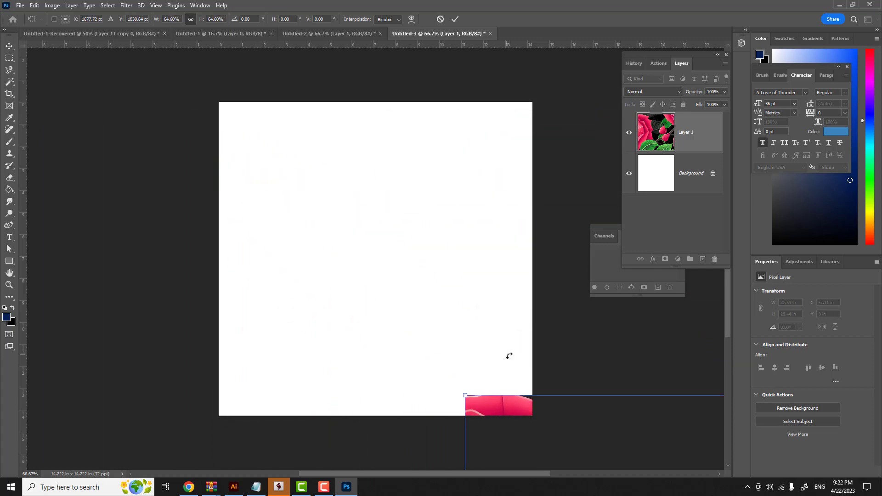
{"action": "left_click_drag", "start_coordinate": [515, 404], "coordinate": [475, 250]}
{"action": "left_click_drag", "start_coordinate": [464, 335], "coordinate": [255, 129]}
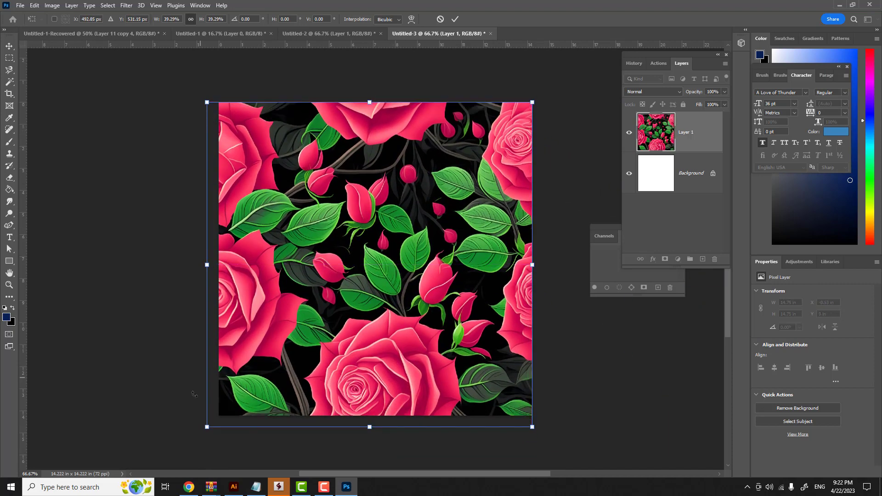
{"action": "left_click_drag", "start_coordinate": [207, 426], "coordinate": [219, 417]}
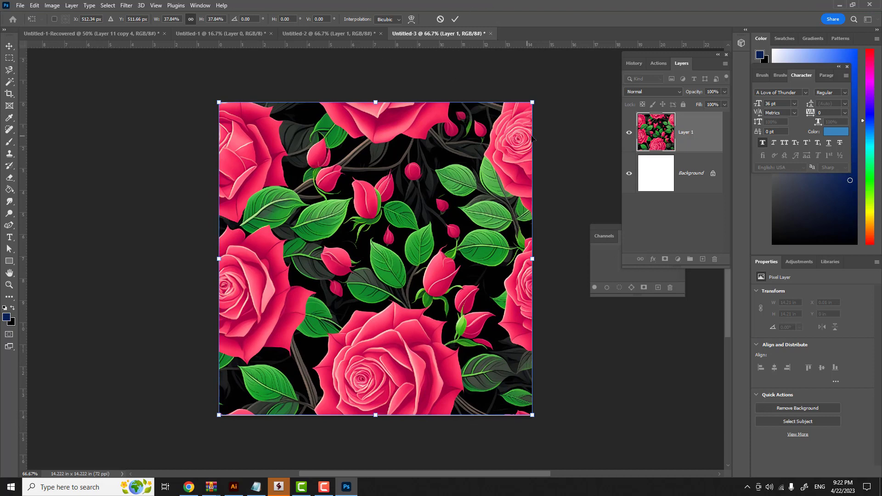
{"action": "key", "text": "Return"}
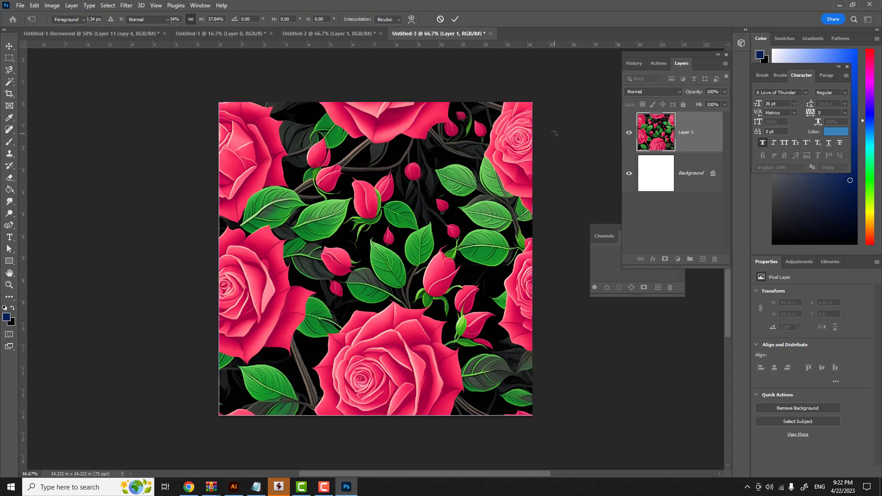
{"action": "key", "text": "g"}
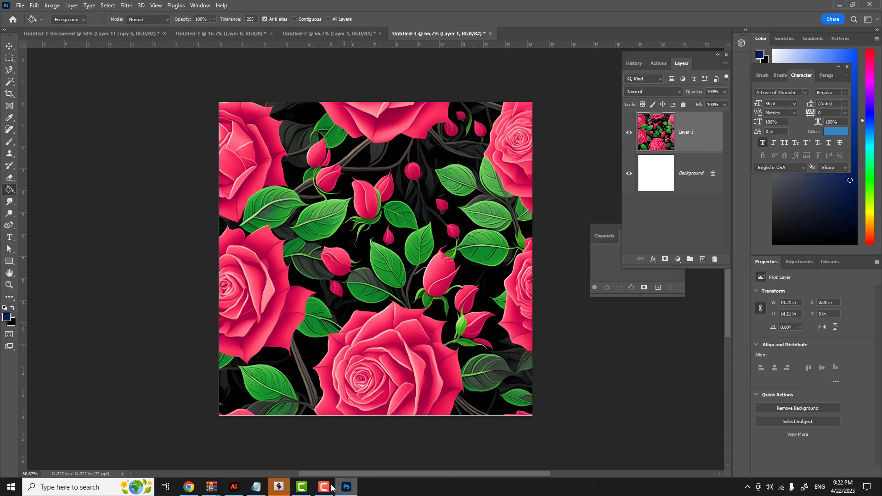
Try to download the Creative Upscaled Image from Leonardo.Ai in Chrome and open it in Photoshop from the Downloads folder.
{"action": "left_click", "coordinate": [189, 487]}
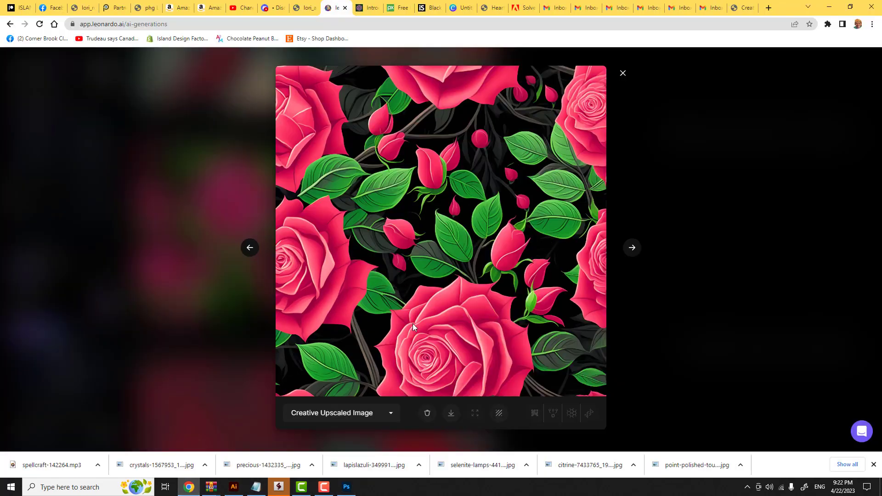
{"action": "left_click", "coordinate": [451, 415]}
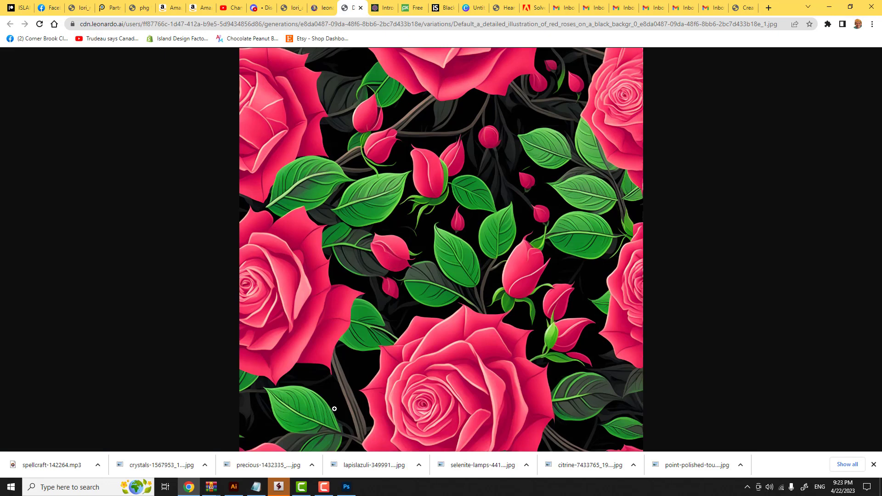
{"action": "left_click", "coordinate": [346, 487]}
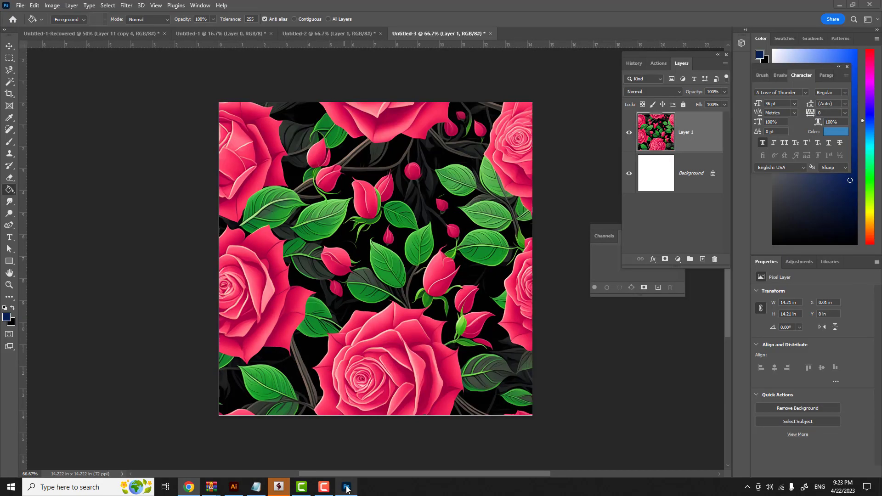
{"action": "left_click", "coordinate": [20, 5]}
{"action": "left_click", "coordinate": [29, 24]}
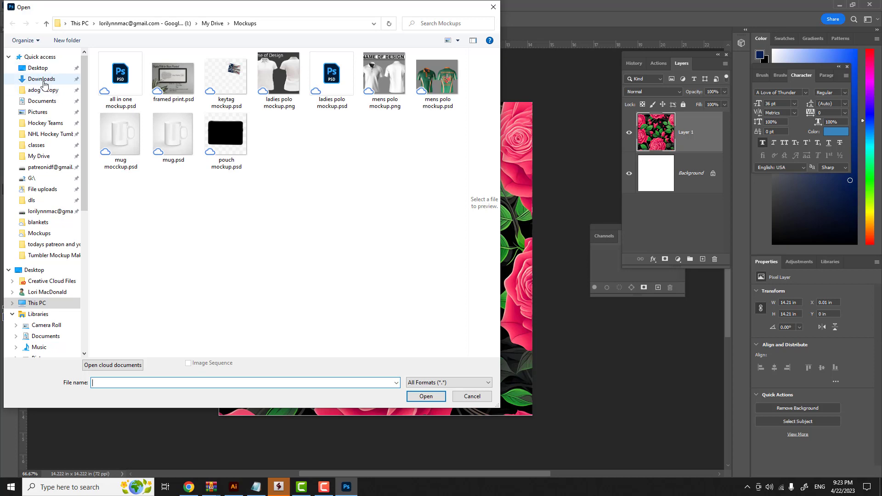
{"action": "left_click", "coordinate": [47, 82]}
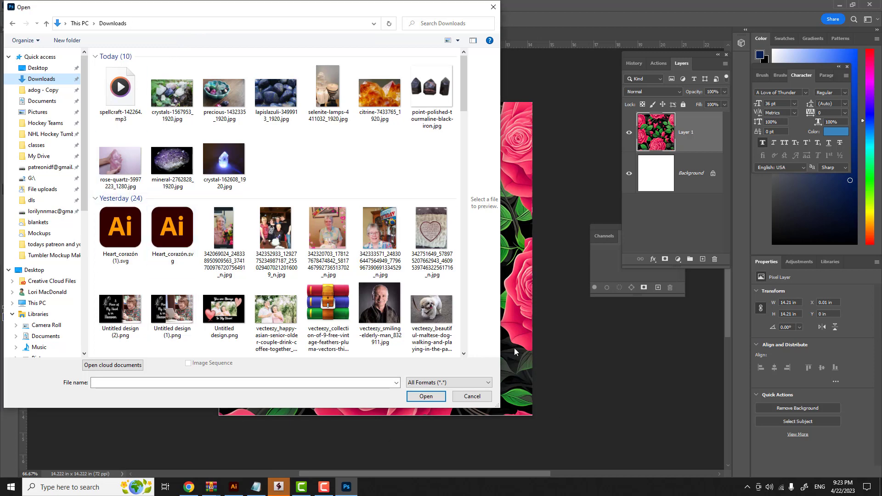
{"action": "left_click", "coordinate": [472, 396]}
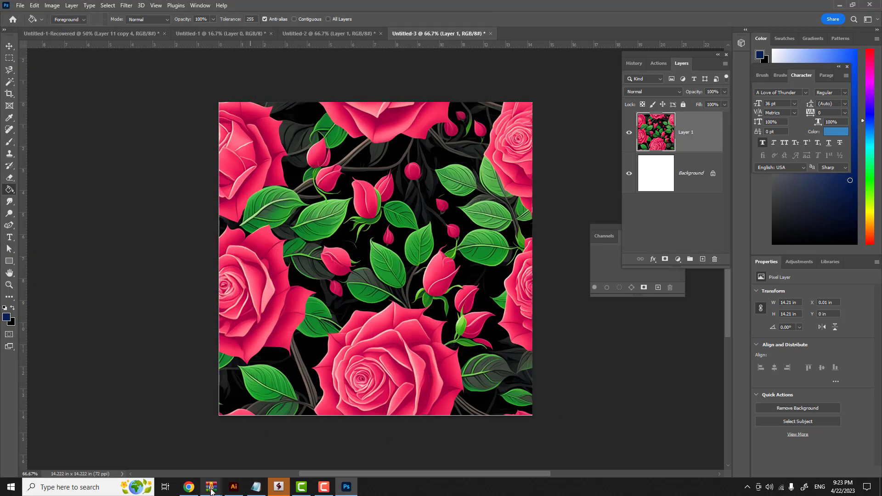
Switch to Chrome, open the Creative Upscaled Image in its own tab and save it to Downloads as "pink roses".
{"action": "left_click", "coordinate": [189, 487]}
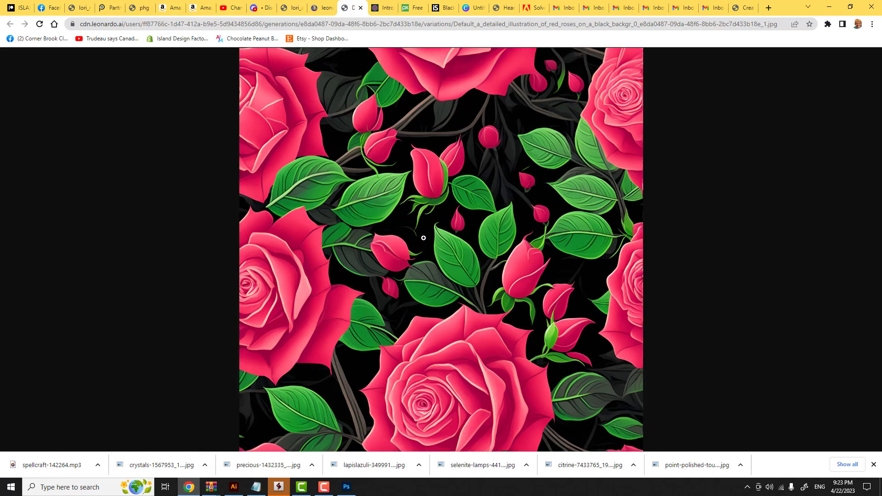
{"action": "left_click", "coordinate": [422, 263]}
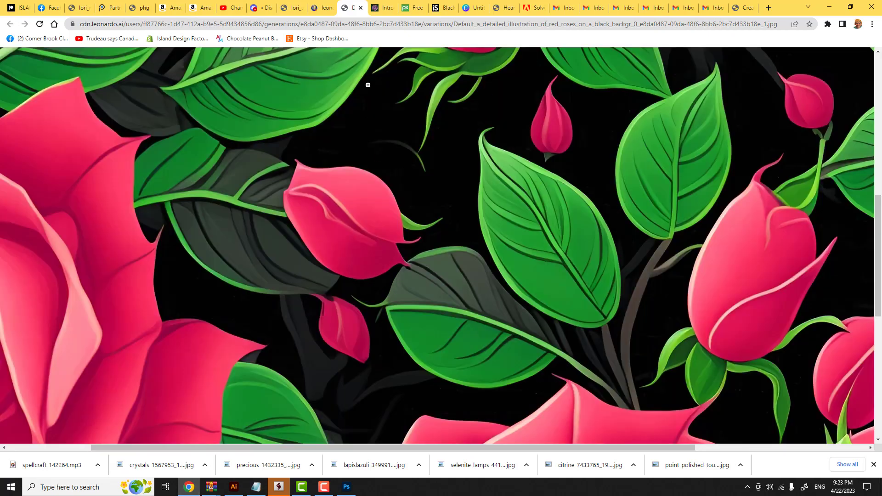
{"action": "left_click", "coordinate": [327, 13]}
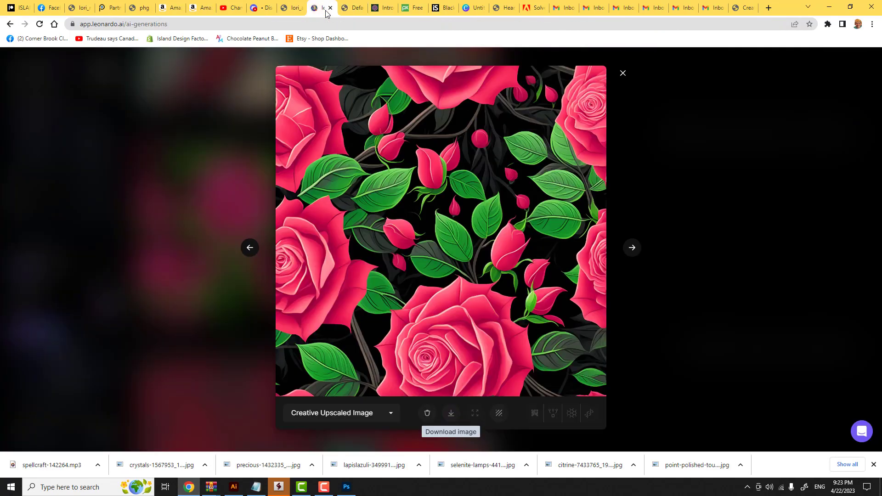
{"action": "left_click", "coordinate": [452, 415]}
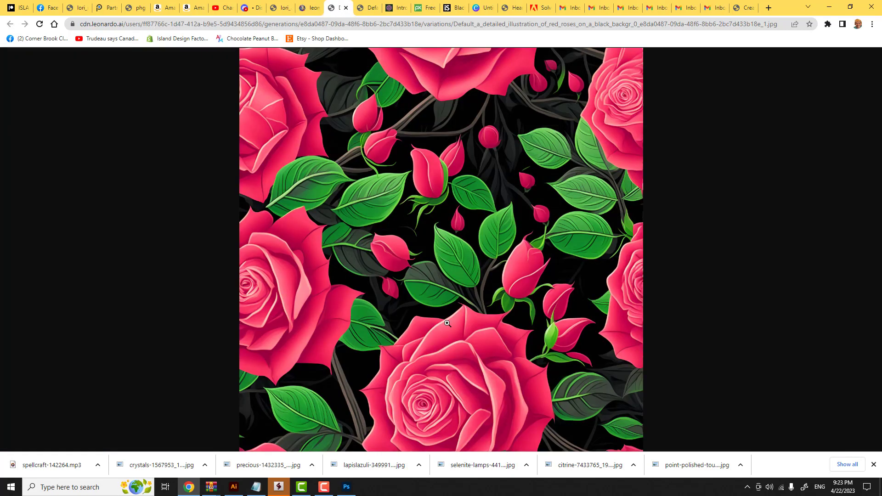
{"action": "right_click", "coordinate": [408, 283]}
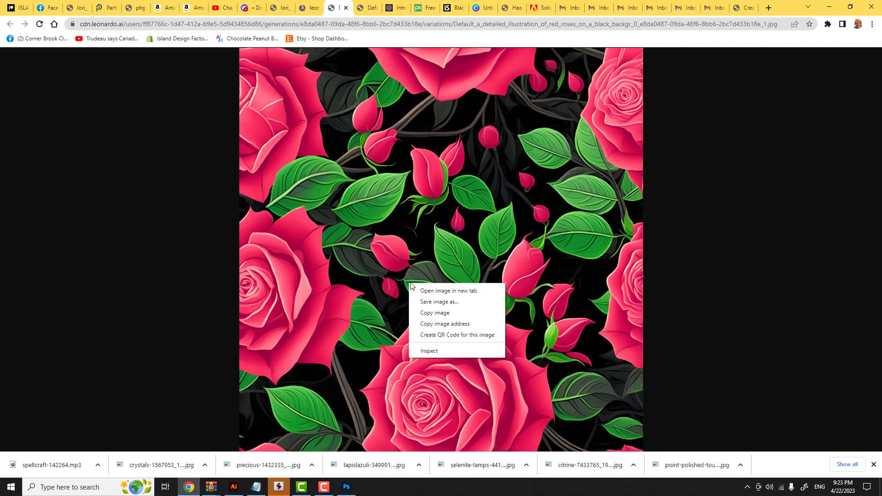
{"action": "left_click", "coordinate": [431, 302]}
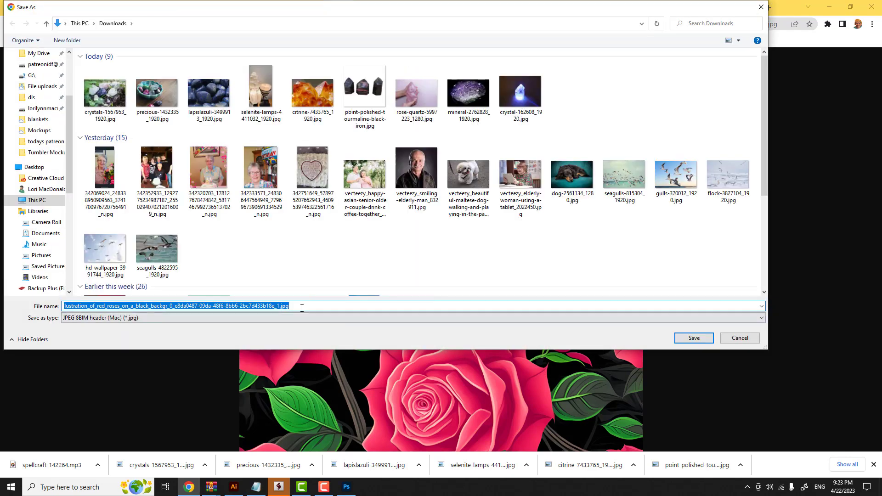
{"action": "type", "text": "pink"}
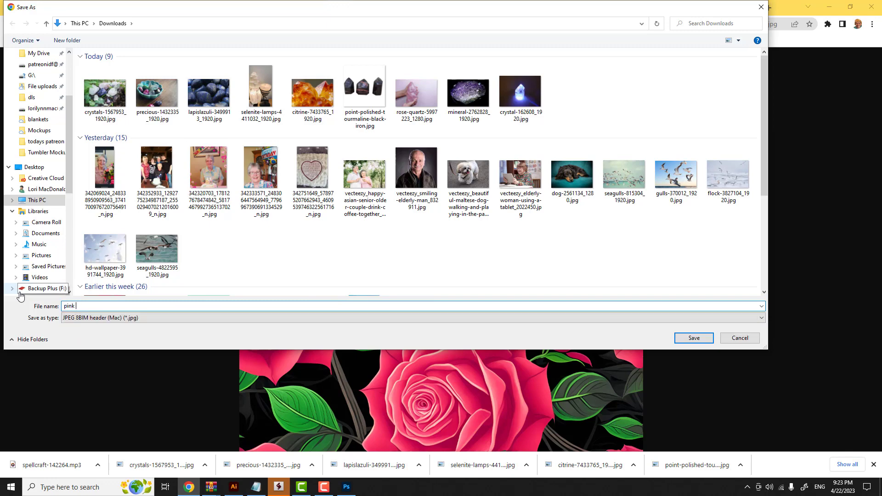
{"action": "type", "text": " roses"}
{"action": "key", "text": "Return"}
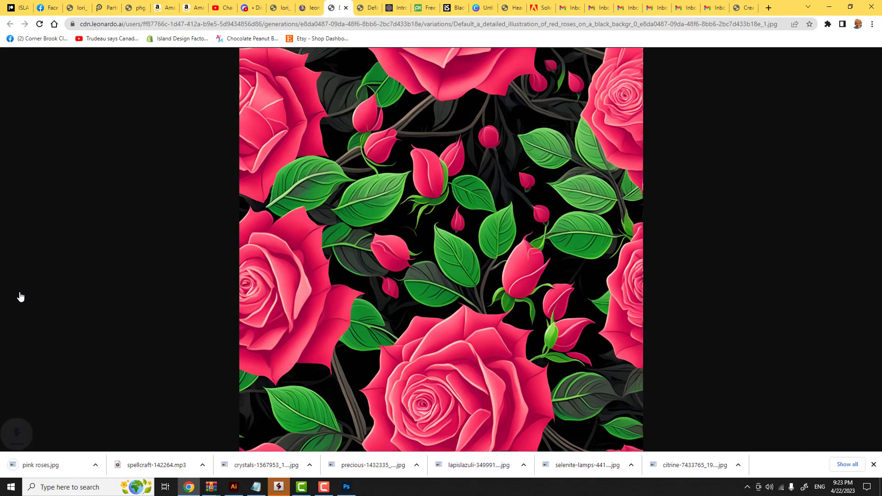
Open the downloaded pink roses.jpg in Photoshop and define it as a pattern named "pink roses.jpg".
{"action": "left_click", "coordinate": [46, 465]}
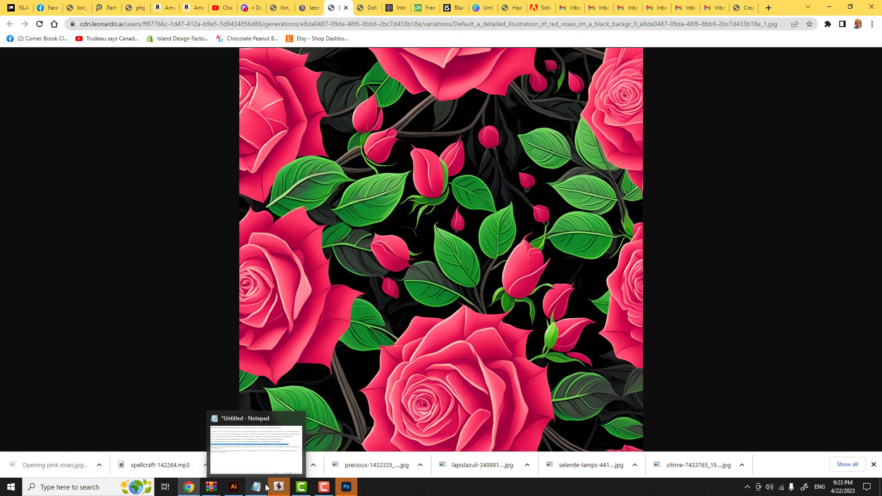
{"action": "left_click", "coordinate": [346, 487]}
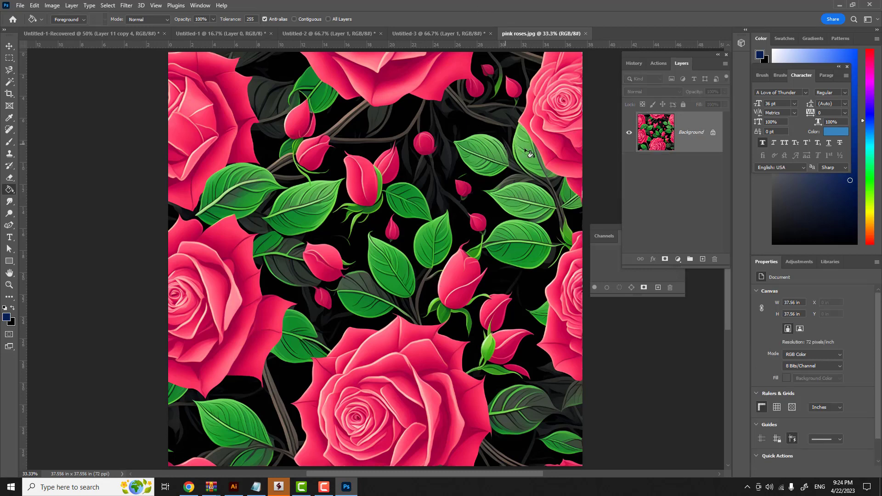
{"action": "left_click", "coordinate": [35, 6]}
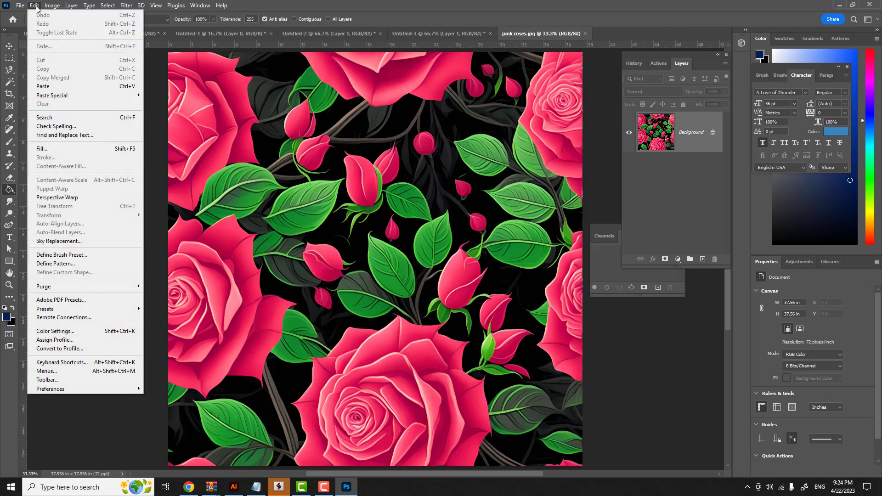
{"action": "left_click", "coordinate": [44, 265]}
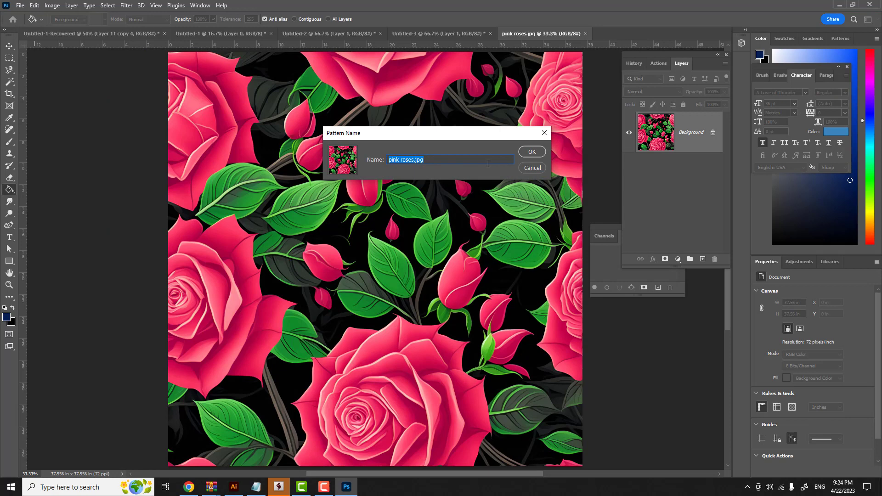
{"action": "left_click", "coordinate": [528, 152]}
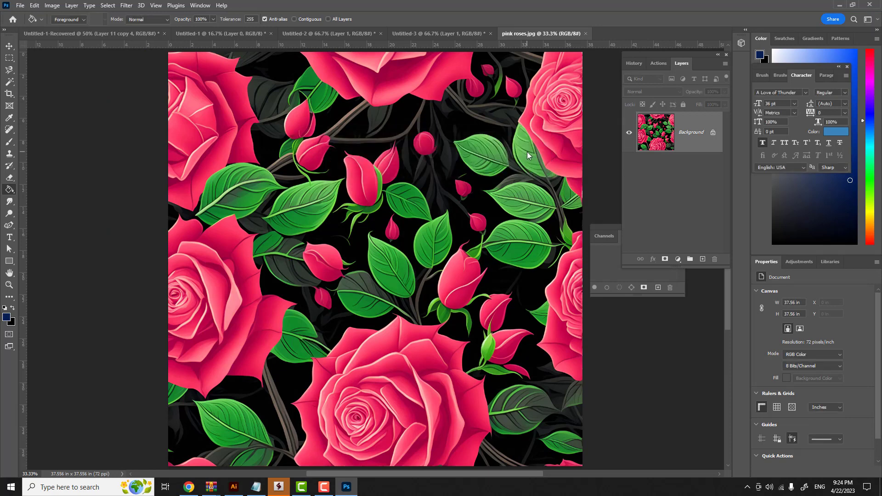
In the Untitled-1 document, change Layer 0's Pattern Overlay to the new pink roses pattern.
{"action": "left_click", "coordinate": [241, 34]}
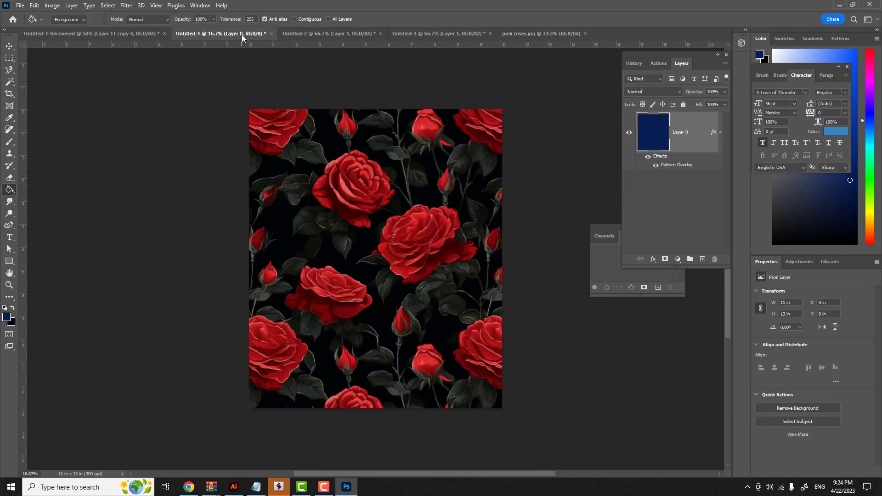
{"action": "double_click", "coordinate": [694, 150]}
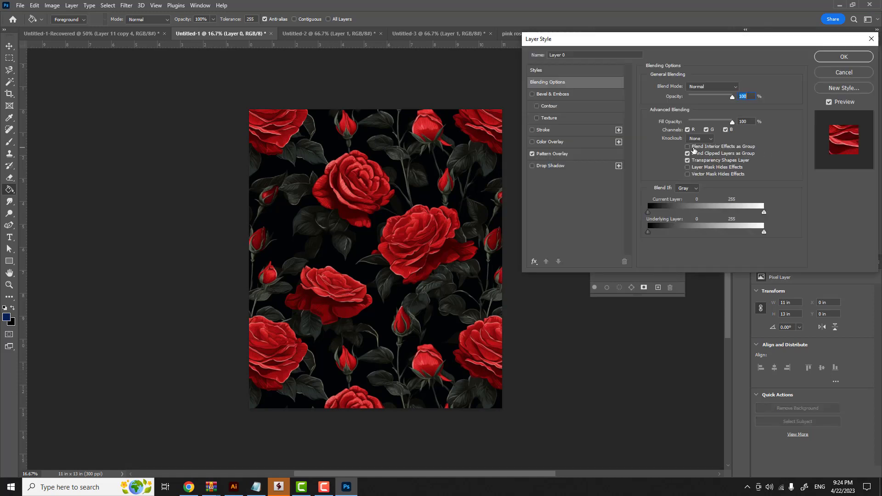
{"action": "left_click", "coordinate": [554, 154]}
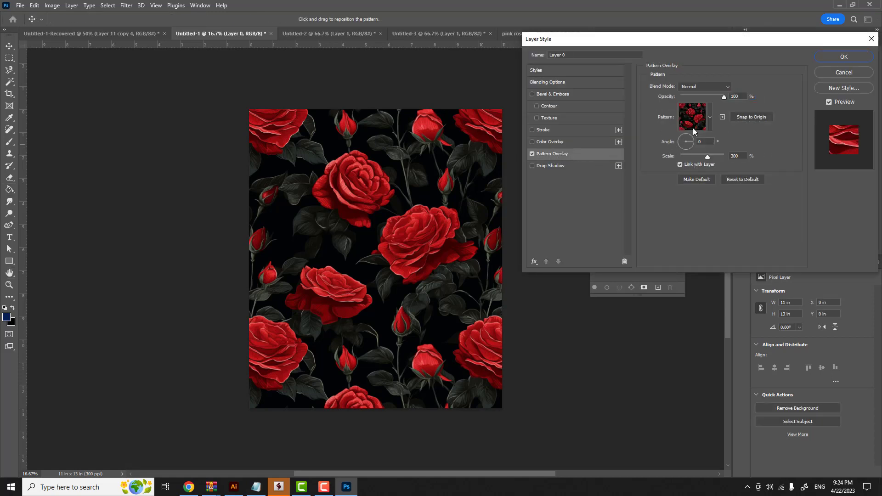
{"action": "left_click", "coordinate": [711, 121]}
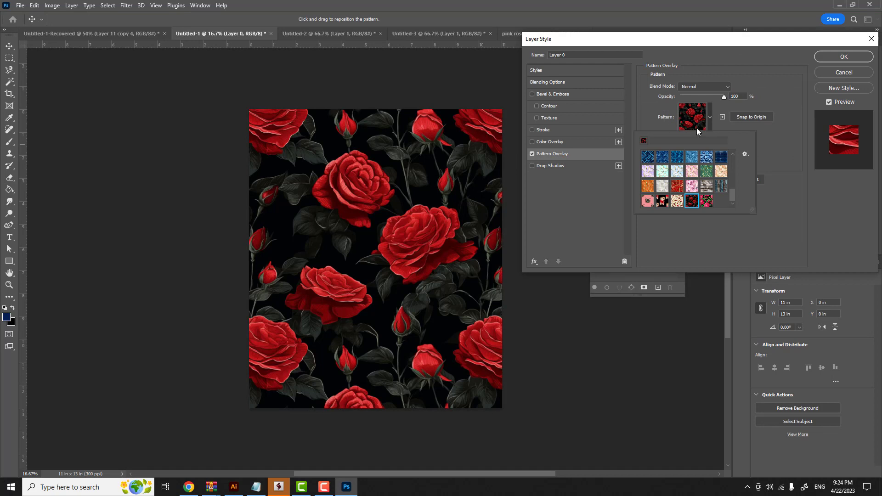
{"action": "left_click", "coordinate": [706, 202]}
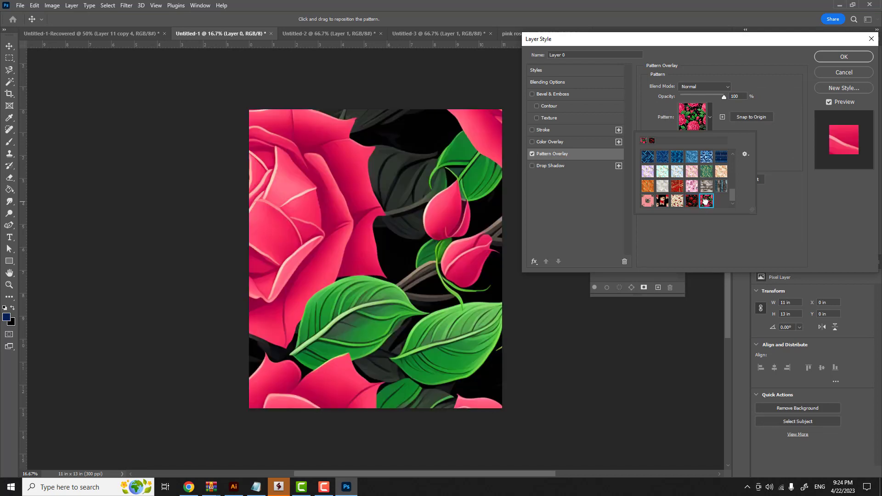
{"action": "left_click", "coordinate": [749, 222]}
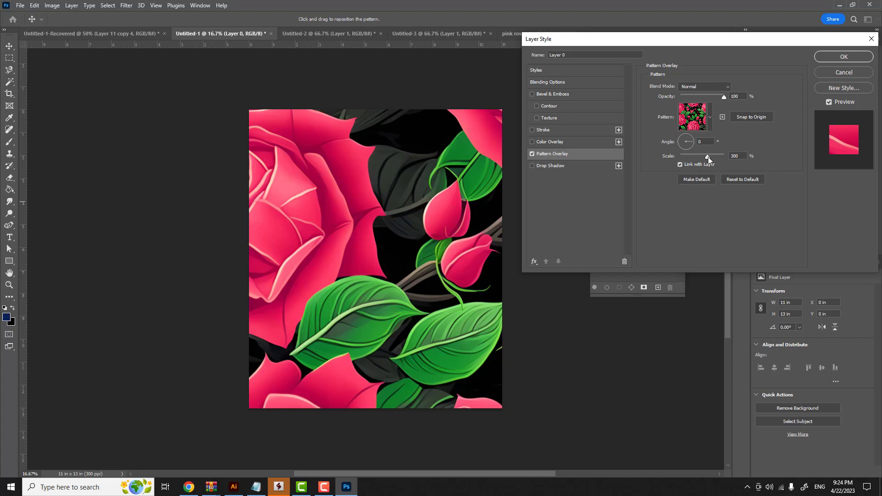
Set the Pattern Overlay scale on Layer 0 to 101% and apply the layer style.
{"action": "left_click_drag", "start_coordinate": [707, 156], "coordinate": [696, 158]}
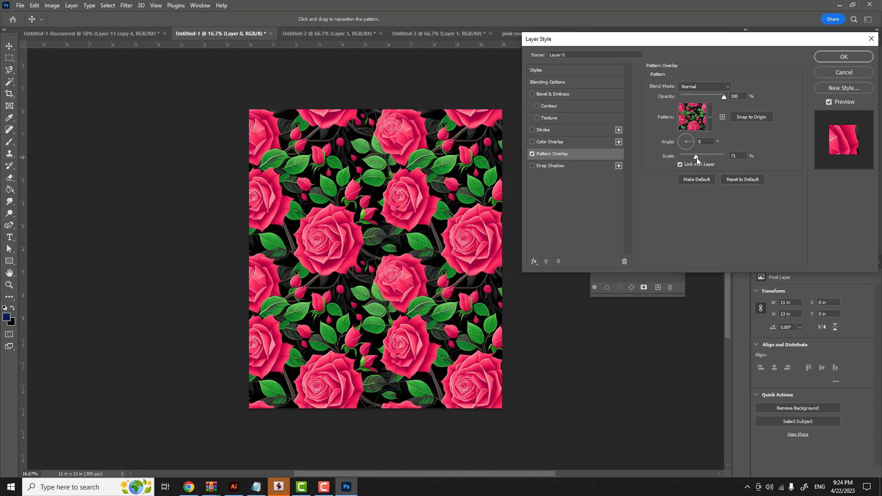
{"action": "left_click", "coordinate": [697, 158]}
{"action": "left_click_drag", "start_coordinate": [695, 159], "coordinate": [703, 159]}
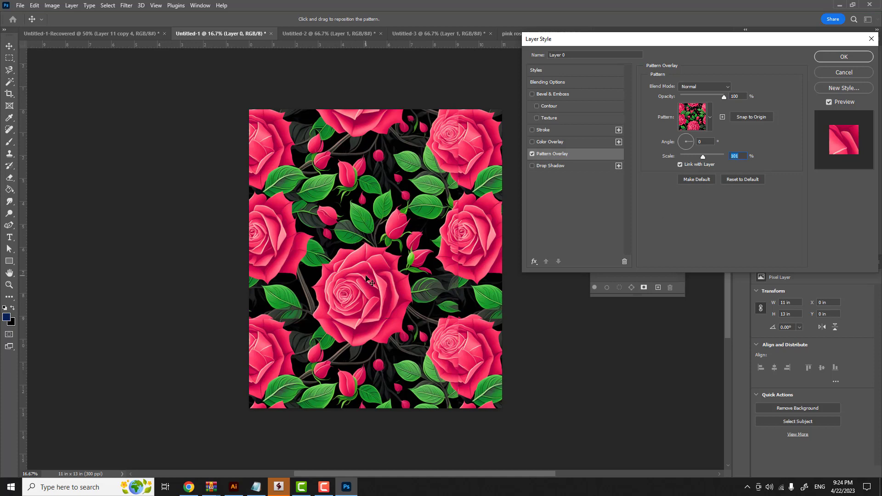
{"action": "left_click", "coordinate": [843, 57]}
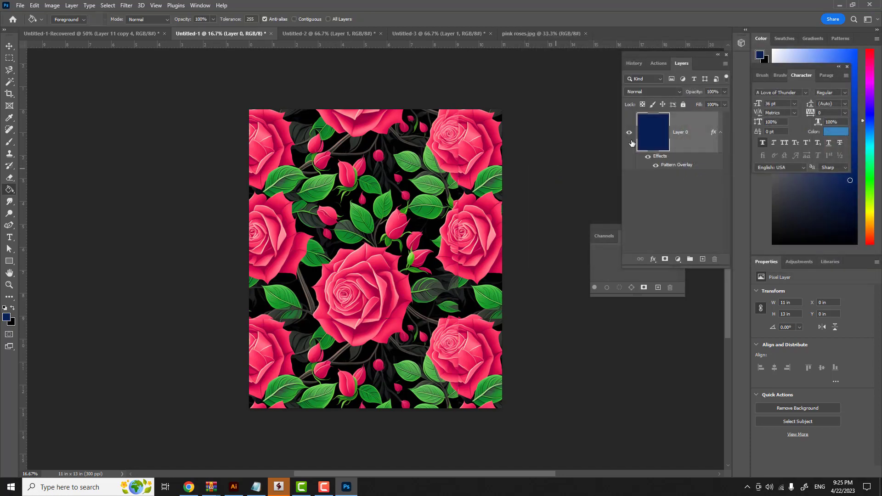
Examine the pink roses pattern on Layer 0 up close at 50% zoom for visible seams between the repeated tiles.
{"action": "key", "text": "ctrl+plus"}
{"action": "key", "text": "ctrl+plus"}
{"action": "key", "text": "ctrl+plus"}
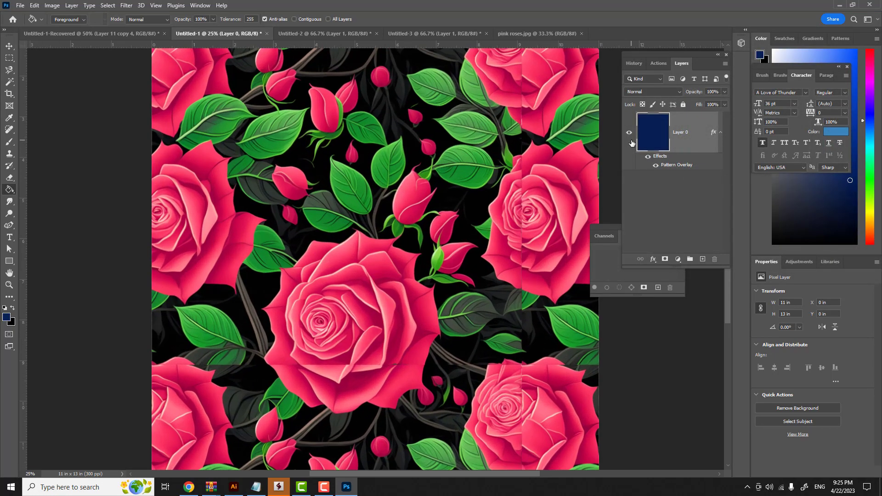
{"action": "scroll", "coordinate": [492, 245], "scroll_direction": "down", "scroll_amount": 5}
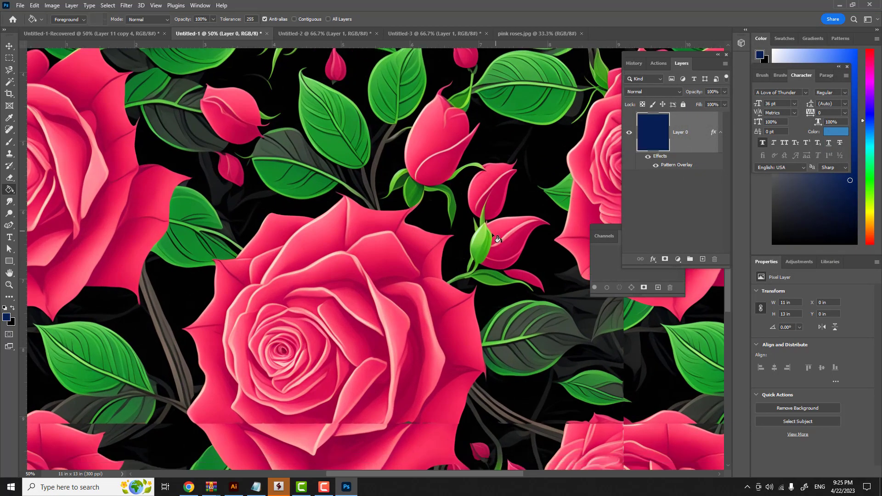
{"action": "scroll", "coordinate": [436, 241], "scroll_direction": "right", "scroll_amount": 5}
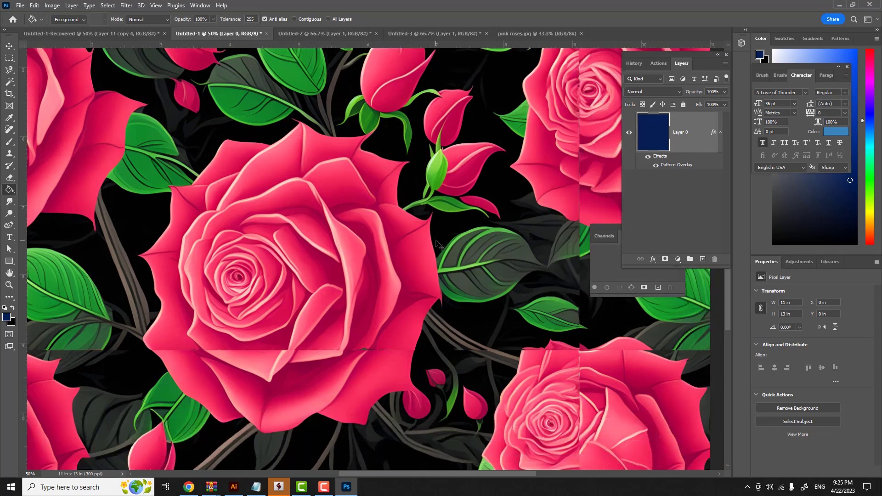
{"action": "scroll", "coordinate": [435, 241], "scroll_direction": "right", "scroll_amount": 1}
{"action": "scroll", "coordinate": [435, 241], "scroll_direction": "down", "scroll_amount": 8}
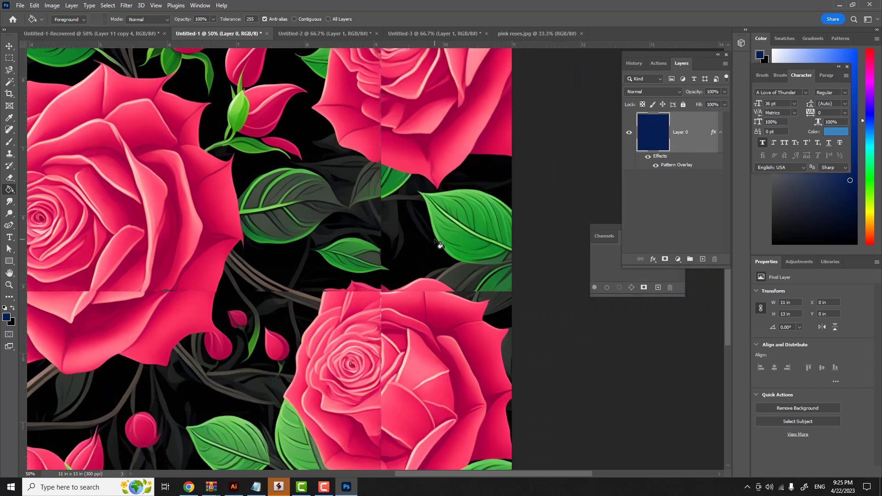
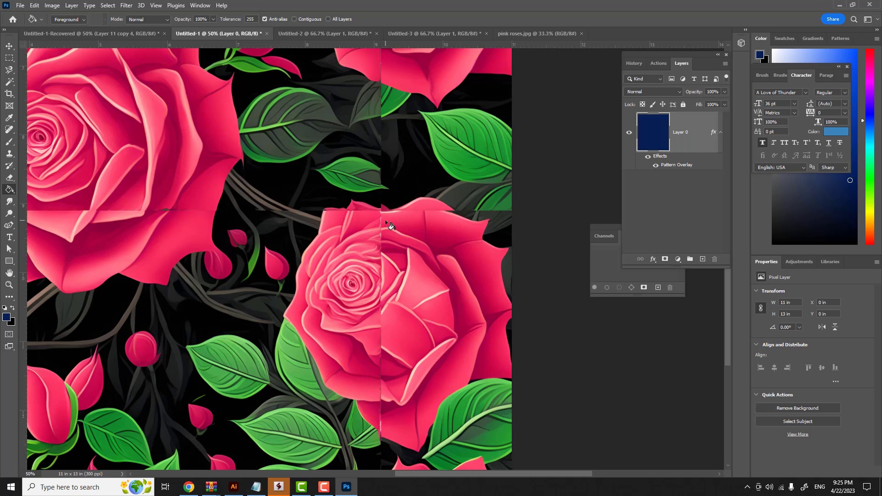
{"action": "scroll", "coordinate": [310, 186], "scroll_direction": "down", "scroll_amount": 3}
{"action": "scroll", "coordinate": [309, 189], "scroll_direction": "up", "scroll_amount": 10}
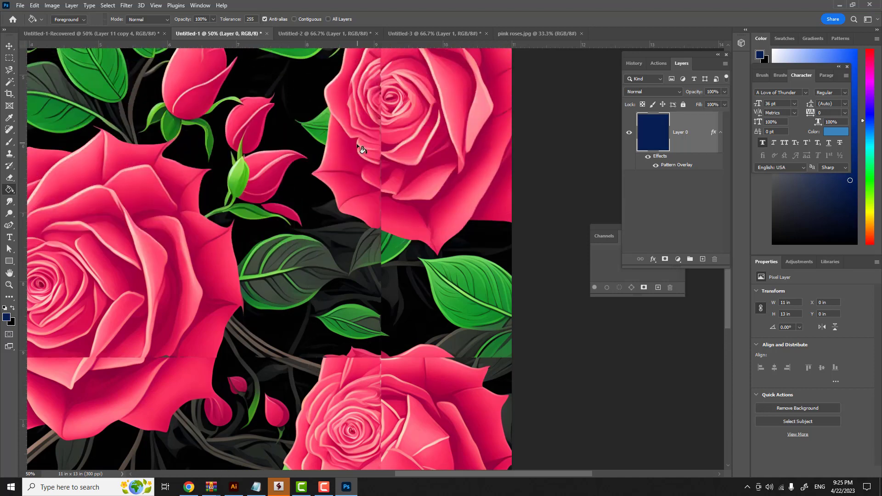
Switch to Leonardo.Ai in Chrome, close the enlarged rose image and set the finetuned model to Leonardo Creative.
{"action": "left_click", "coordinate": [190, 487]}
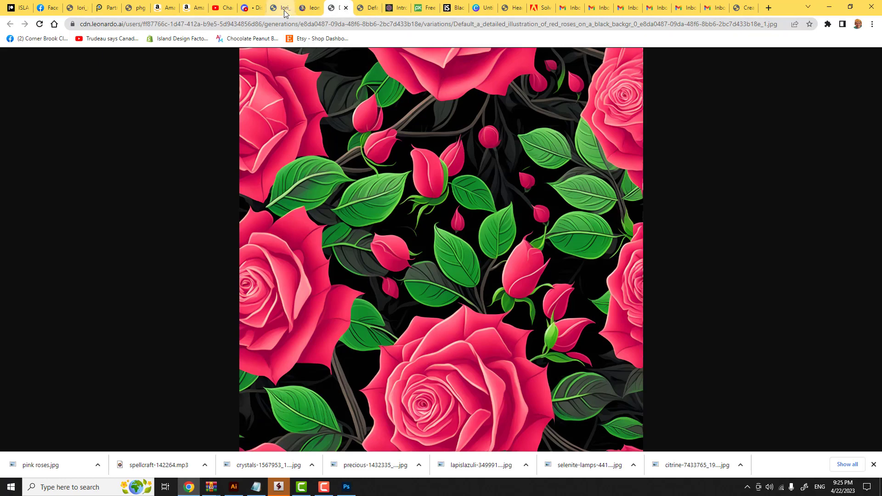
{"action": "left_click", "coordinate": [311, 9]}
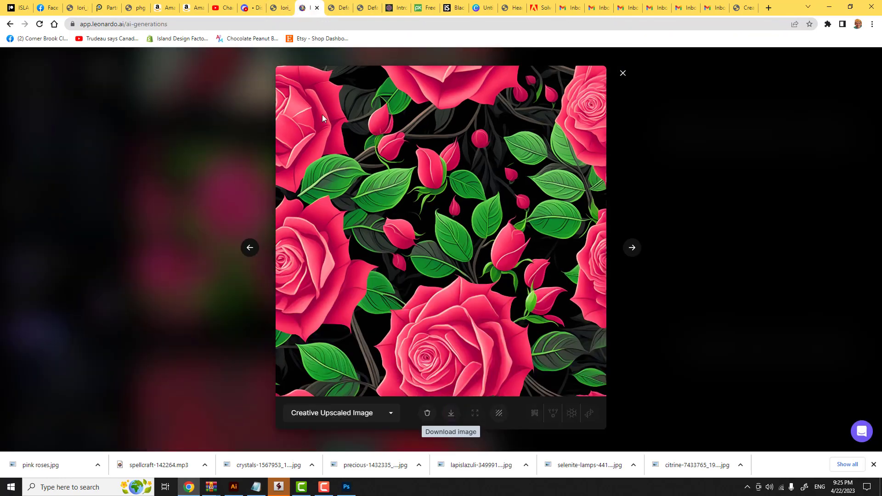
{"action": "left_click", "coordinate": [623, 73]}
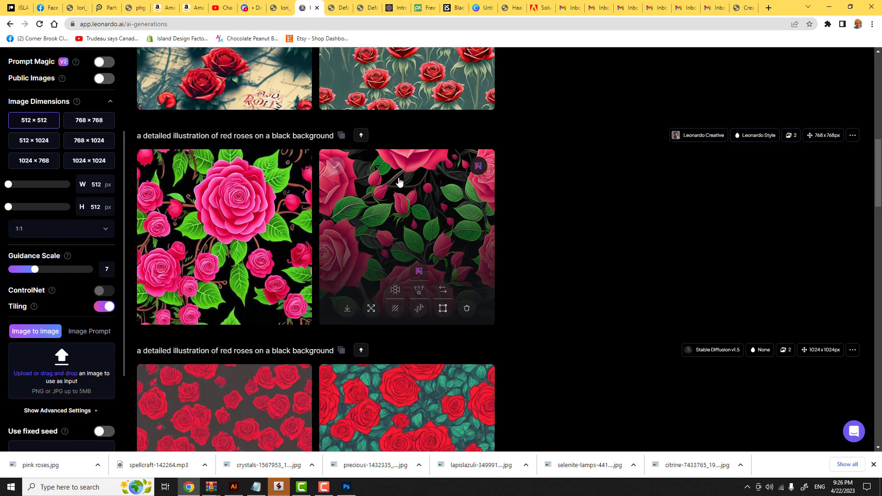
{"action": "scroll", "coordinate": [399, 182], "scroll_direction": "up", "scroll_amount": 10}
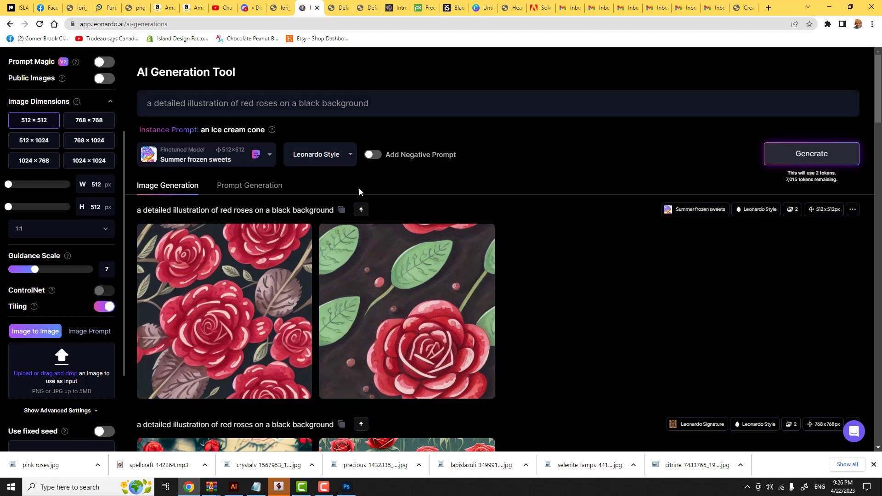
{"action": "left_click", "coordinate": [269, 155]}
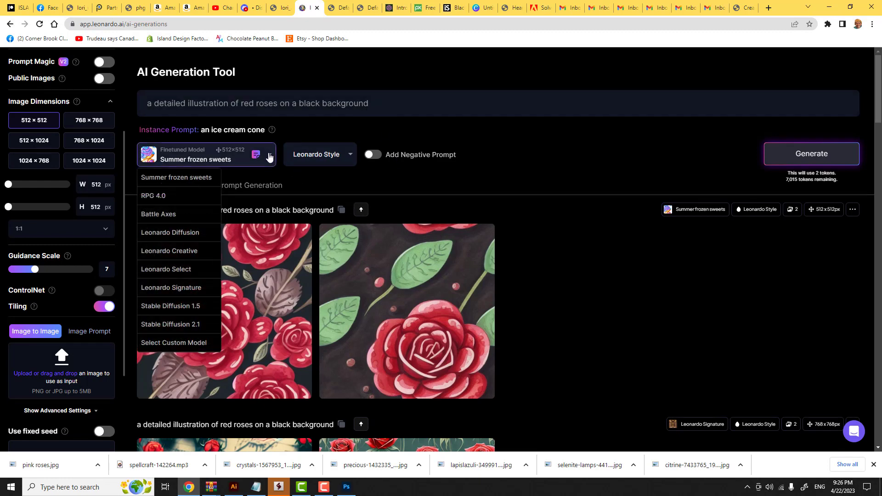
{"action": "left_click", "coordinate": [165, 250]}
Generate images from the prompt "detailed illustration of red tulips" and enlarge the second result with the green background.
{"action": "left_click_drag", "start_coordinate": [373, 107], "coordinate": [102, 119]}
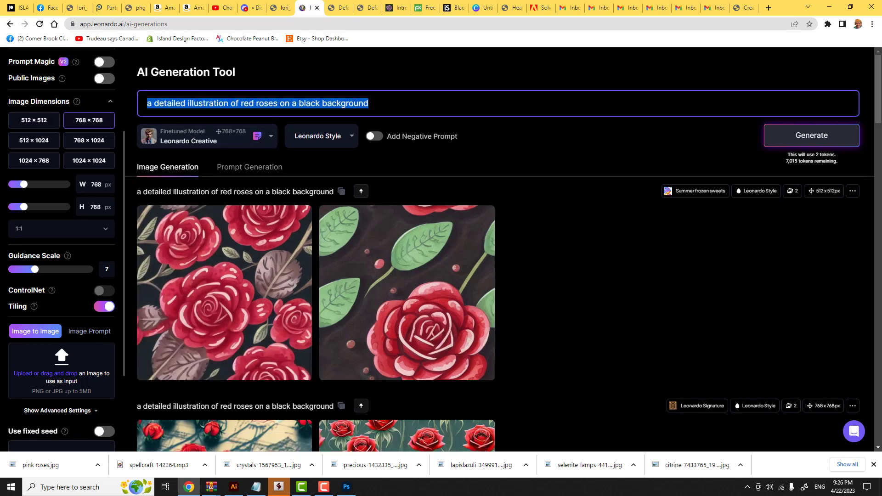
{"action": "type", "text": "detail"}
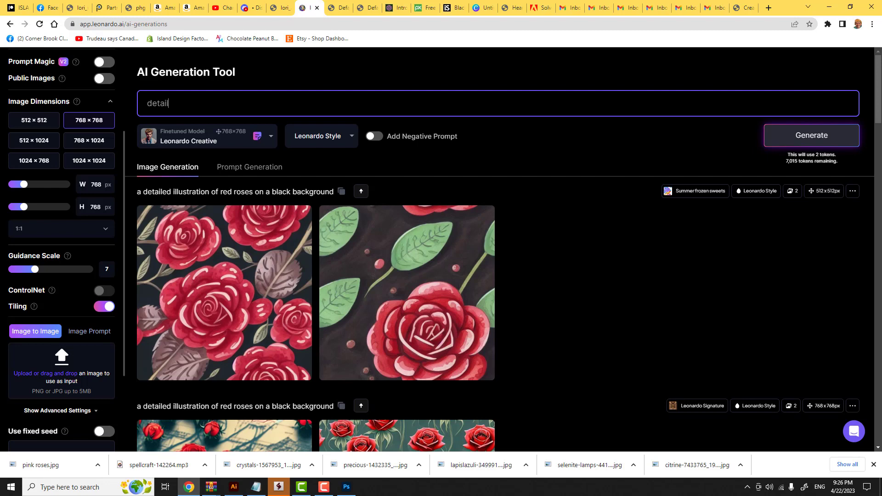
{"action": "type", "text": "ed illustration of red tuli"}
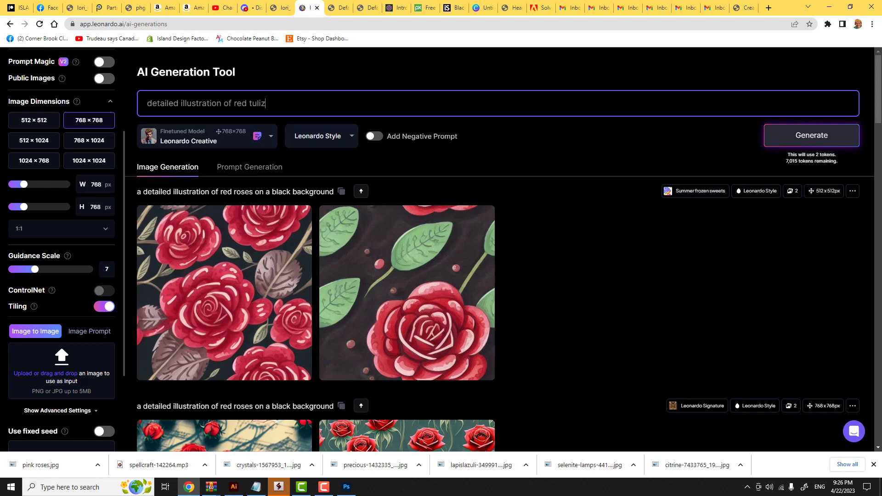
{"action": "type", "text": "ps"}
{"action": "key", "text": "Return"}
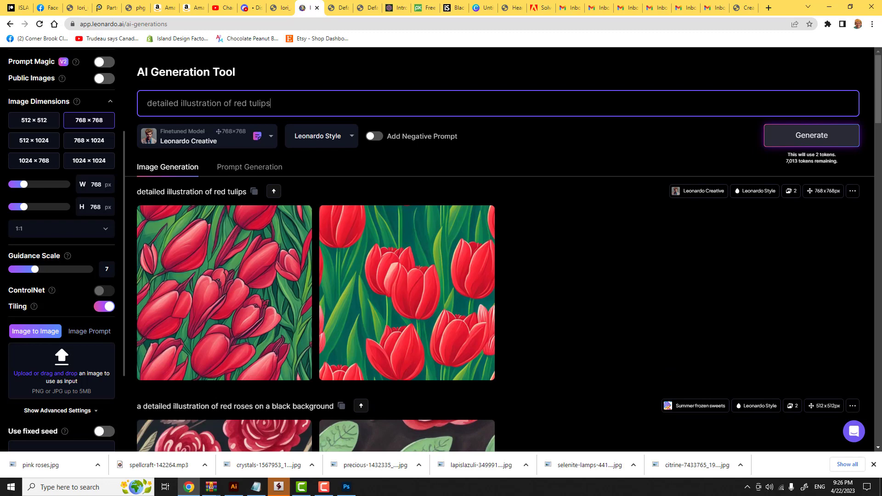
{"action": "left_click", "coordinate": [408, 288]}
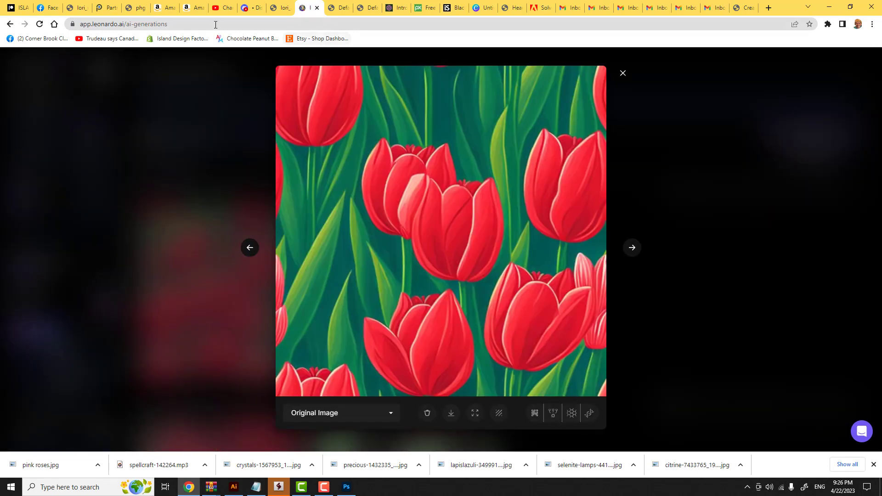
Switch to Midjourney in Discord and run /imagine with the prompt "detailed illustration of red tulips".
{"action": "left_click", "coordinate": [256, 11]}
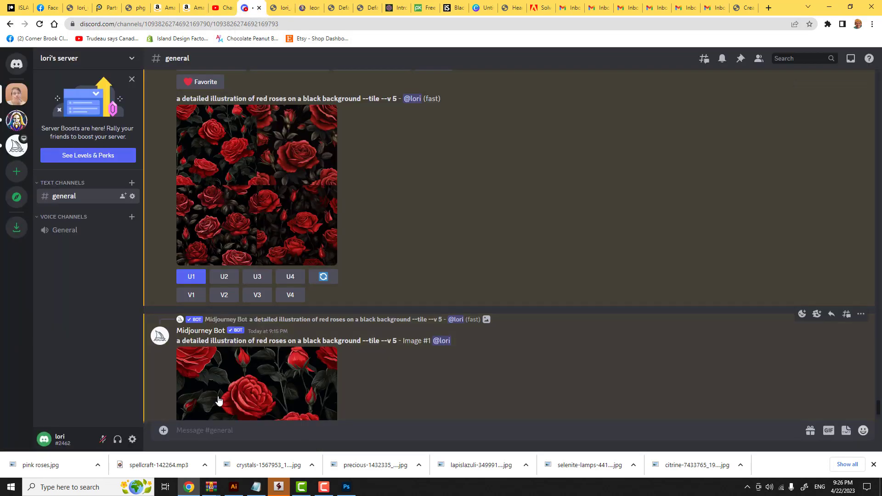
{"action": "type", "text": "/"}
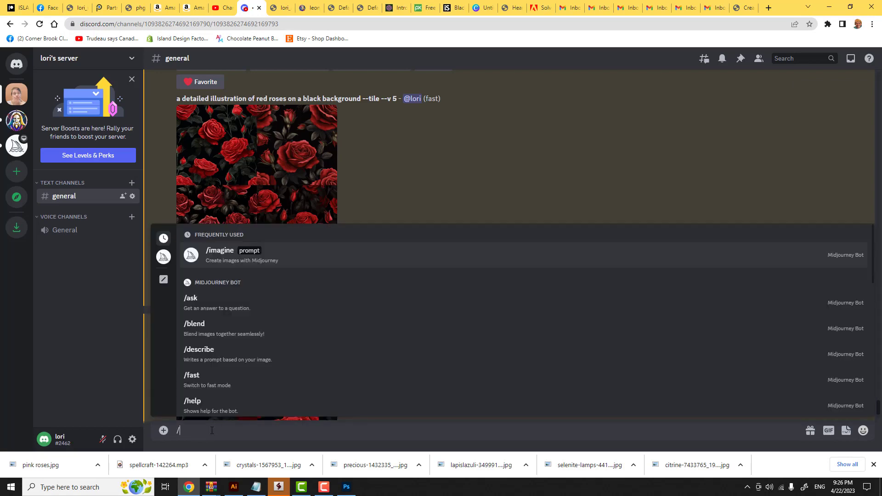
{"action": "type", "text": "imagine"}
{"action": "key", "text": "Return"}
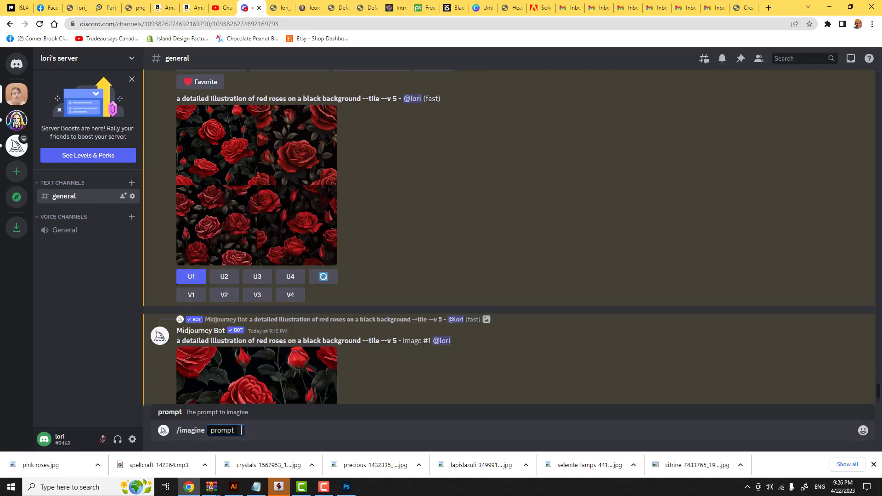
{"action": "type", "text": "detailed illustr"}
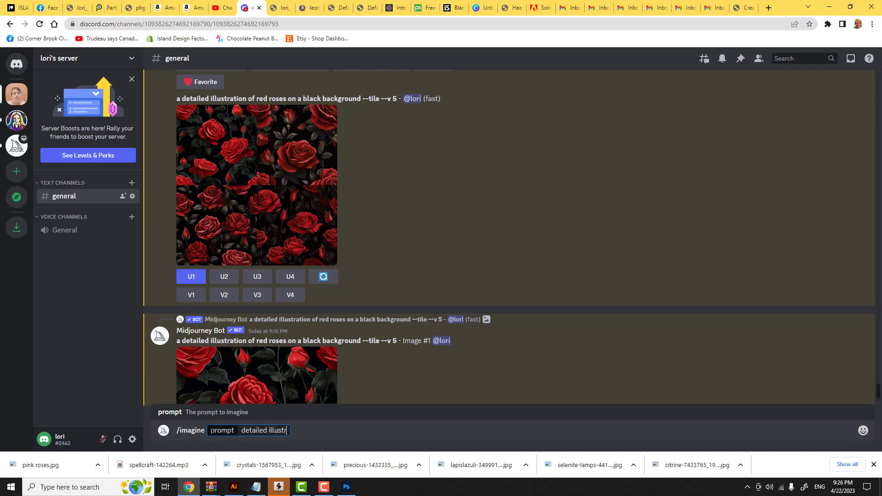
{"action": "type", "text": "ation of red tulips"}
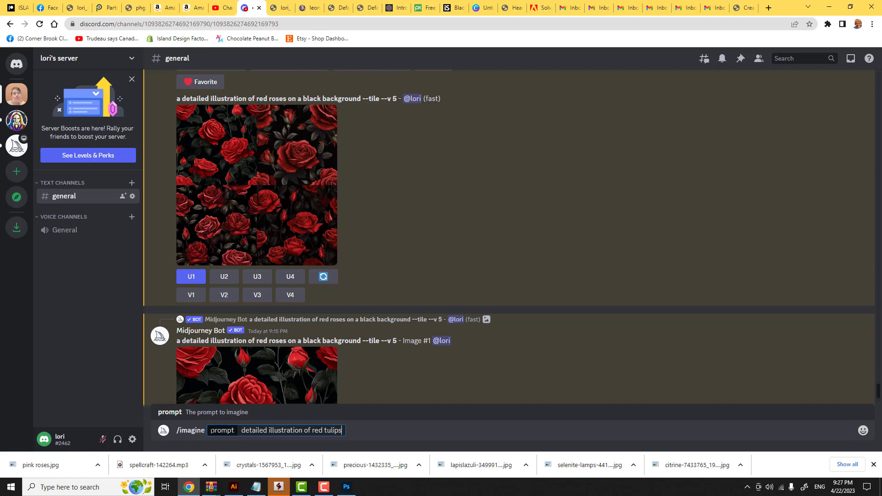
{"action": "key", "text": "Return"}
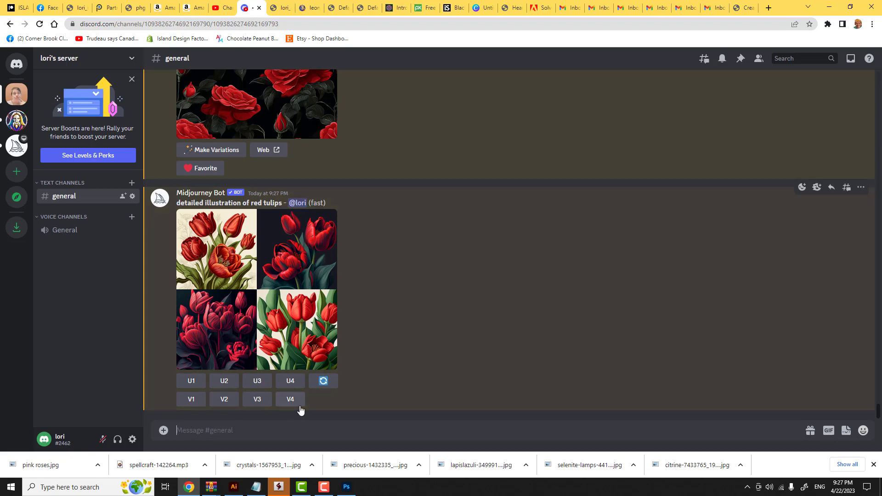
{"action": "type", "text": "."}
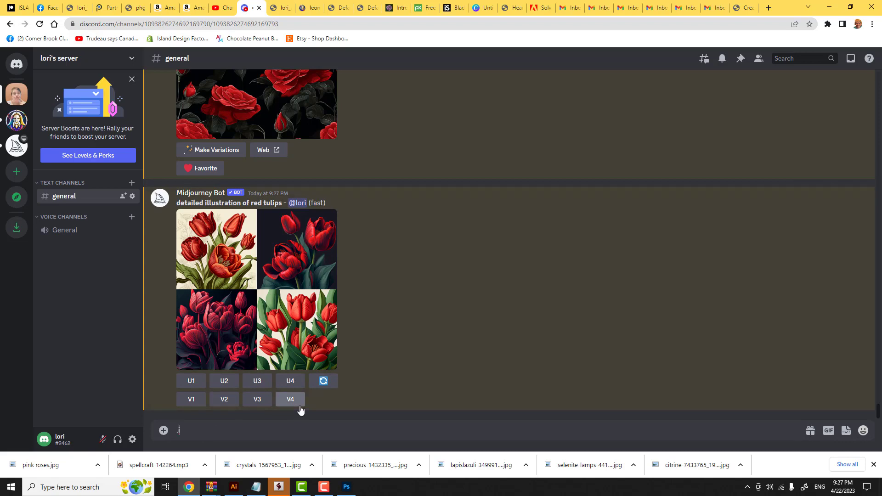
{"action": "type", "text": "imagine"}
{"action": "key", "text": "BackSpace"}
{"action": "key", "text": "BackSpace"}
{"action": "key", "text": "BackSpace"}
{"action": "key", "text": "BackSpace"}
{"action": "key", "text": "BackSpace"}
{"action": "key", "text": "BackSpace"}
{"action": "key", "text": "BackSpace"}
{"action": "key", "text": "BackSpace"}
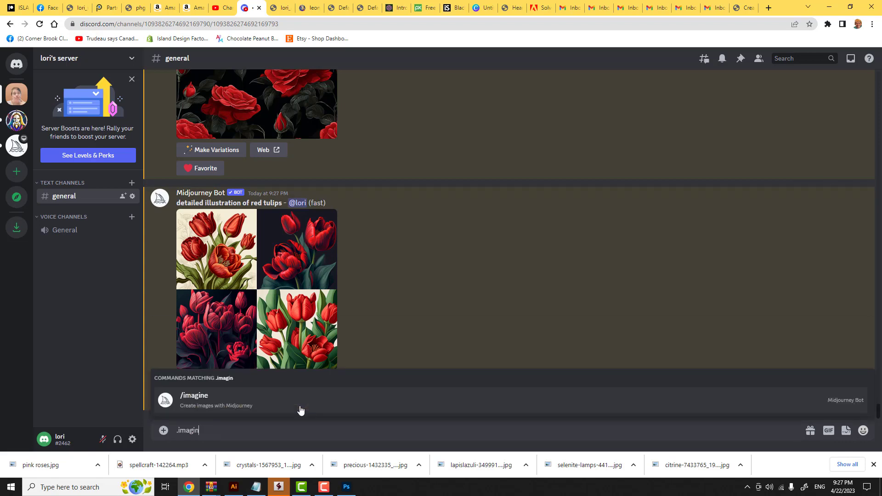
Run /imagine in Midjourney with the prompt "detailed illustration of red tulips --tile --v 5".
{"action": "type", "text": "/"}
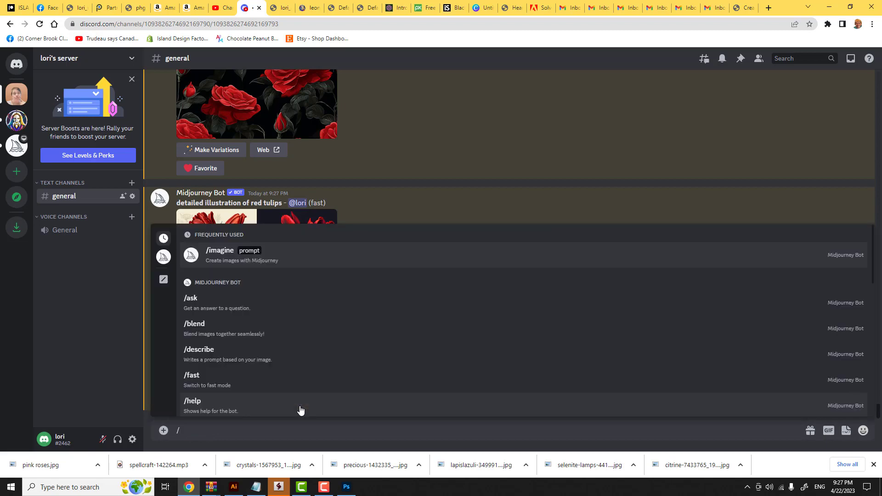
{"action": "type", "text": "imagine"}
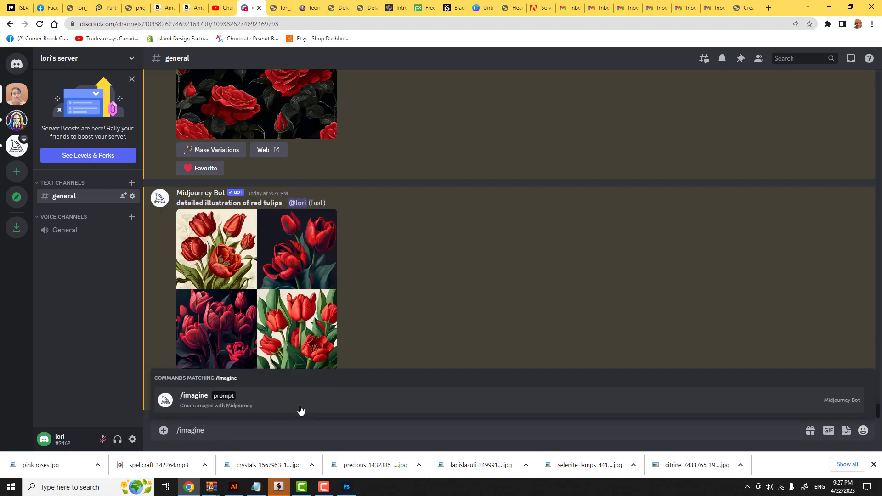
{"action": "left_click", "coordinate": [301, 410]}
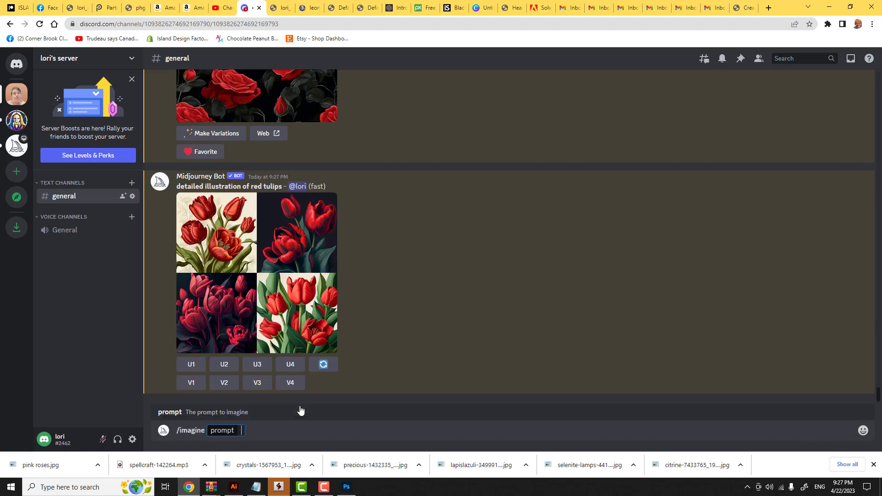
{"action": "type", "text": "detailed illustration of "}
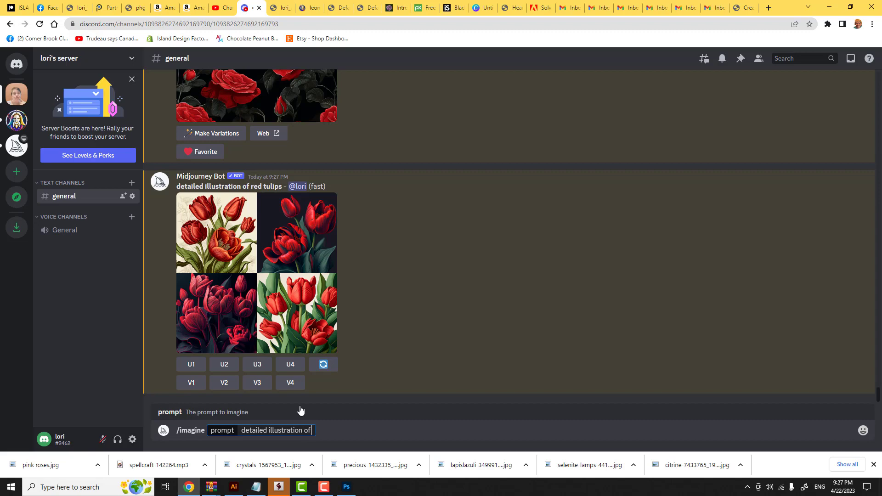
{"action": "type", "text": "red tulips --tile -"}
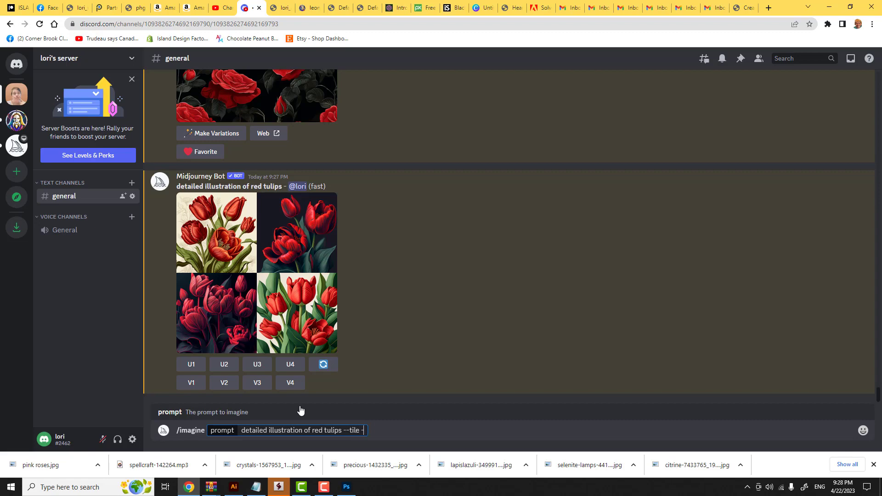
{"action": "type", "text": "-v 5"}
{"action": "key", "text": "Return"}
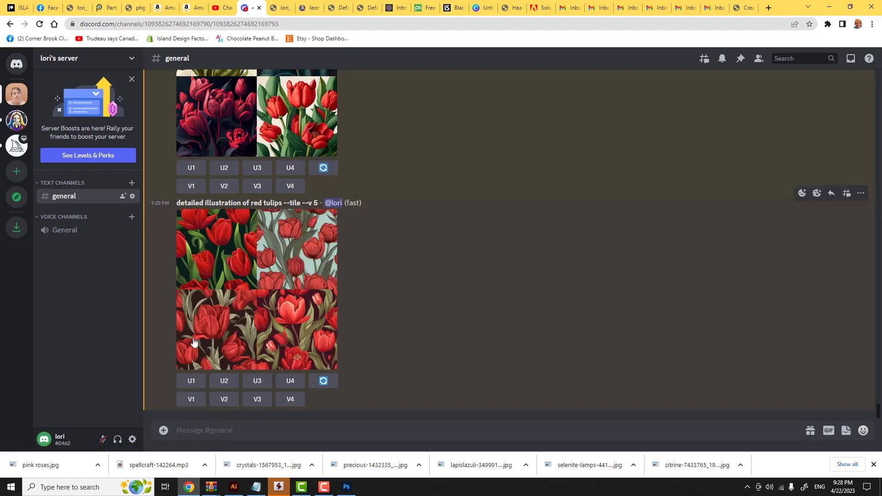
Upscale the first image of the tiled tulip grid and copy its full-size version from the browser.
{"action": "left_click", "coordinate": [190, 381]}
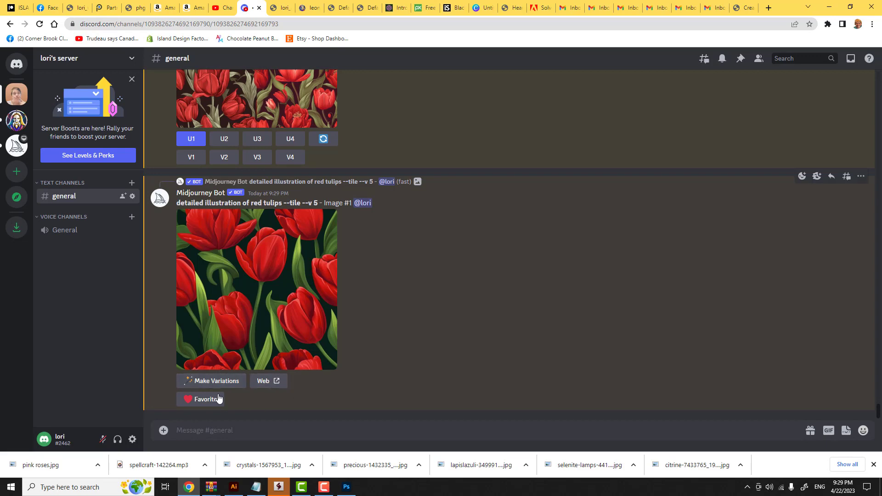
{"action": "left_click", "coordinate": [252, 305]}
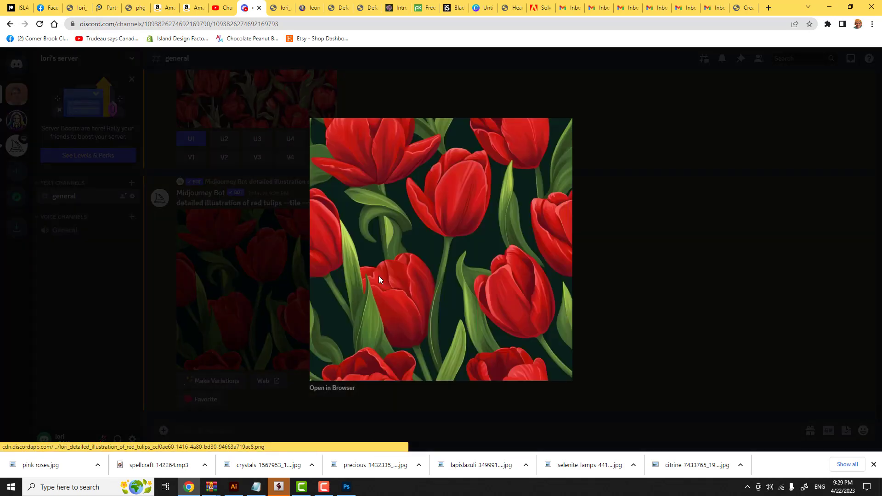
{"action": "left_click", "coordinate": [332, 389]}
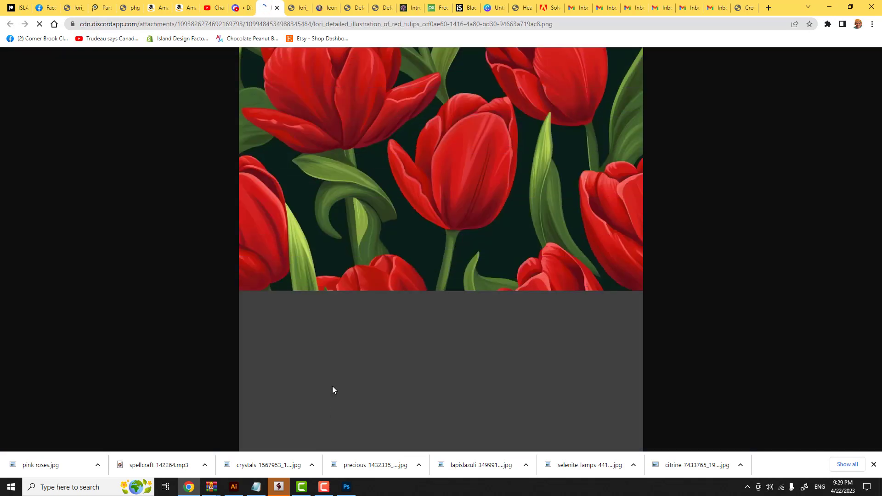
{"action": "right_click", "coordinate": [404, 278]}
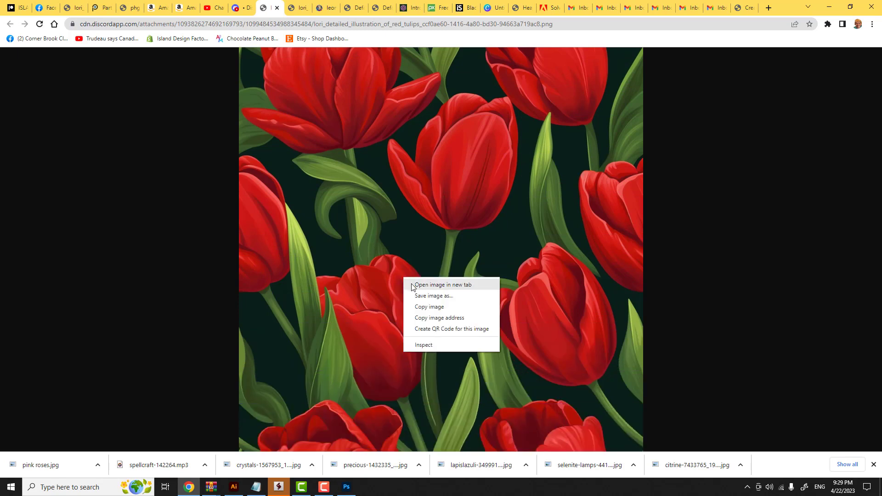
{"action": "left_click", "coordinate": [419, 307]}
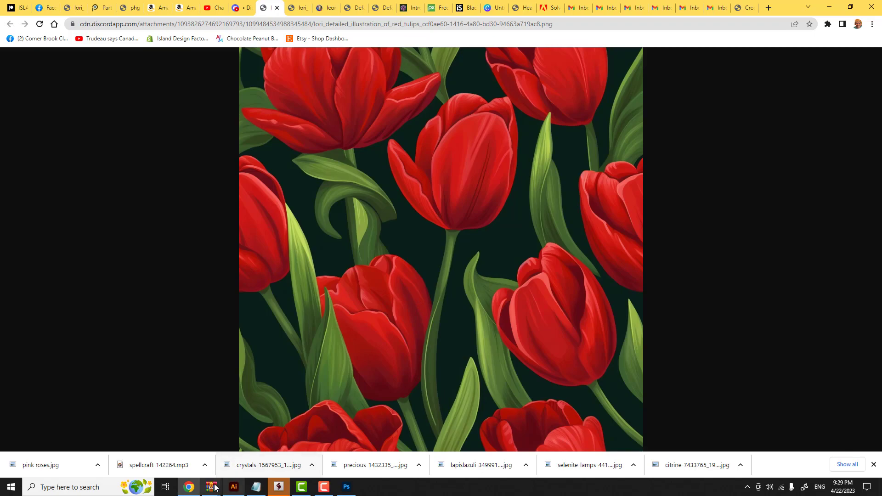
Switch to Photoshop and paste the copied Midjourney tulip image into a new 1024 x 1024 px document at 72 ppi.
{"action": "left_click", "coordinate": [347, 487]}
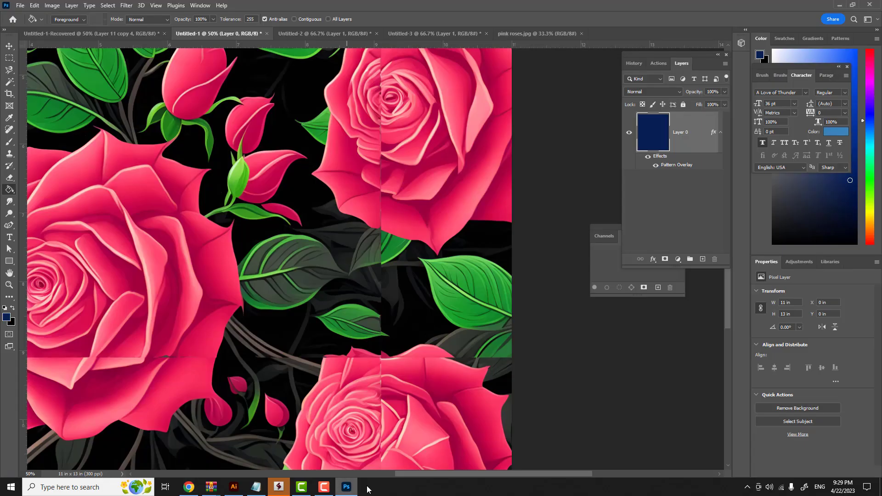
{"action": "left_click", "coordinate": [20, 6]}
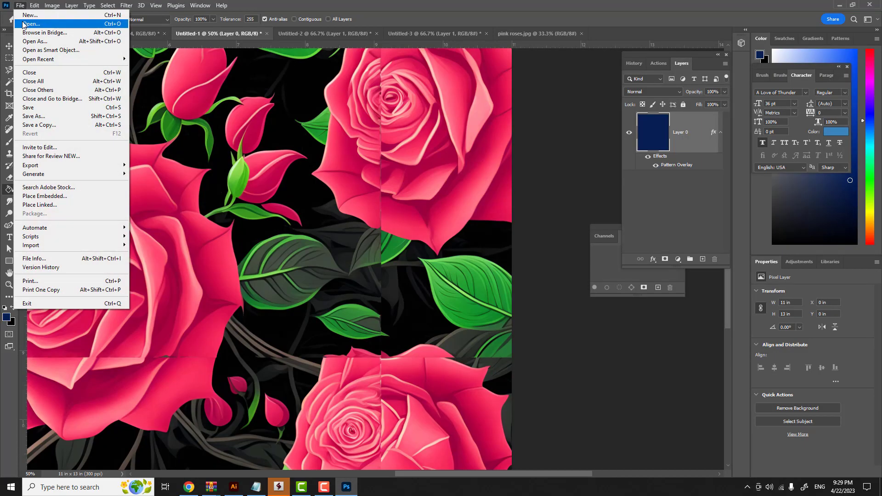
{"action": "left_click", "coordinate": [28, 14]}
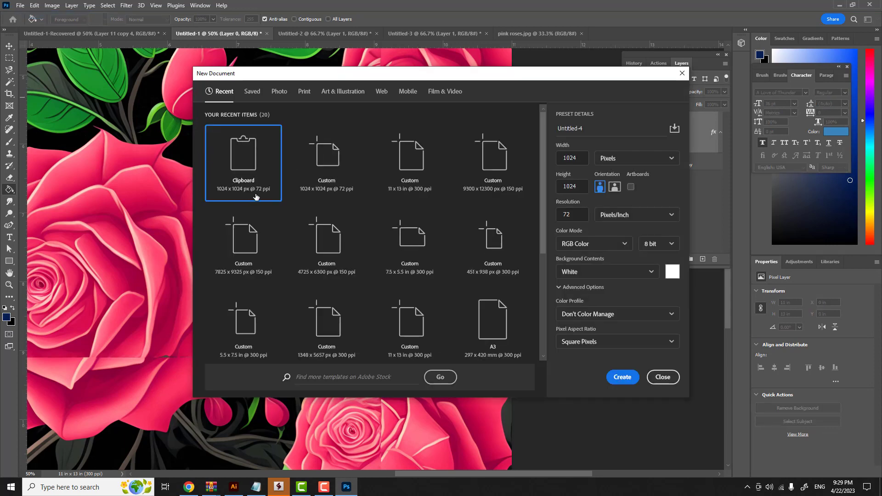
{"action": "left_click", "coordinate": [622, 378]}
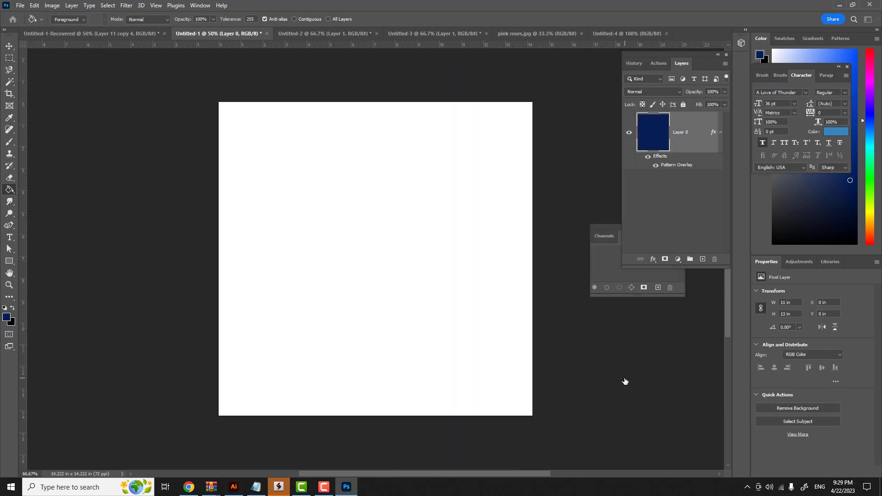
{"action": "key", "text": "ctrl+v"}
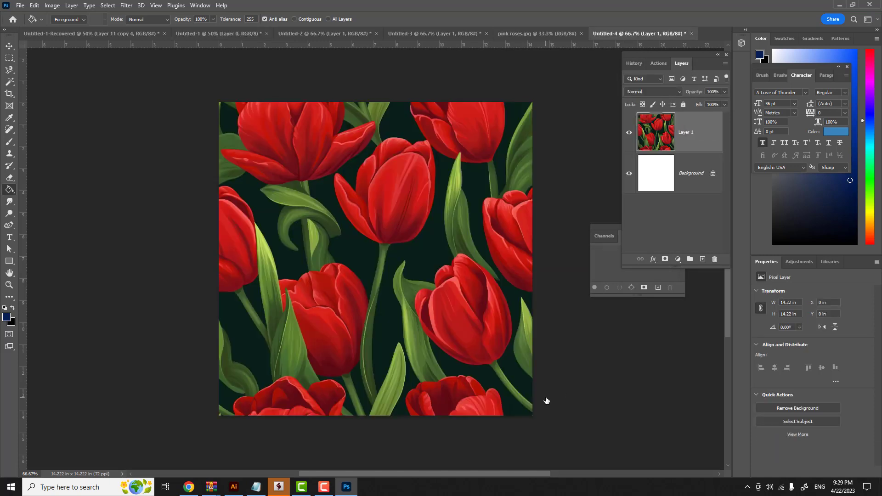
Define the dark-background tulip image as a pattern, keeping the suggested name.
{"action": "left_click", "coordinate": [36, 7]}
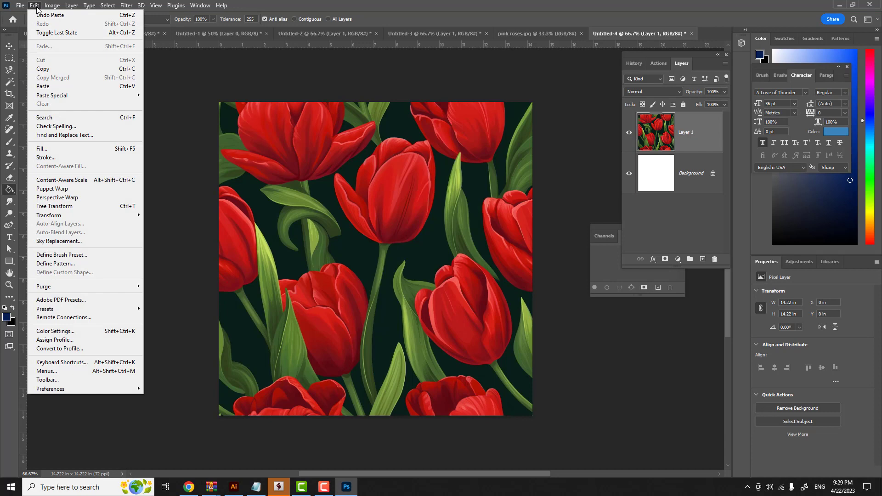
{"action": "left_click", "coordinate": [56, 263]}
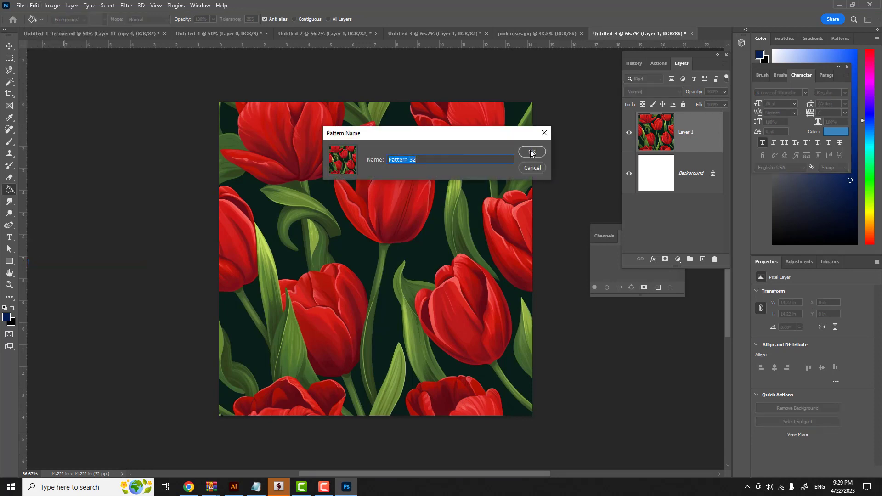
{"action": "left_click", "coordinate": [529, 152]}
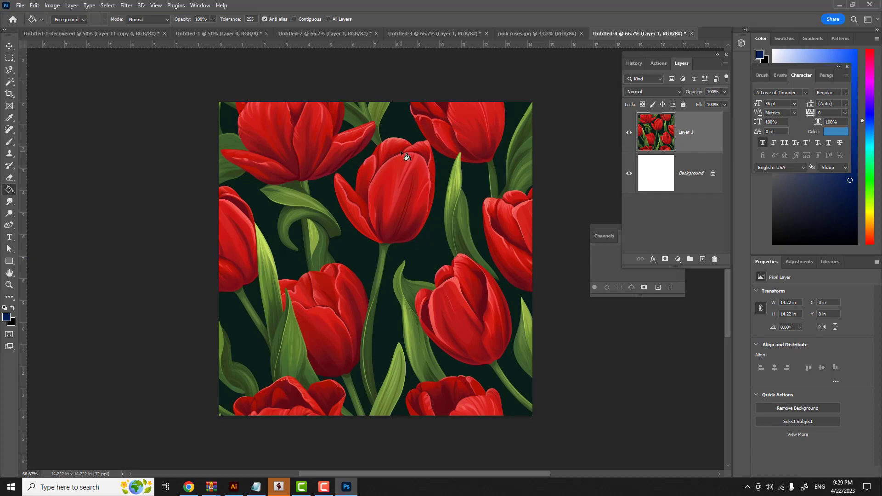
Replace the rose pattern in the Pattern Overlay of Untitled-1's Layer 0 with the dark-background tulip pattern.
{"action": "left_click", "coordinate": [222, 35]}
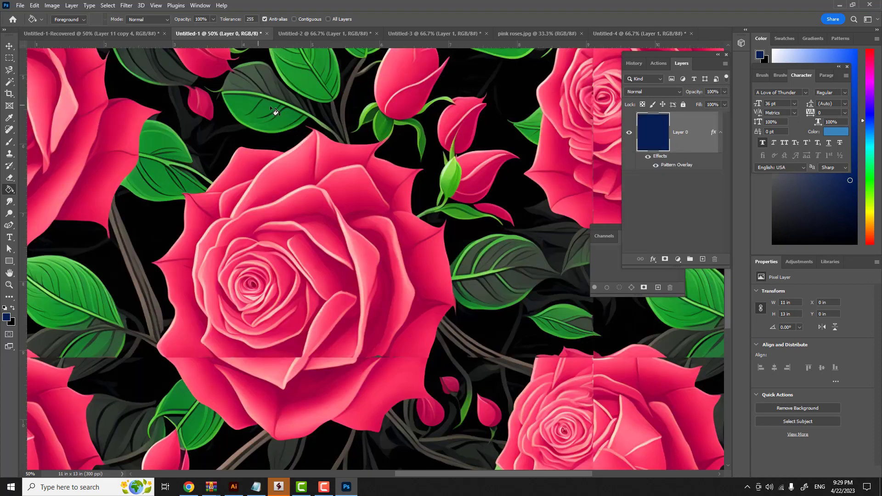
{"action": "key", "text": "ctrl+minus"}
{"action": "key", "text": "ctrl+minus"}
{"action": "key", "text": "ctrl+minus"}
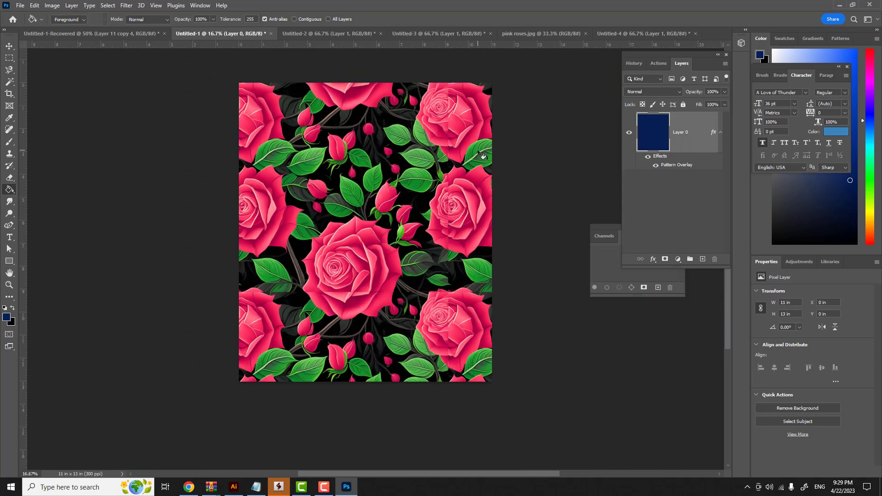
{"action": "double_click", "coordinate": [676, 166]}
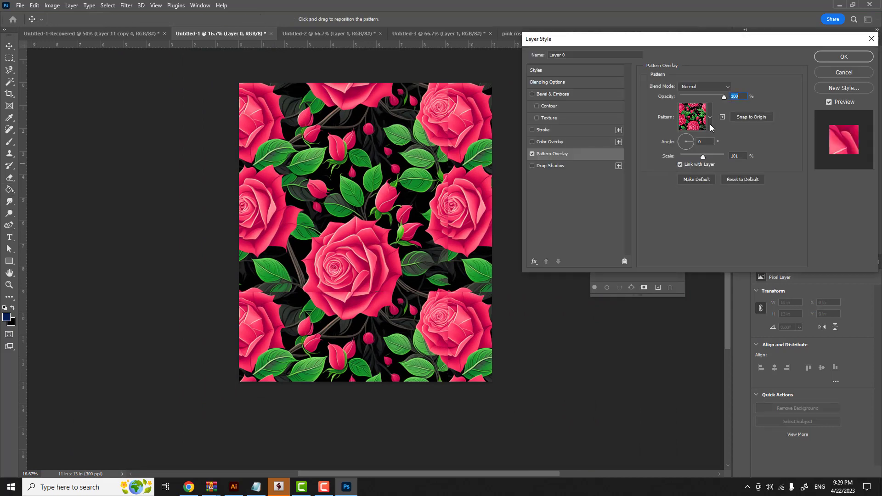
{"action": "left_click", "coordinate": [709, 124]}
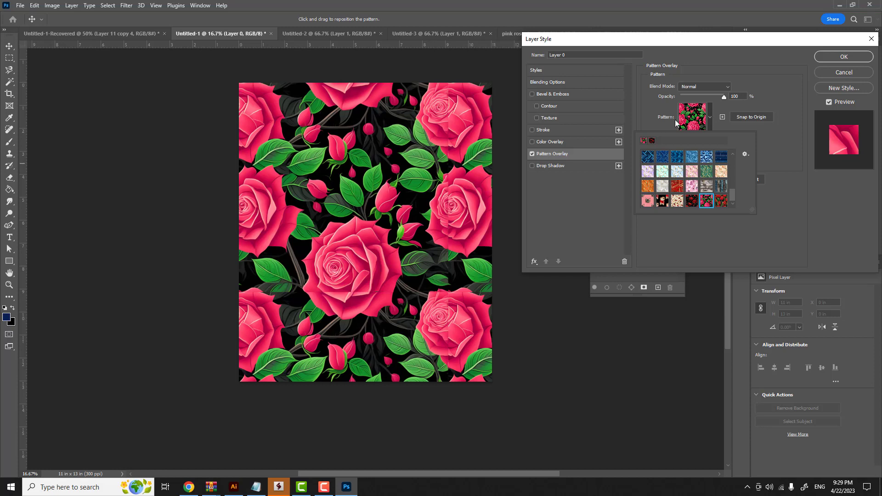
{"action": "left_click", "coordinate": [720, 201]}
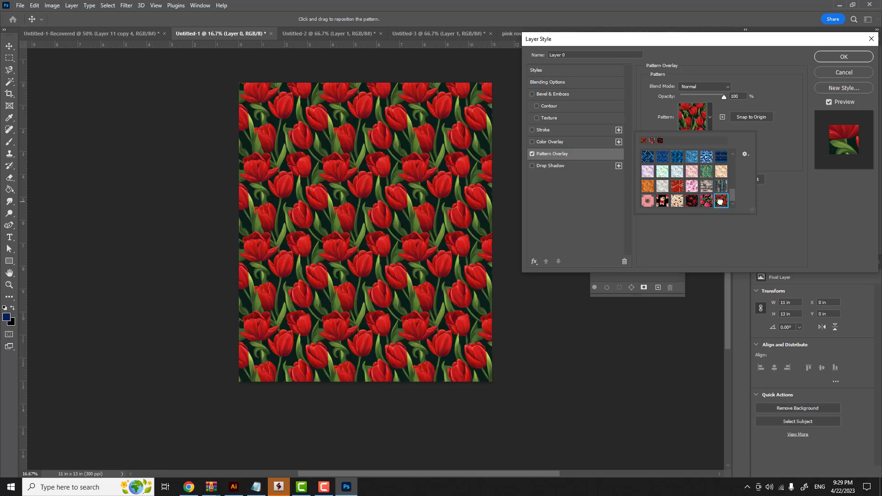
{"action": "left_click", "coordinate": [787, 189]}
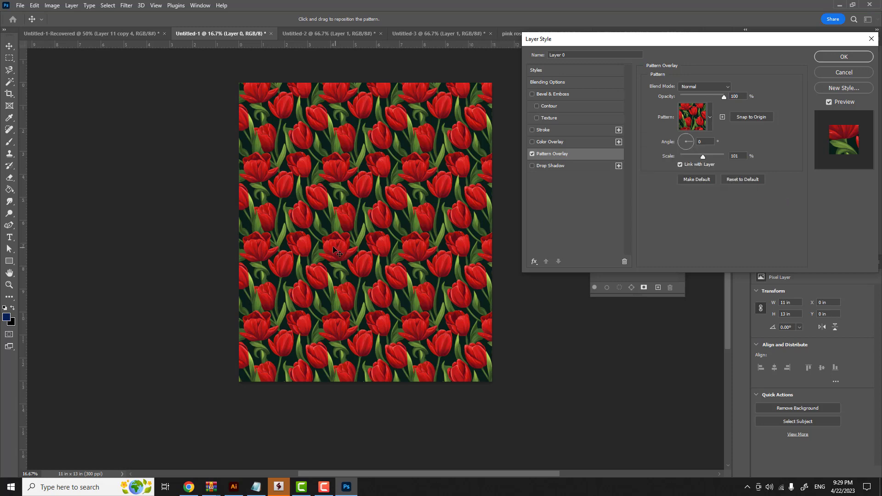
{"action": "left_click", "coordinate": [834, 58]}
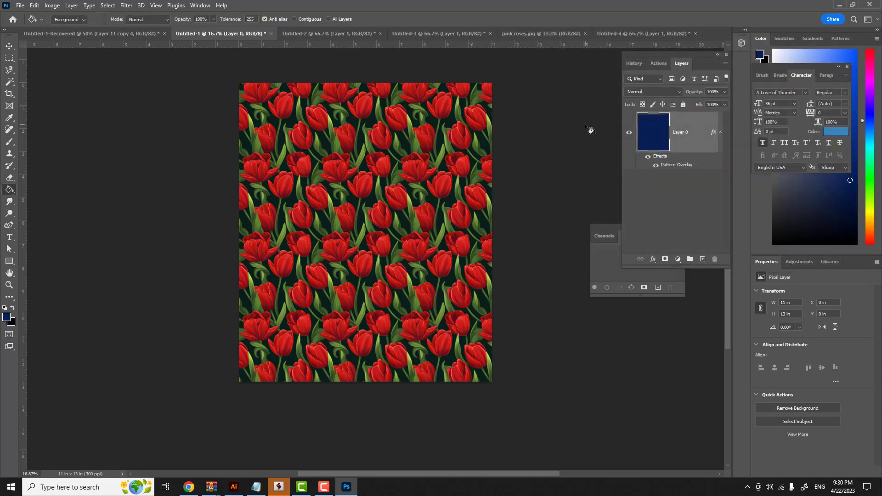
Examine the repeating dark-background tulip pattern up close for visible seams between tiles.
{"action": "key", "text": "ctrl+plus"}
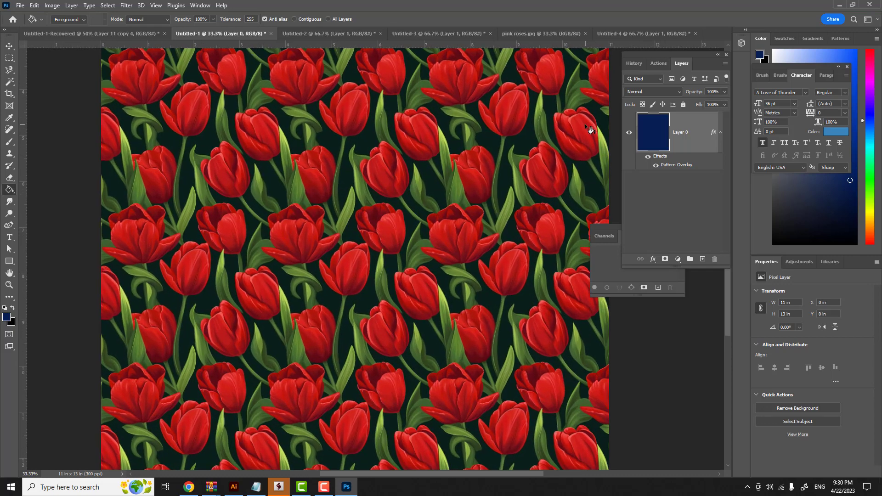
{"action": "key", "text": "ctrl+plus"}
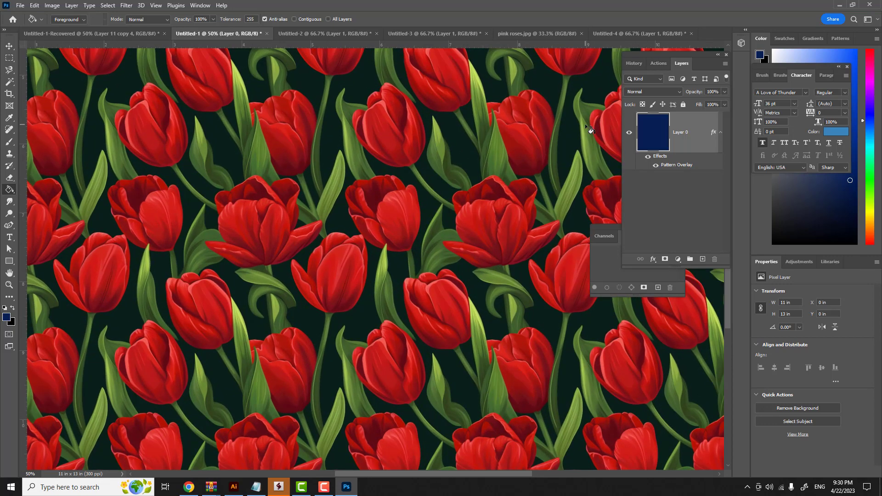
{"action": "key", "text": "ctrl+minus"}
{"action": "key", "text": "ctrl+minus"}
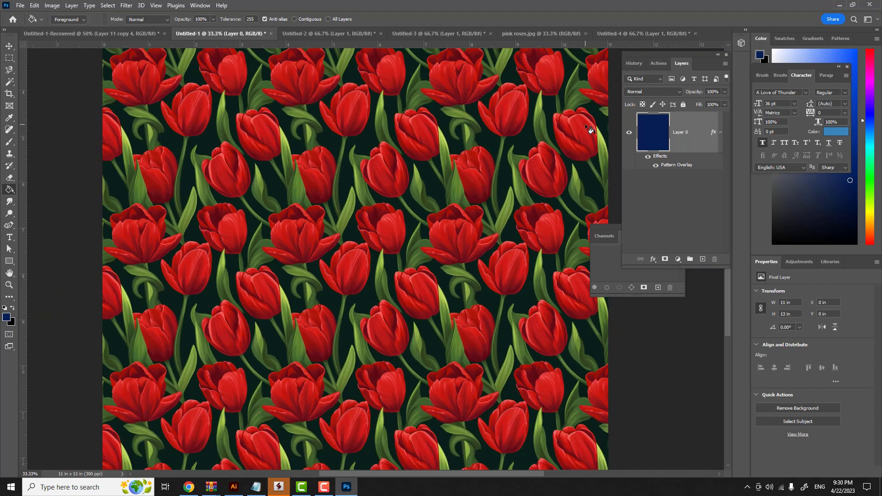
{"action": "key", "text": "ctrl+plus"}
{"action": "key", "text": "ctrl+plus"}
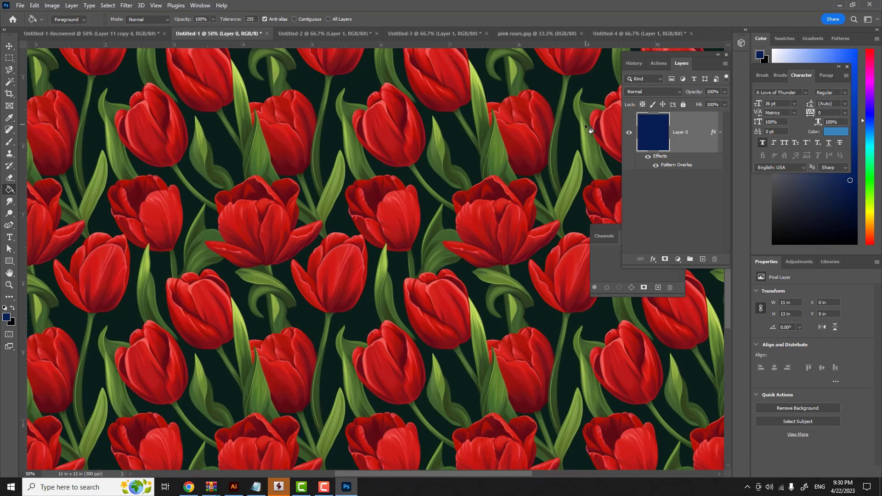
{"action": "key", "text": "ctrl+minus"}
{"action": "key", "text": "ctrl+minus"}
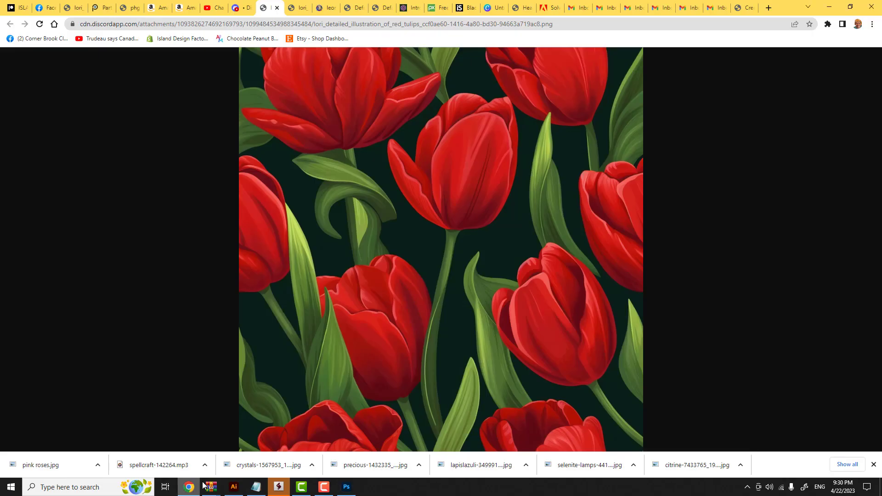
Switch to Leonardo.Ai in the browser, open the green-background tulip image at full size and copy it.
{"action": "left_click", "coordinate": [189, 487]}
{"action": "left_click", "coordinate": [317, 8]}
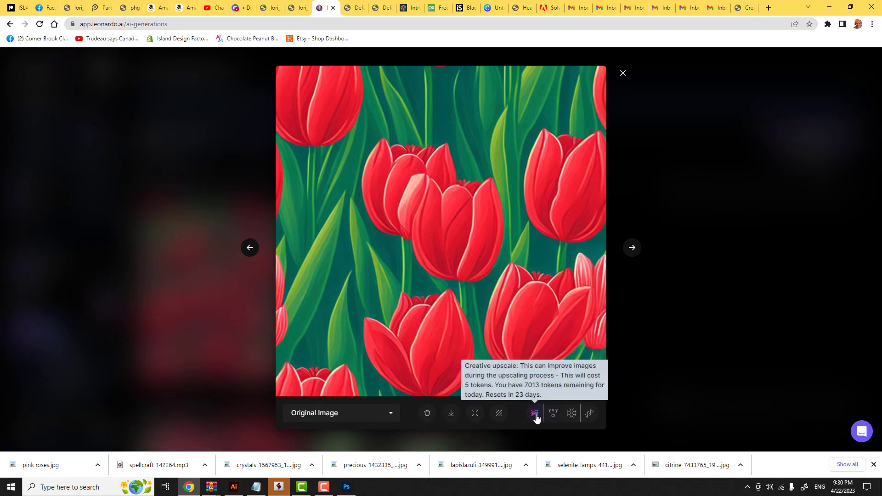
{"action": "left_click", "coordinate": [450, 415]}
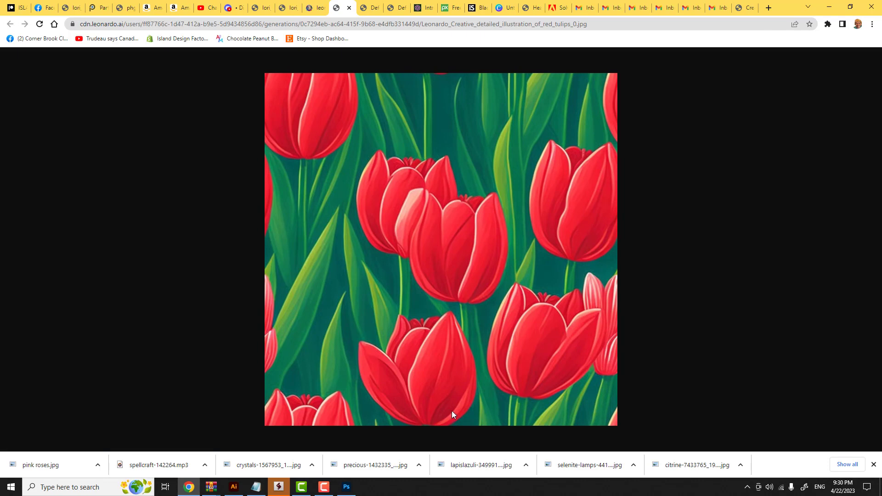
{"action": "right_click", "coordinate": [441, 274]}
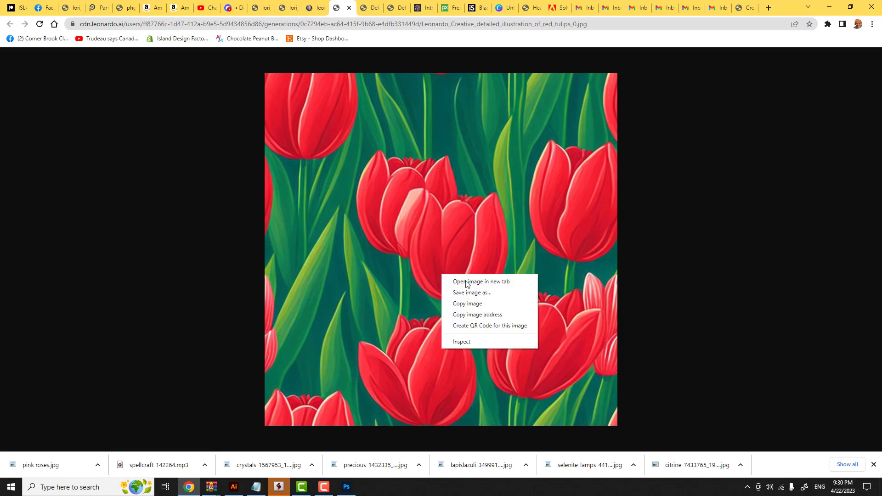
{"action": "left_click", "coordinate": [458, 302]}
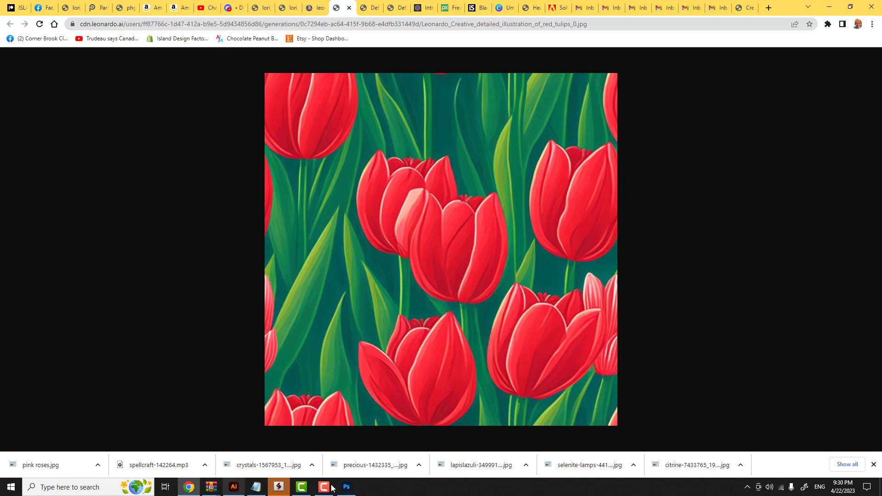
Switch to Photoshop and paste the Leonardo.Ai tulip image into a new 768 x 768 px document at 72 ppi.
{"action": "left_click", "coordinate": [346, 487]}
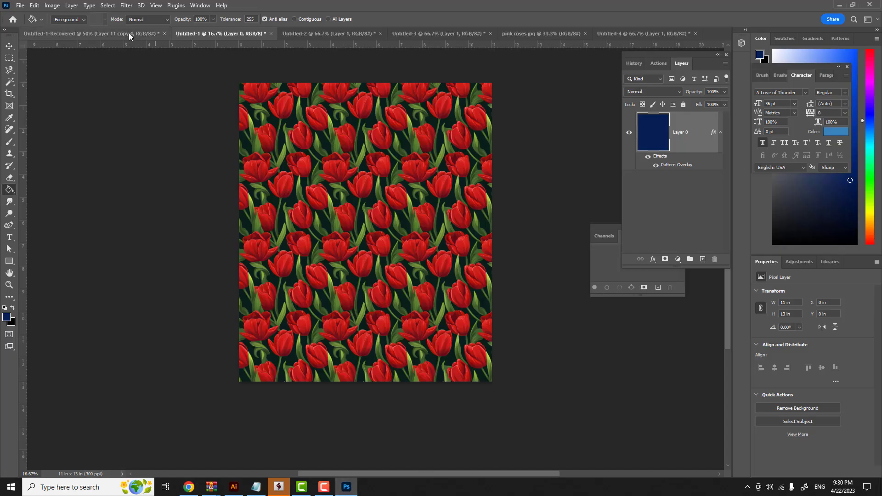
{"action": "left_click", "coordinate": [21, 5]}
{"action": "left_click", "coordinate": [32, 15]}
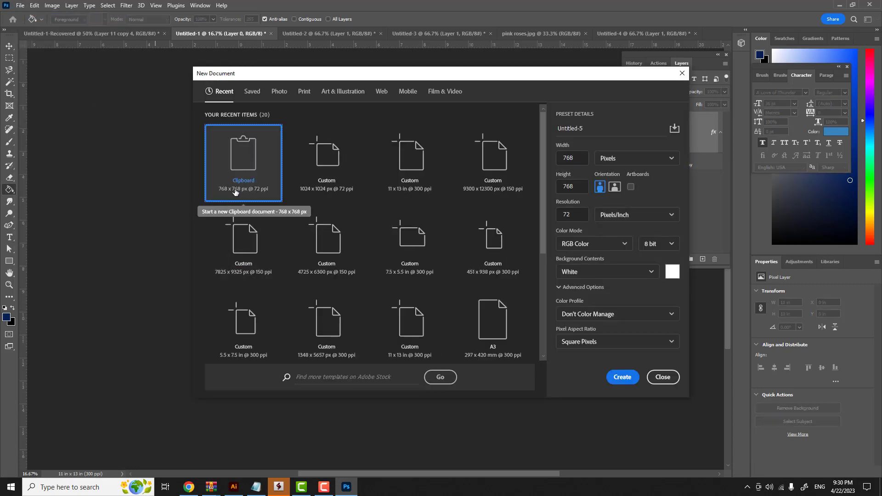
{"action": "left_click", "coordinate": [621, 377]}
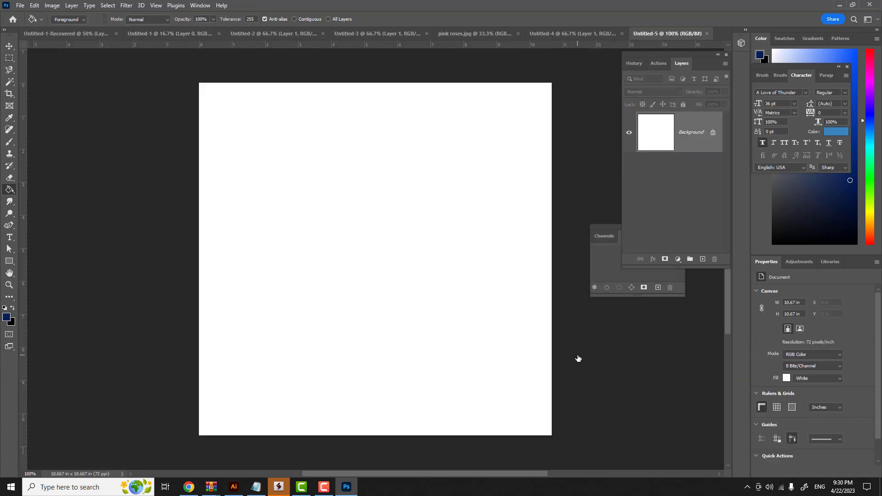
{"action": "key", "text": "ctrl+v"}
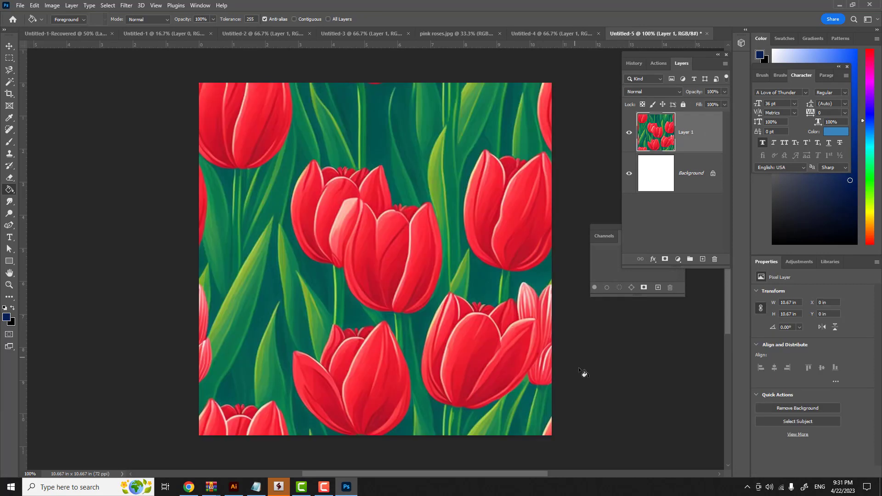
Define the green-background tulip image as a pattern, keeping the suggested name.
{"action": "left_click", "coordinate": [35, 5]}
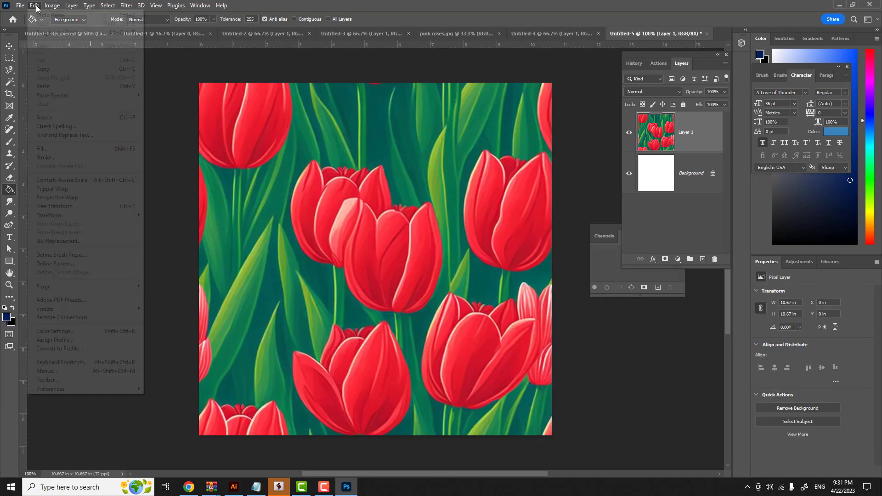
{"action": "left_click", "coordinate": [50, 265]}
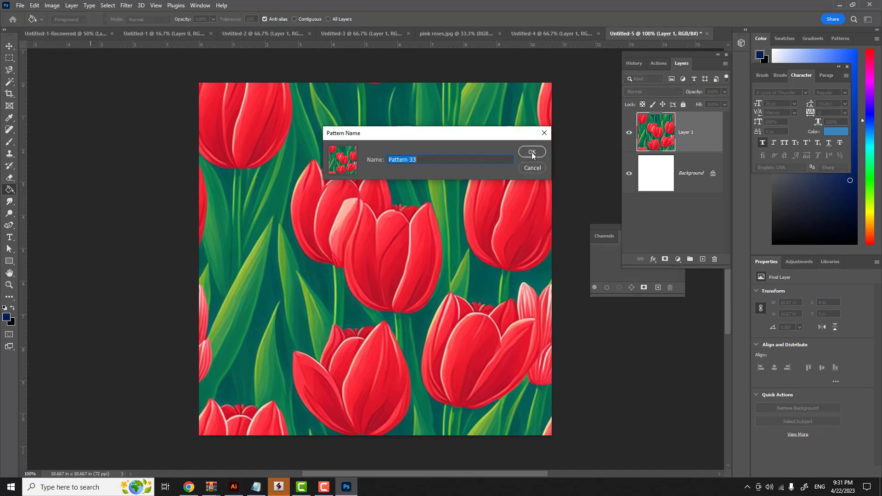
{"action": "left_click", "coordinate": [461, 158]}
{"action": "key", "text": "Return"}
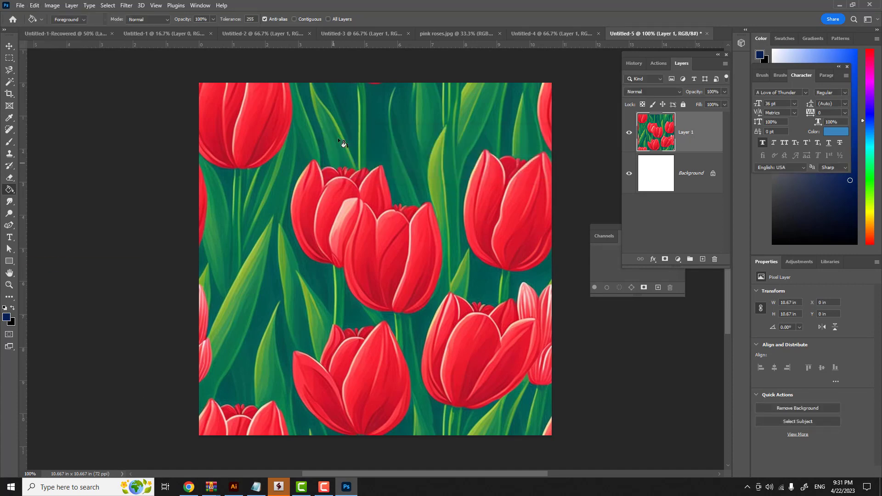
Change the pattern overlay on the 11 x 13 in Untitled-1 document's layer to the green-background tulip pattern.
{"action": "left_click", "coordinate": [150, 32]}
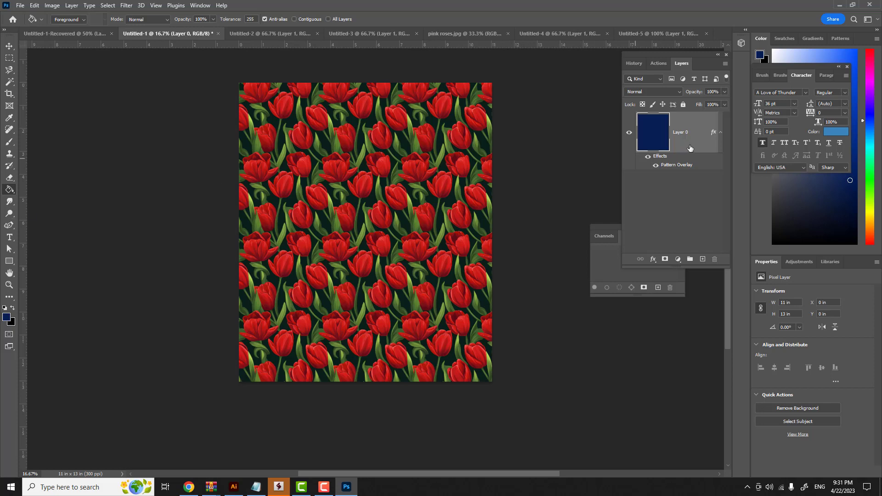
{"action": "double_click", "coordinate": [690, 147]}
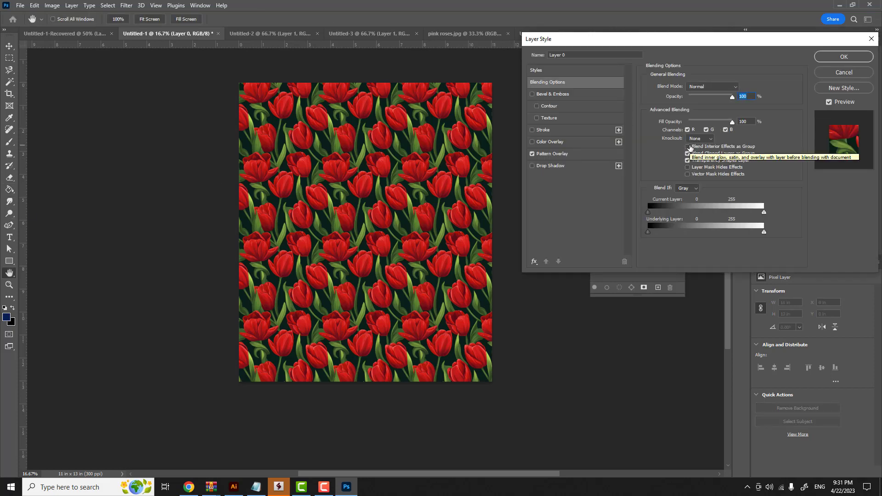
{"action": "left_click", "coordinate": [555, 157]}
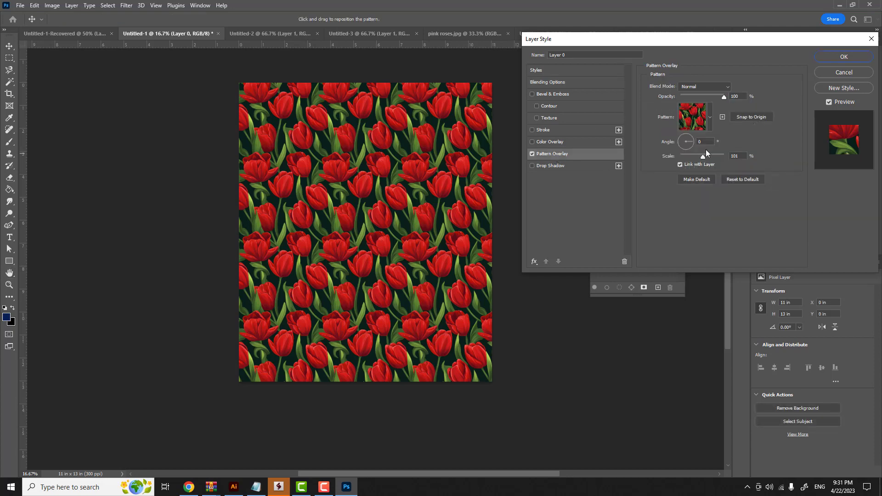
{"action": "left_click", "coordinate": [710, 127]}
{"action": "scroll", "coordinate": [643, 202], "scroll_direction": "down", "scroll_amount": 2}
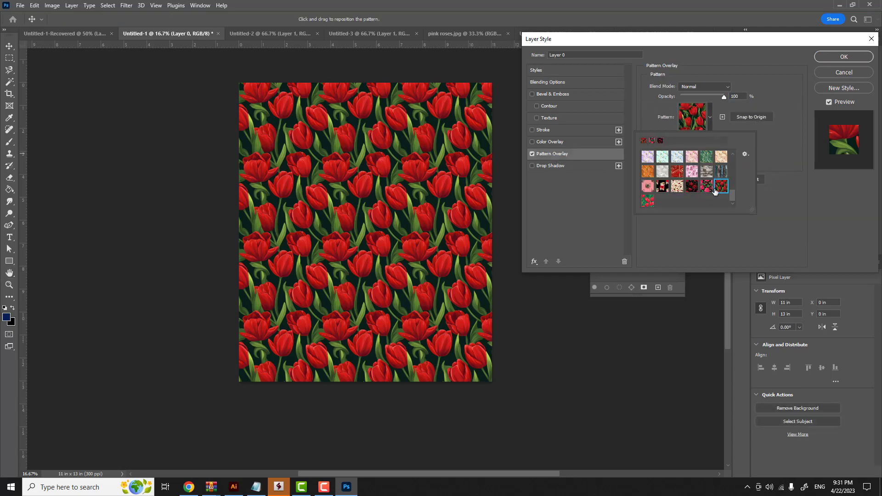
{"action": "left_click", "coordinate": [646, 202]}
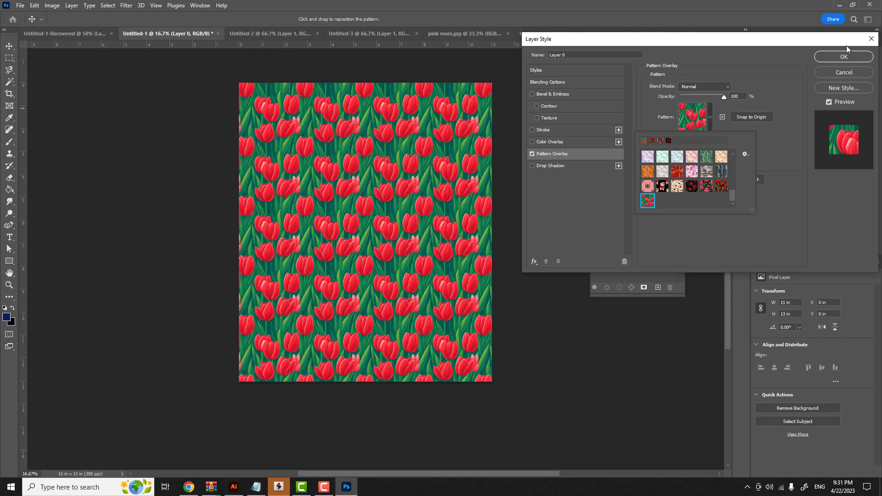
{"action": "left_click", "coordinate": [835, 57]}
{"action": "left_click", "coordinate": [836, 57]}
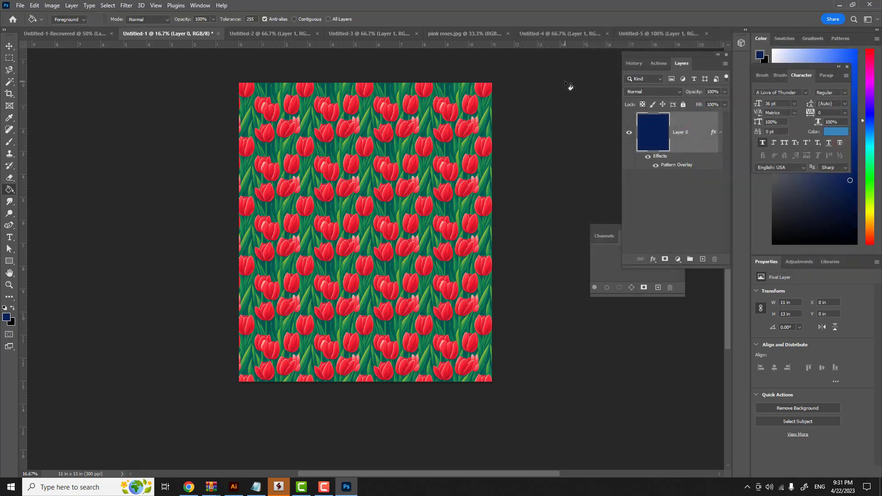
Examine the repeating green-background tulip pattern at several magnifications for visible seams between tiles.
{"action": "key", "text": "ctrl+plus"}
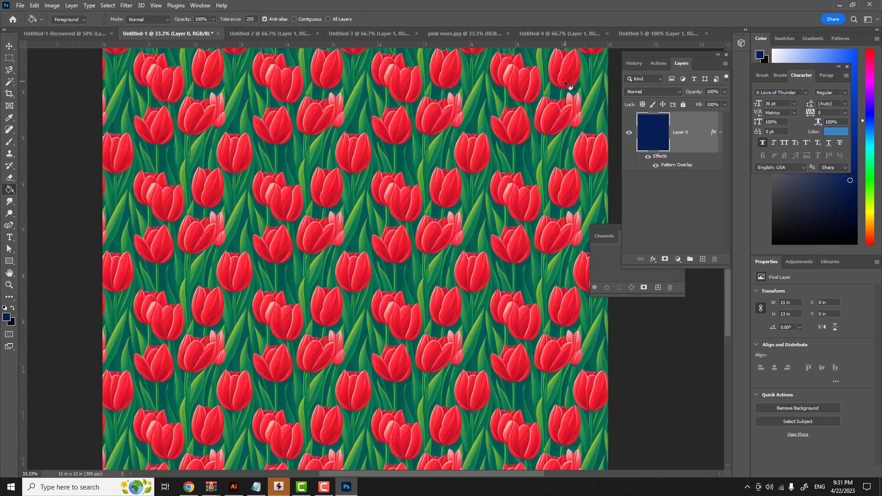
{"action": "key", "text": "ctrl+plus"}
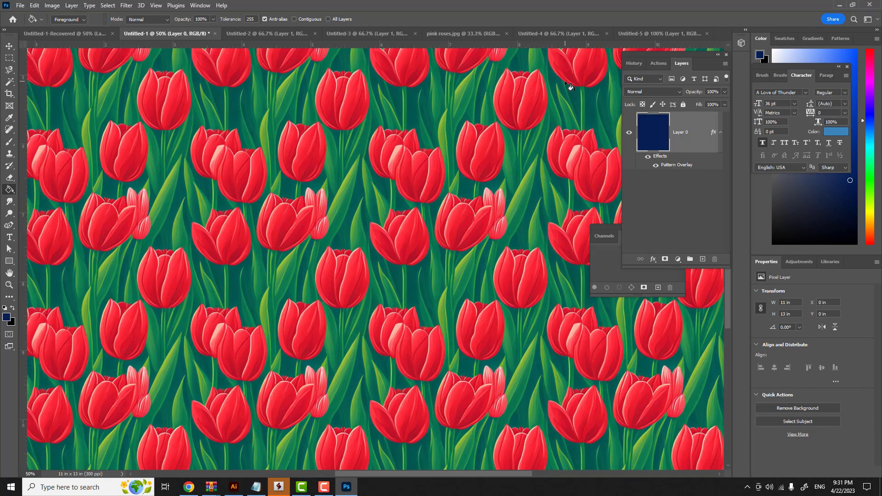
{"action": "key", "text": "ctrl+plus"}
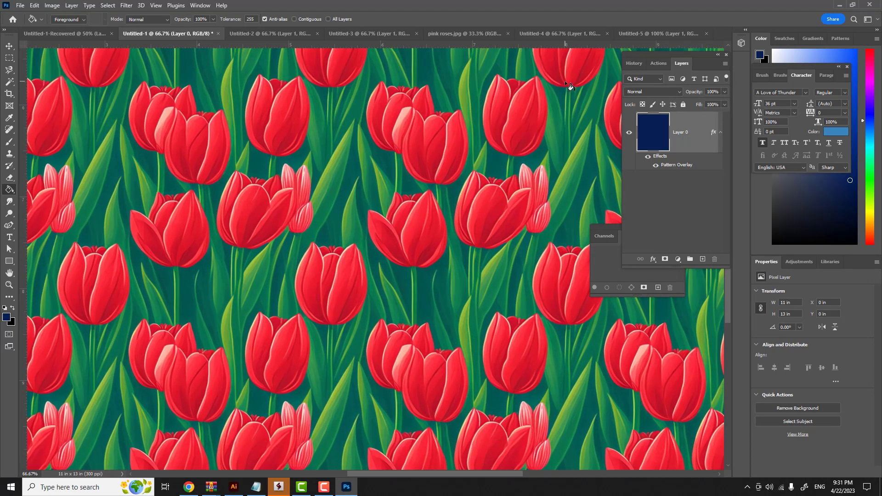
{"action": "key", "text": "ctrl+minus"}
{"action": "key", "text": "ctrl+minus"}
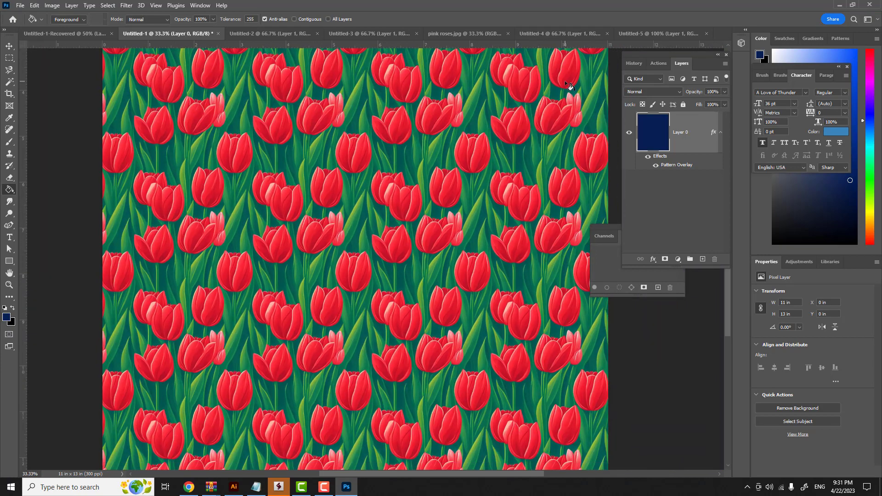
{"action": "key", "text": "ctrl+plus"}
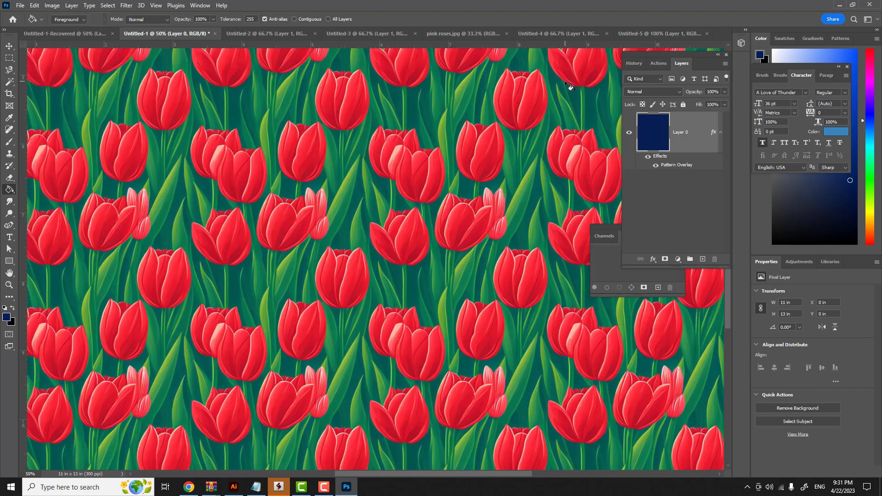
{"action": "key", "text": "ctrl+minus"}
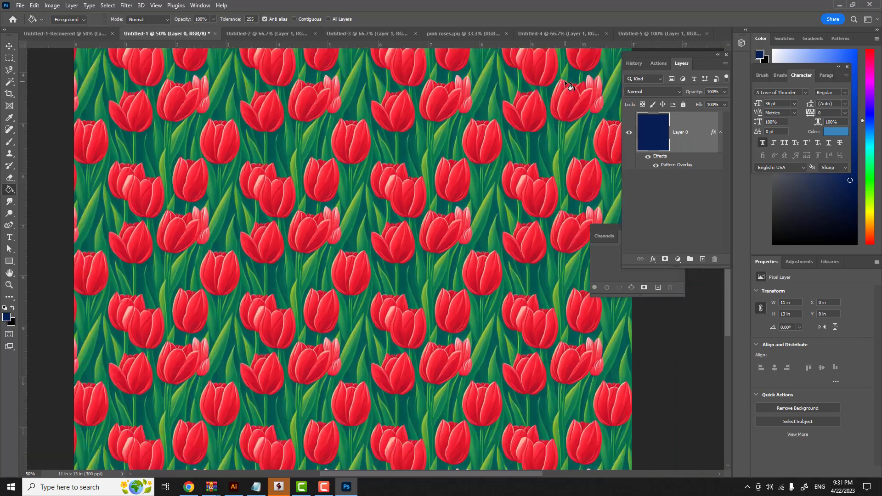
{"action": "key", "text": "ctrl+minus"}
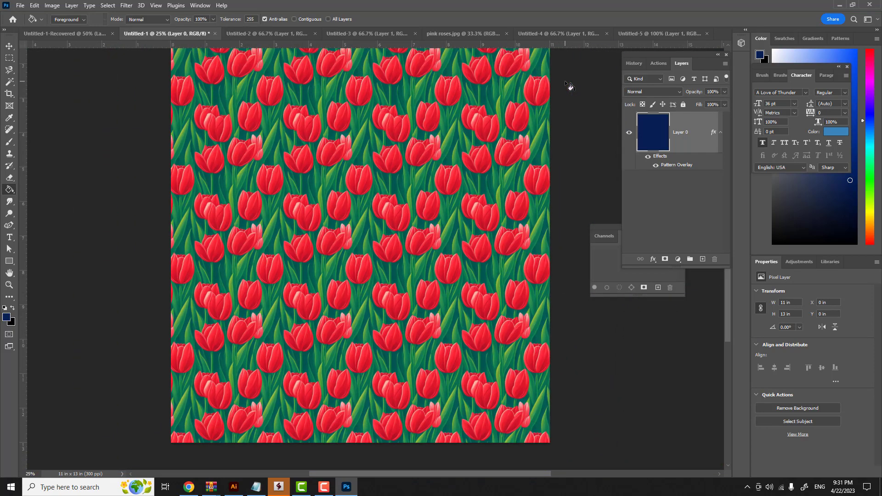
{"action": "key", "text": "ctrl+plus"}
{"action": "key", "text": "ctrl+plus"}
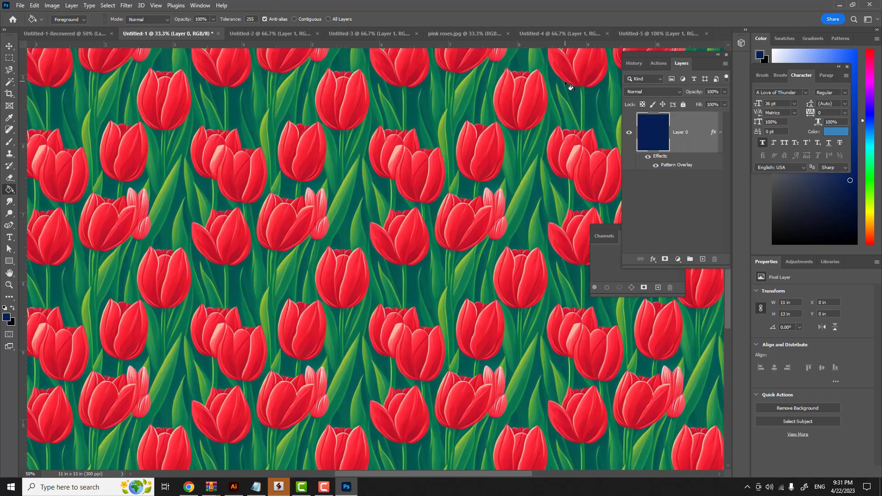
{"action": "key", "text": "ctrl+minus"}
{"action": "key", "text": "ctrl+minus"}
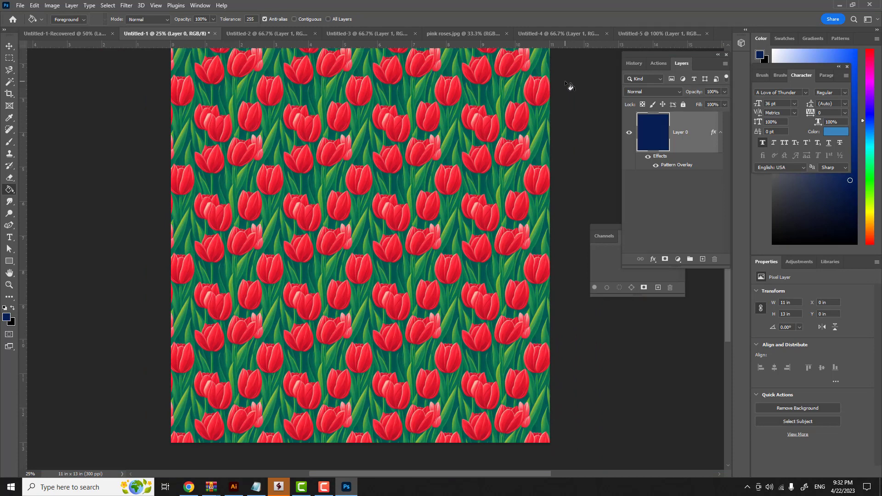
Undo the last pattern overlay change and look over the dark-background tulip pattern for comparison.
{"action": "key", "text": "ctrl+z"}
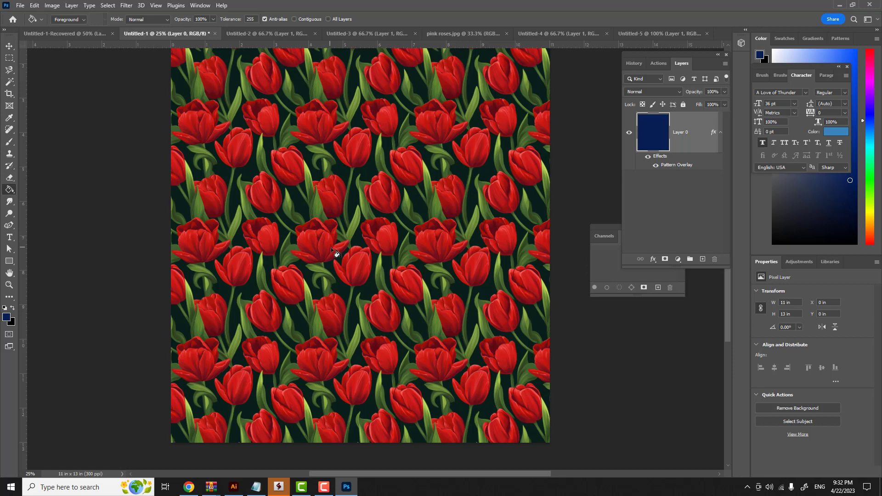
{"action": "scroll", "coordinate": [331, 247], "scroll_direction": "up", "scroll_amount": 5}
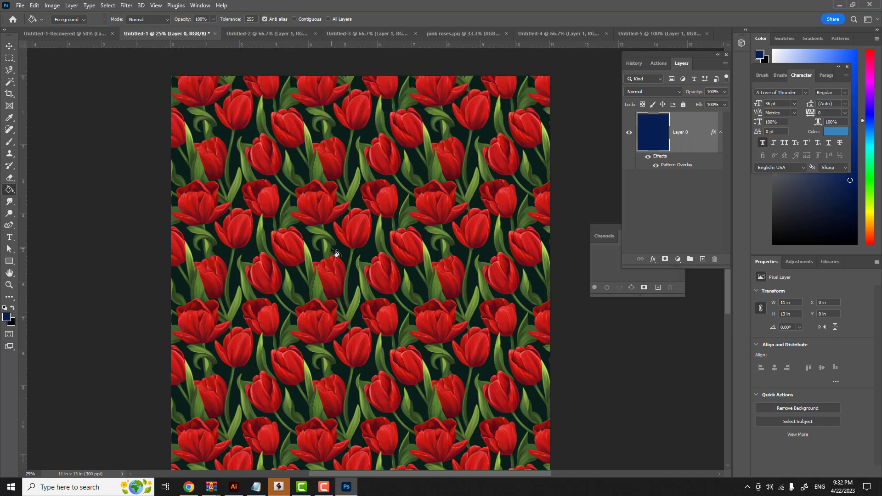
{"action": "scroll", "coordinate": [332, 250], "scroll_direction": "down", "scroll_amount": 4}
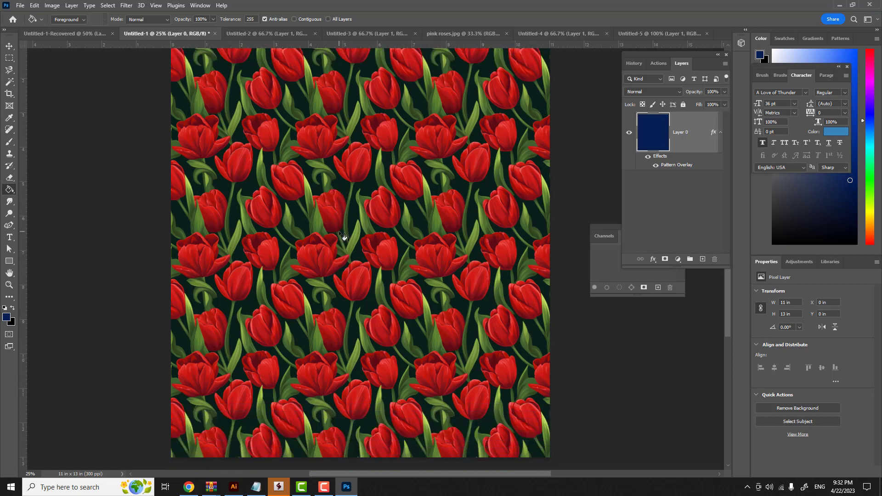